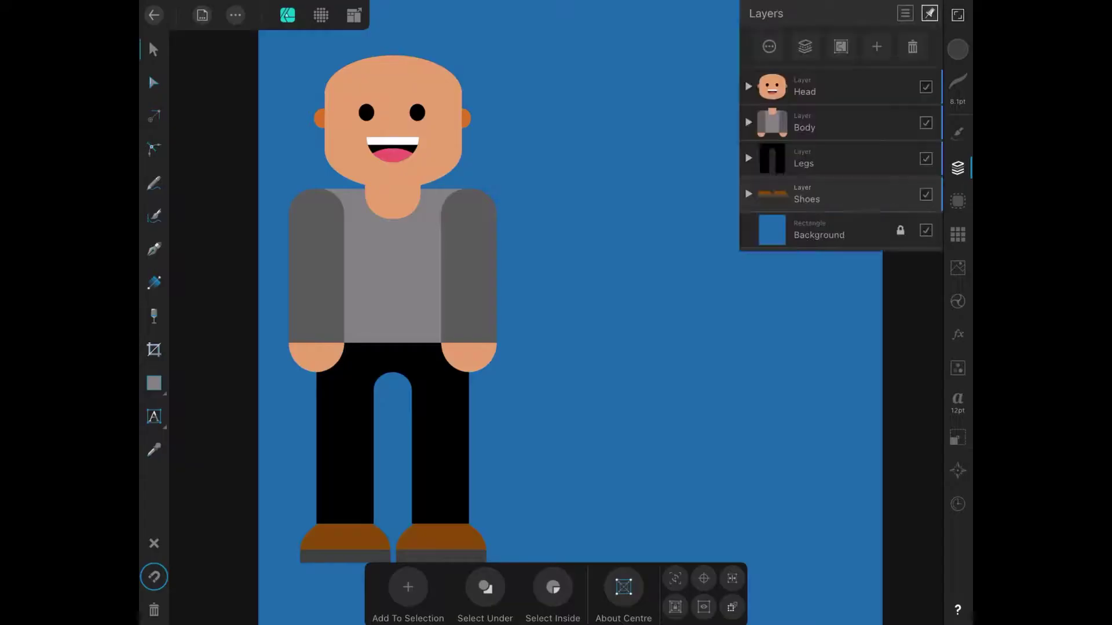
# - Select the grey-topped character's Head layer in the Layers panel
pyautogui.click(810, 87)
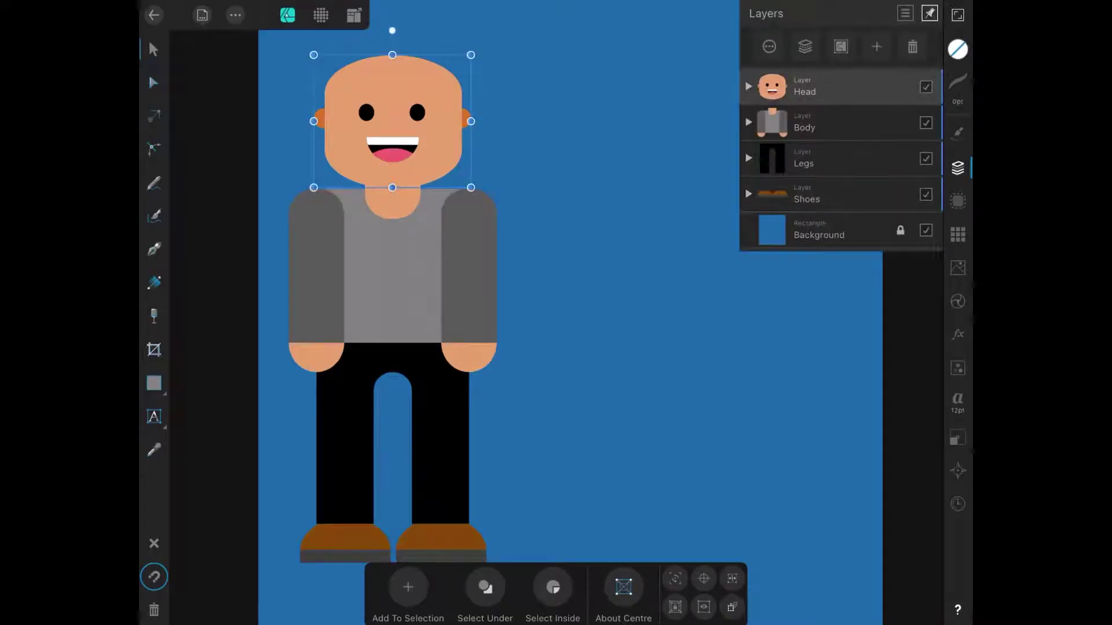
# - Duplicate the head and drag the copy to the right of the body
pyautogui.click(235, 16)
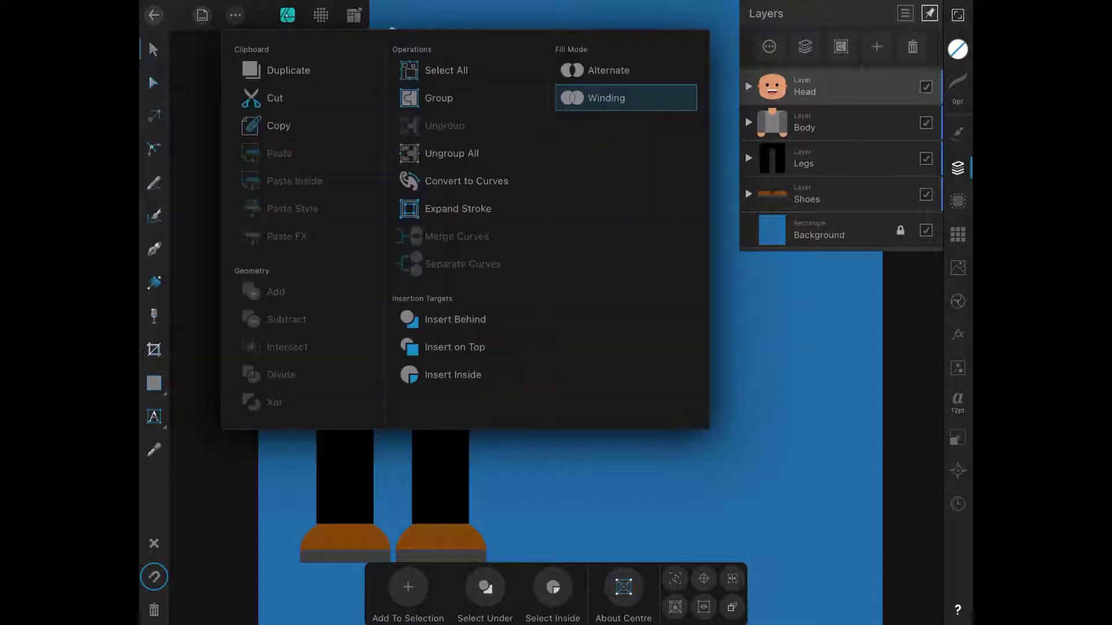
pyautogui.click(273, 67)
pyautogui.moveTo(392, 116); pyautogui.dragTo(650, 122)
# - Expand the copied Head group in Layers and select its Curve face shape
pyautogui.click(958, 49)
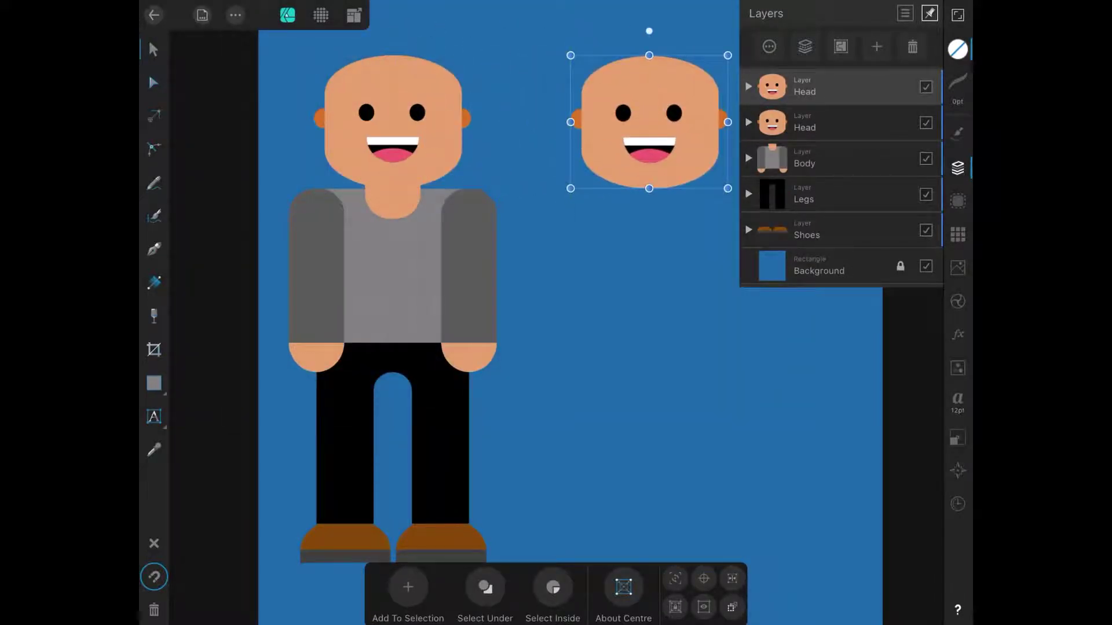
pyautogui.click(957, 50)
pyautogui.click(958, 49)
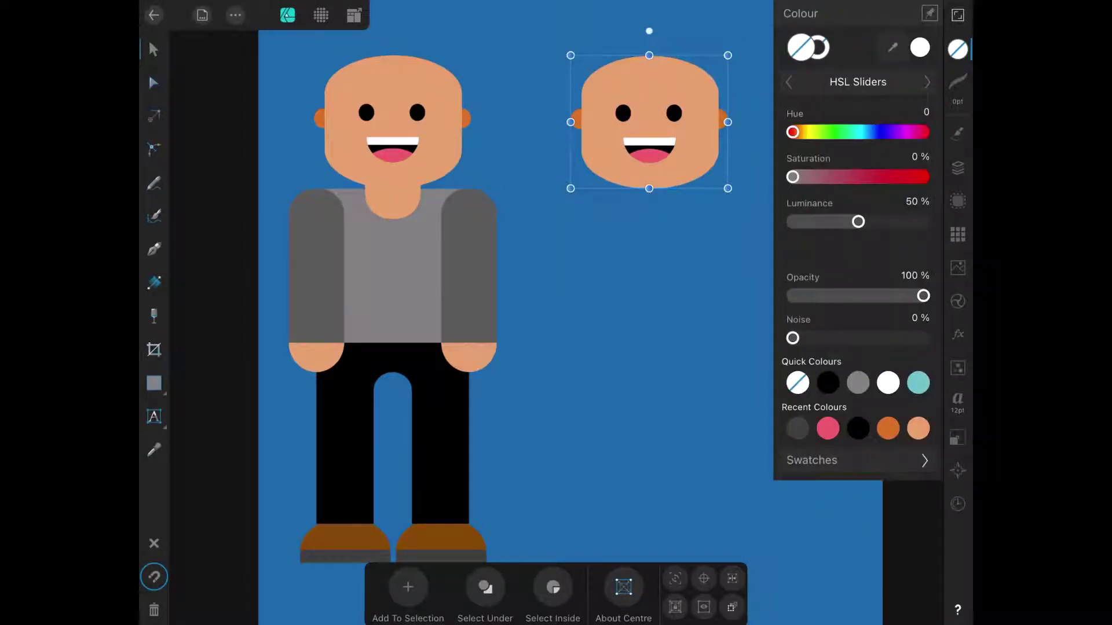
pyautogui.click(958, 168)
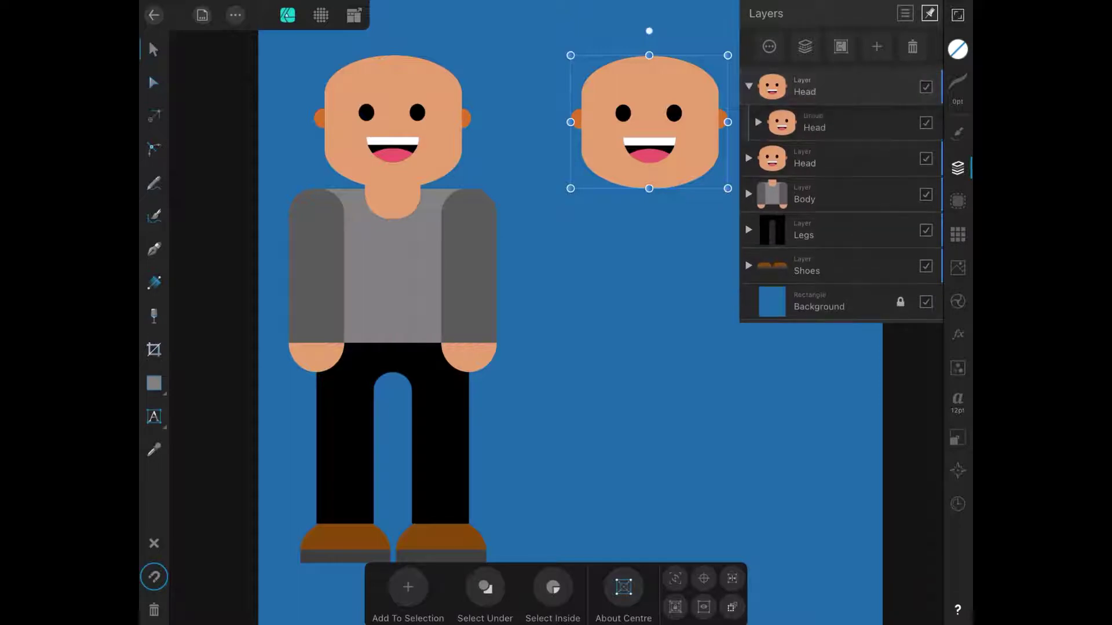
pyautogui.click(822, 122)
pyautogui.click(758, 122)
pyautogui.click(828, 230)
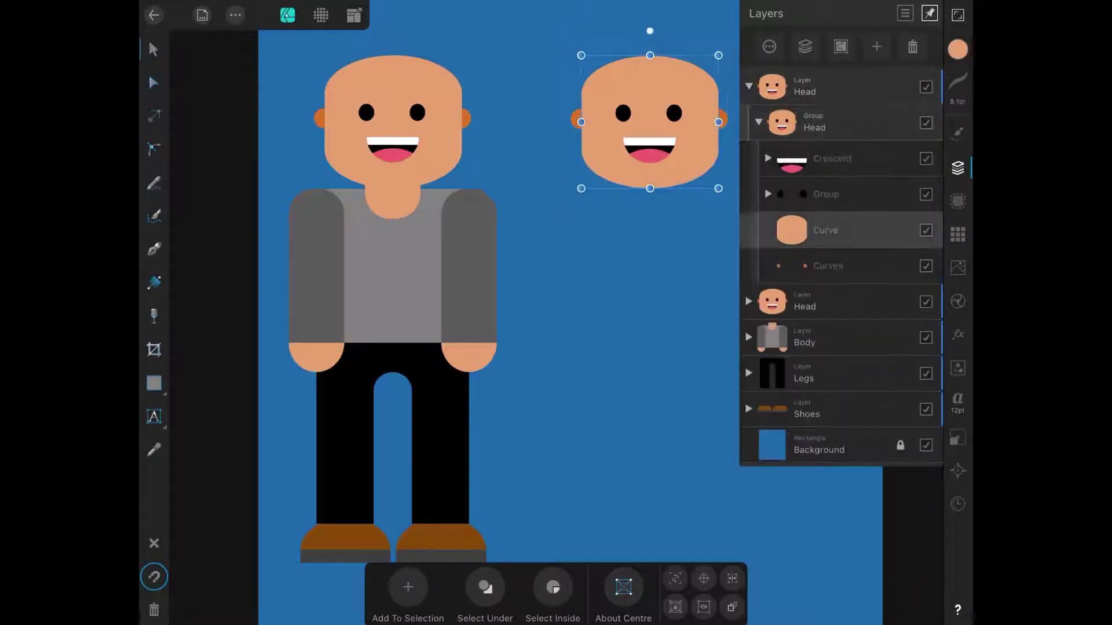
pyautogui.scroll(3, 591, 137)
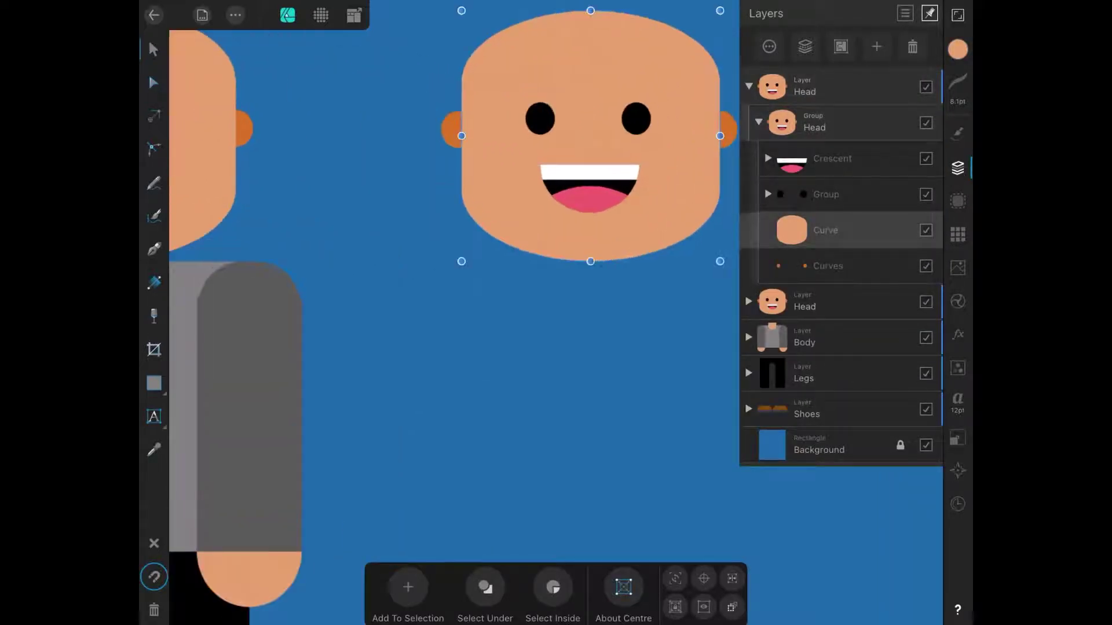
# - Retint the copied face to a paler peach: Saturation 73%, Luminance 70%
pyautogui.click(958, 49)
pyautogui.moveTo(891, 177); pyautogui.dragTo(900, 177)
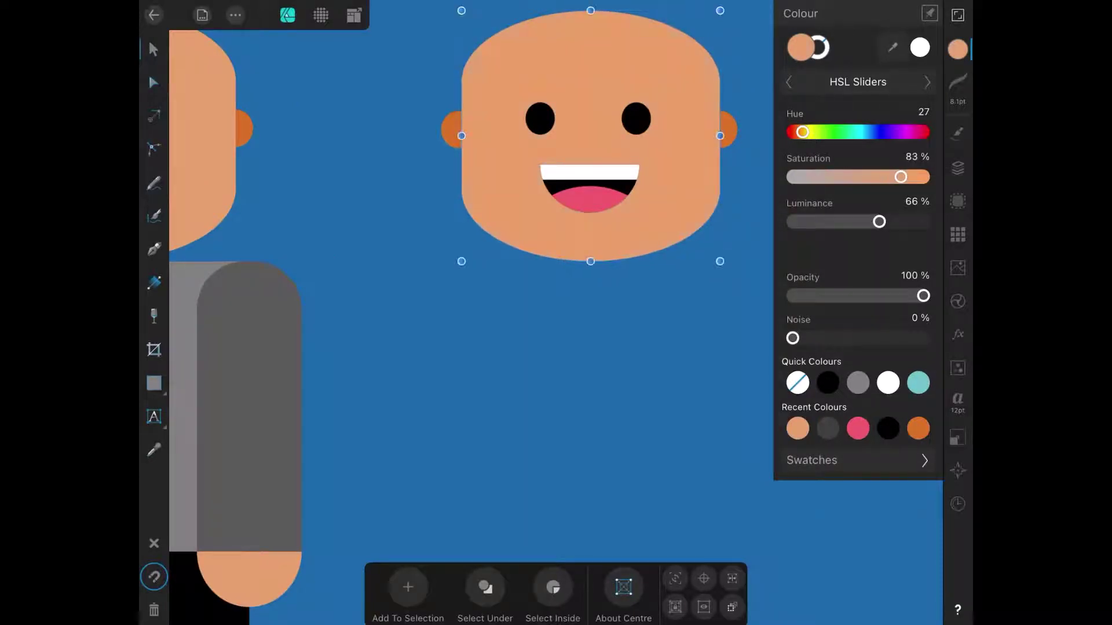
pyautogui.moveTo(879, 222); pyautogui.dragTo(901, 222)
pyautogui.moveTo(900, 177); pyautogui.dragTo(884, 176)
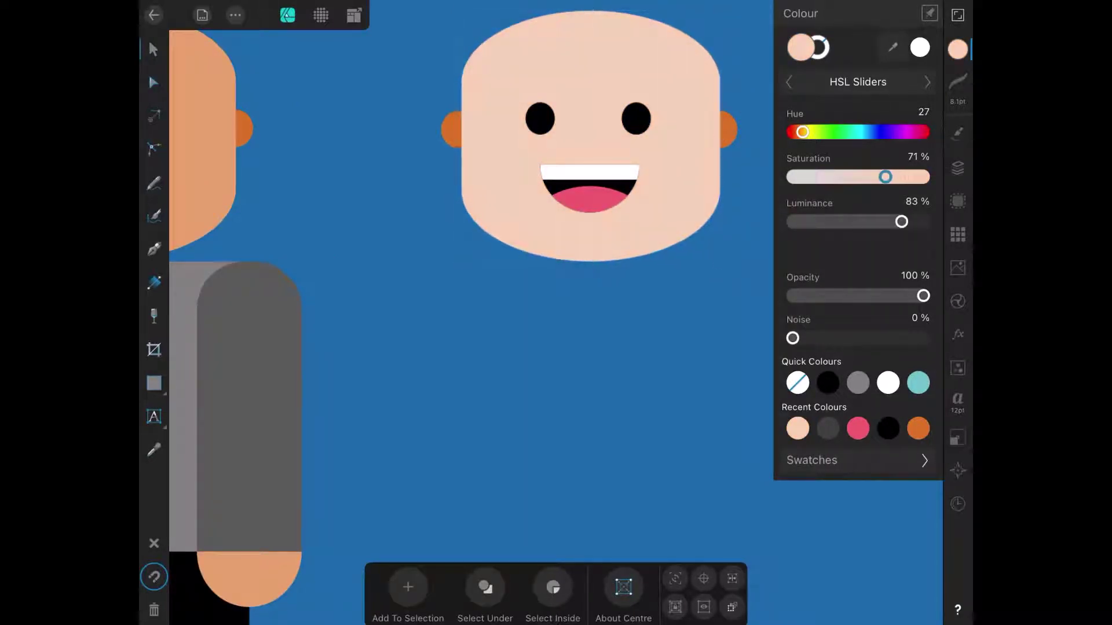
pyautogui.moveTo(902, 221); pyautogui.dragTo(884, 222)
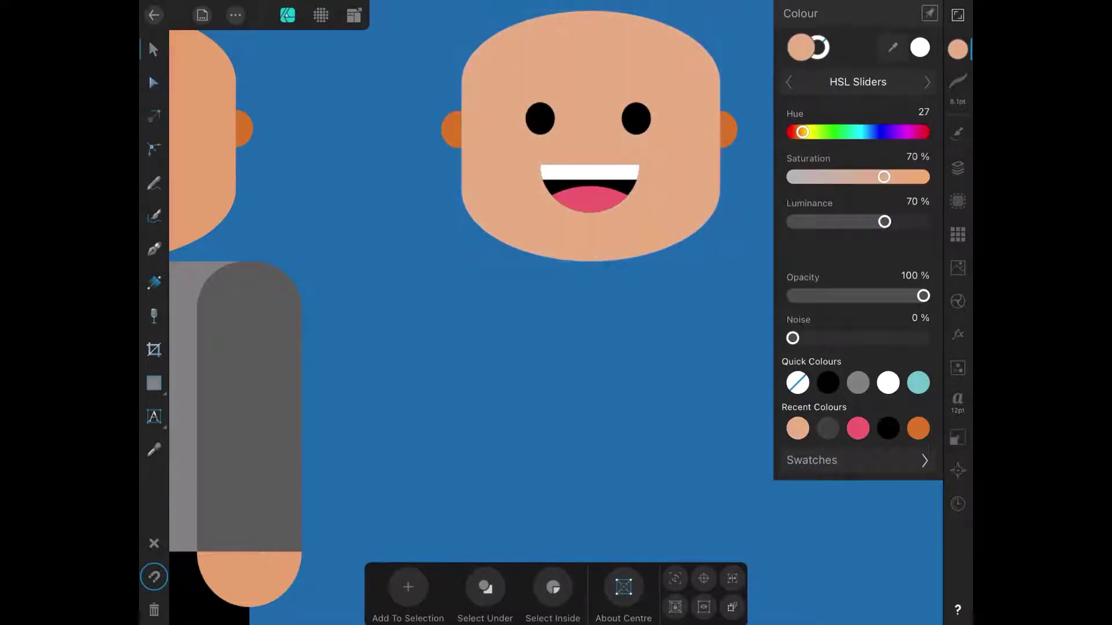
pyautogui.moveTo(885, 177); pyautogui.dragTo(888, 176)
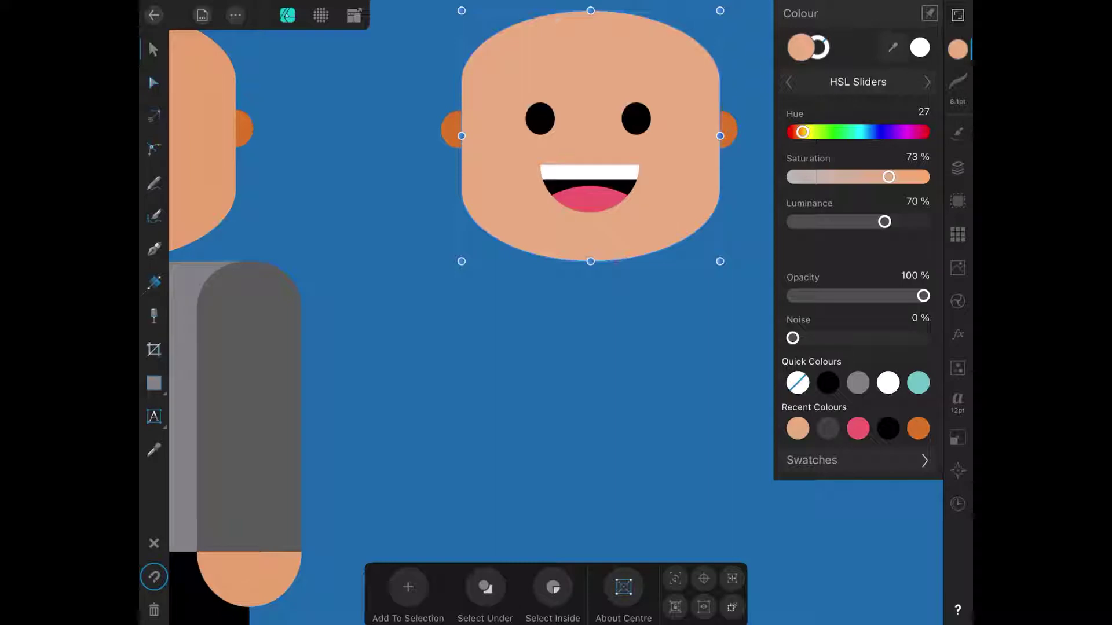
# - Select the copied head's Curves ears and lower their Saturation to 47%
pyautogui.click(958, 168)
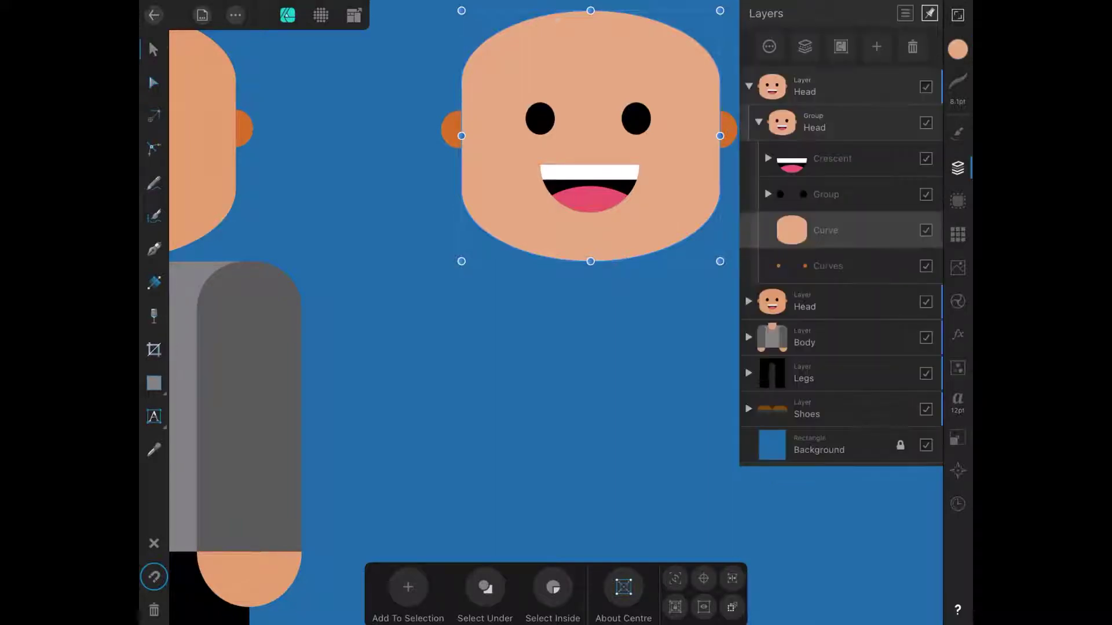
pyautogui.click(828, 266)
pyautogui.click(957, 49)
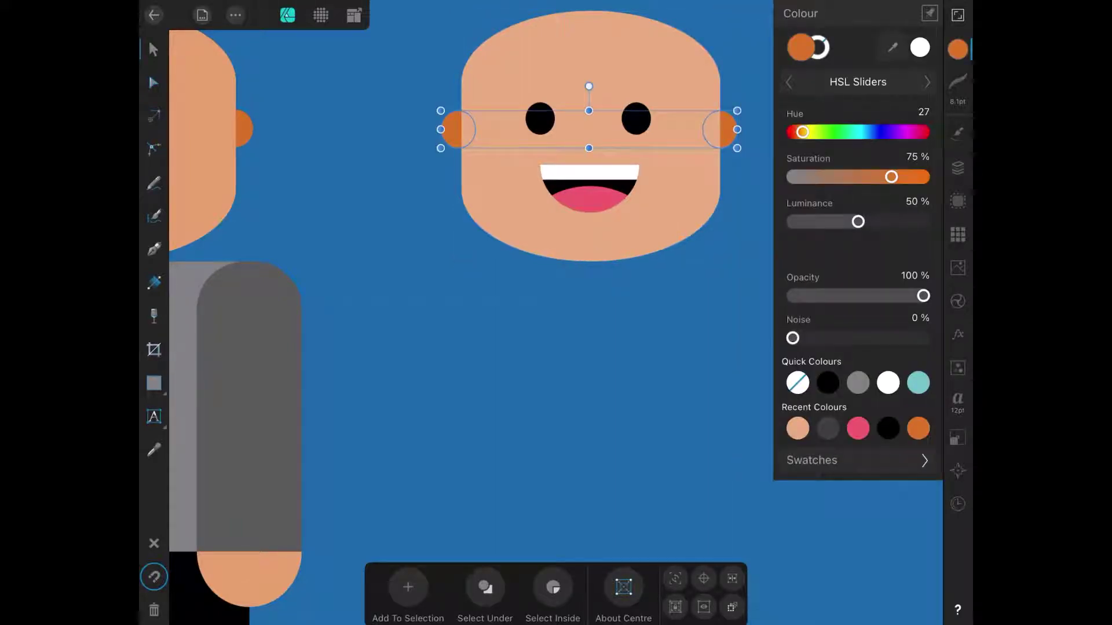
pyautogui.moveTo(891, 176); pyautogui.dragTo(853, 177)
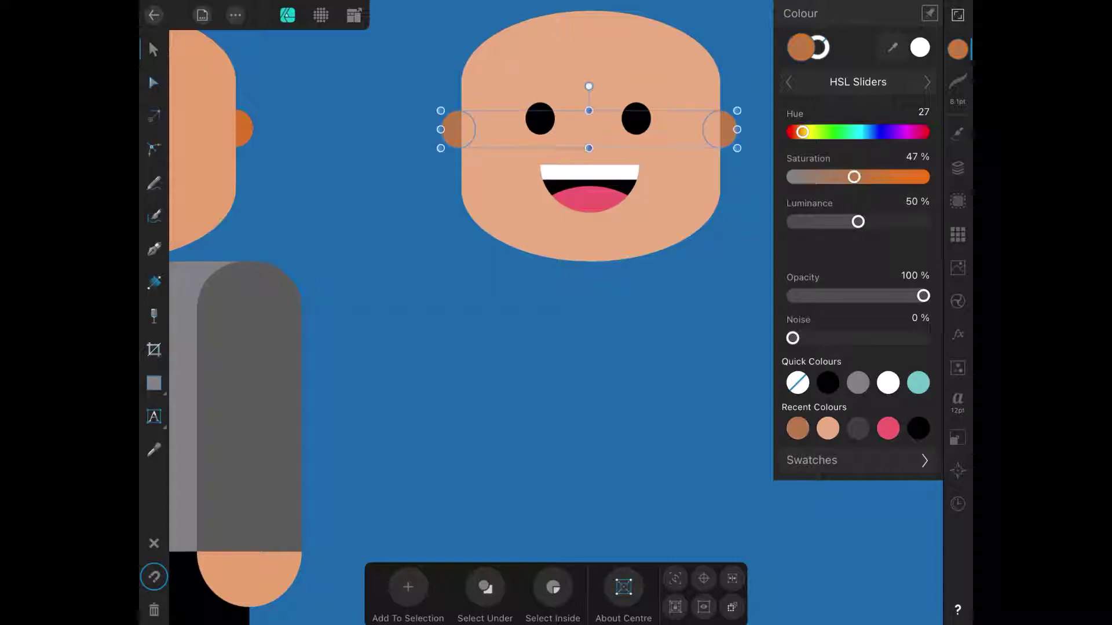
pyautogui.scroll(-3, 556, 312)
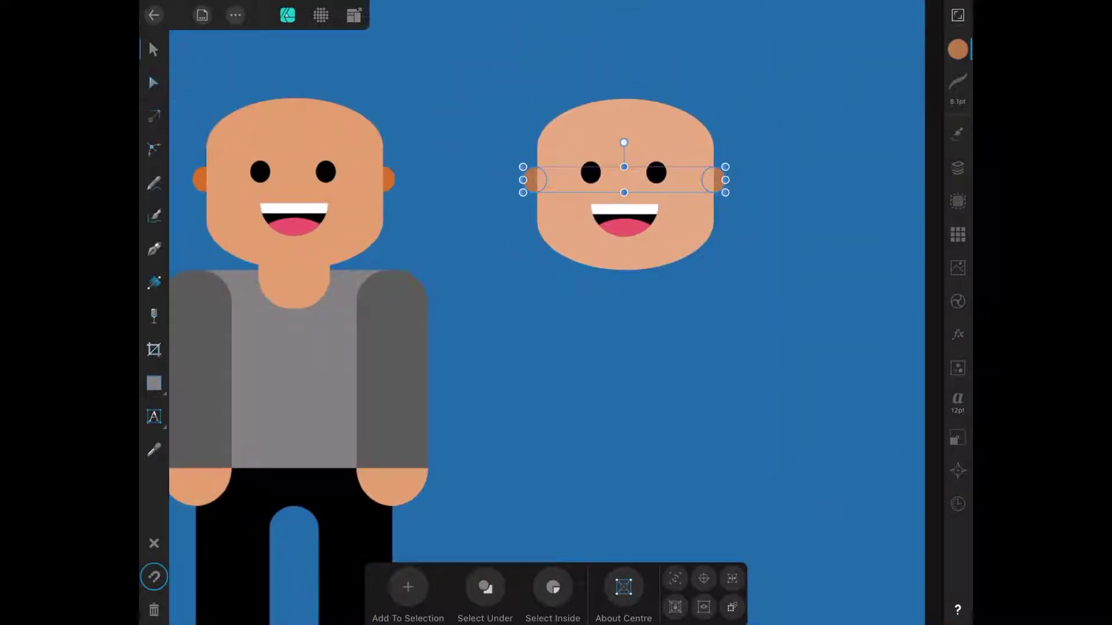
pyautogui.click(958, 168)
# - Nudge the copied head left, then duplicate it and move the third head further right
pyautogui.click(748, 86)
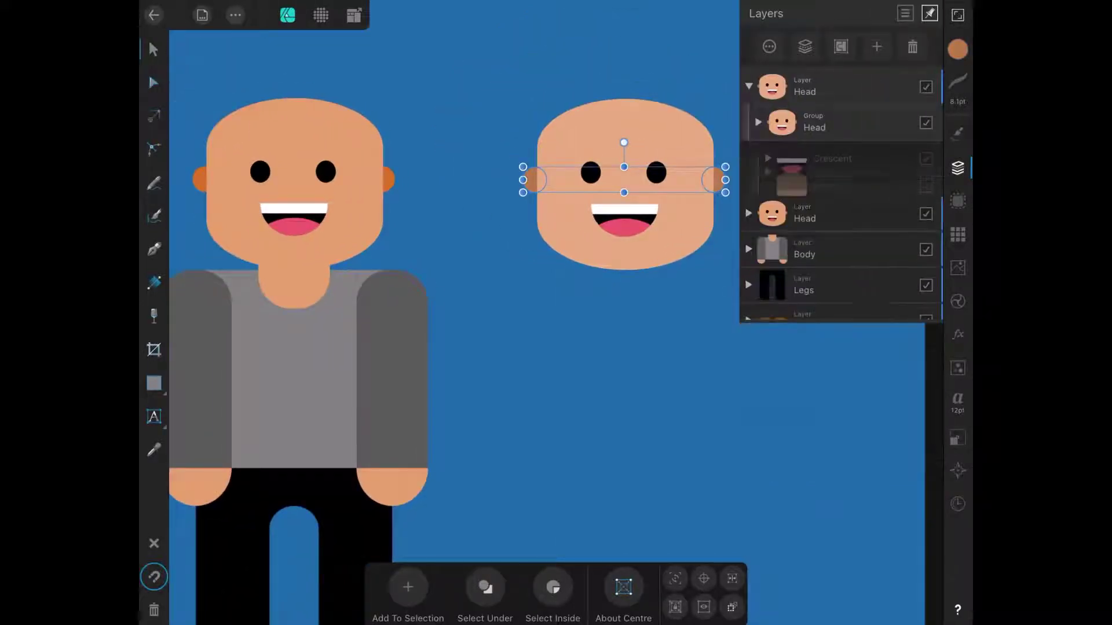
pyautogui.click(822, 87)
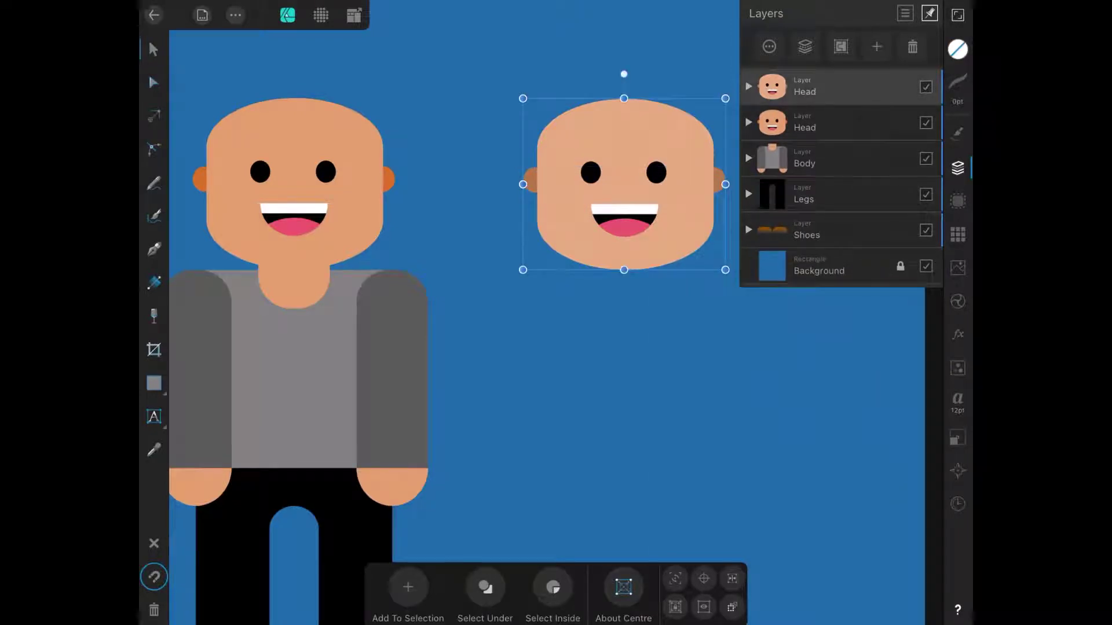
pyautogui.moveTo(624, 184); pyautogui.dragTo(566, 177)
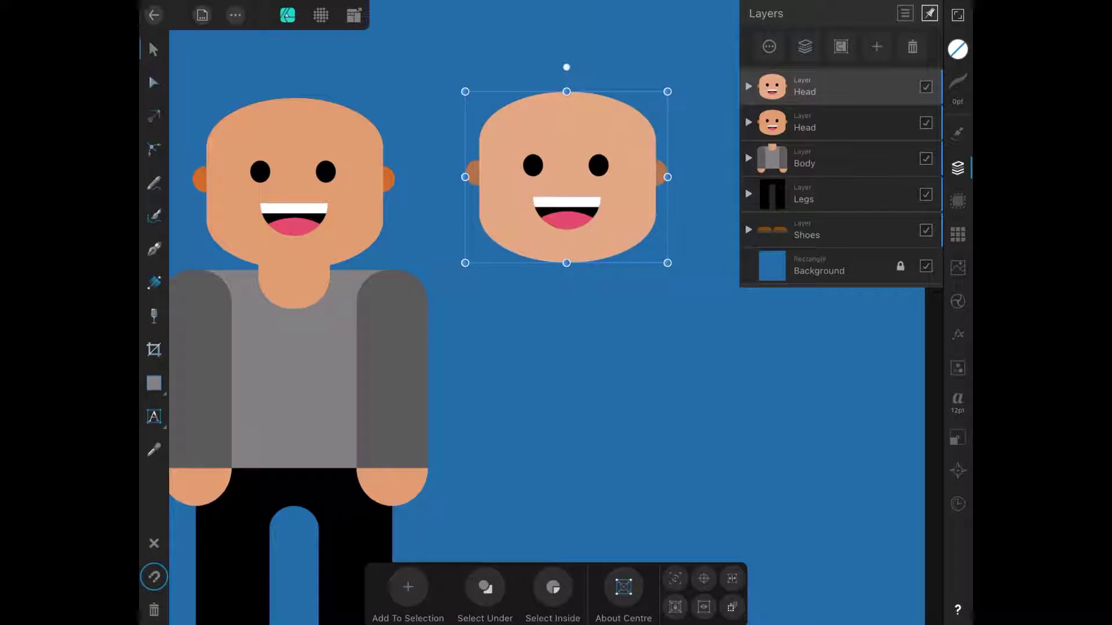
pyautogui.click(235, 15)
pyautogui.click(289, 69)
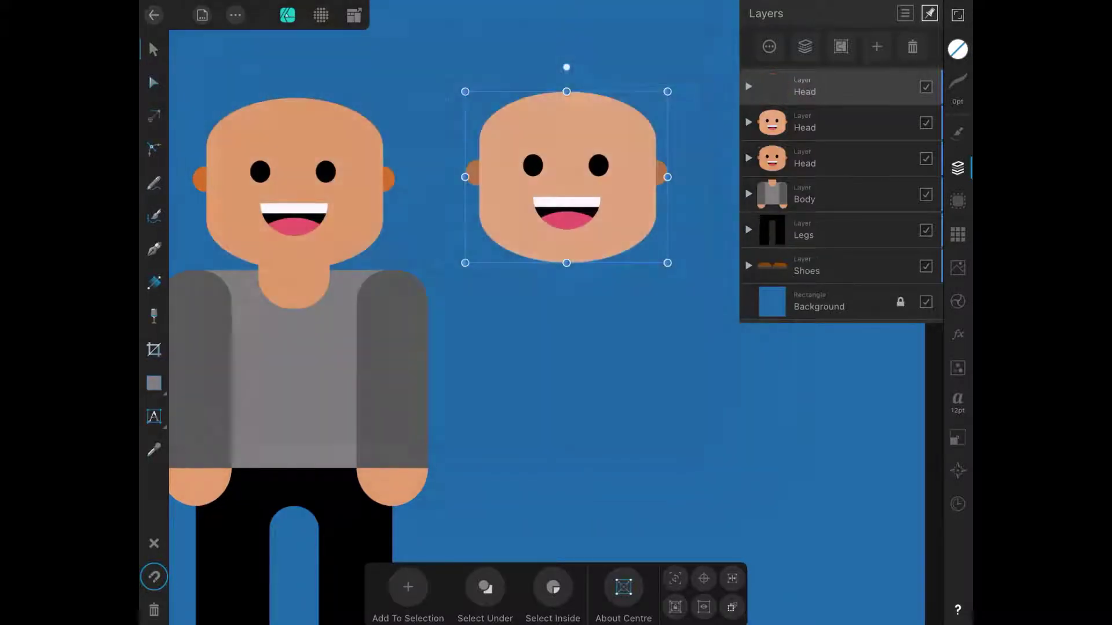
pyautogui.click(957, 168)
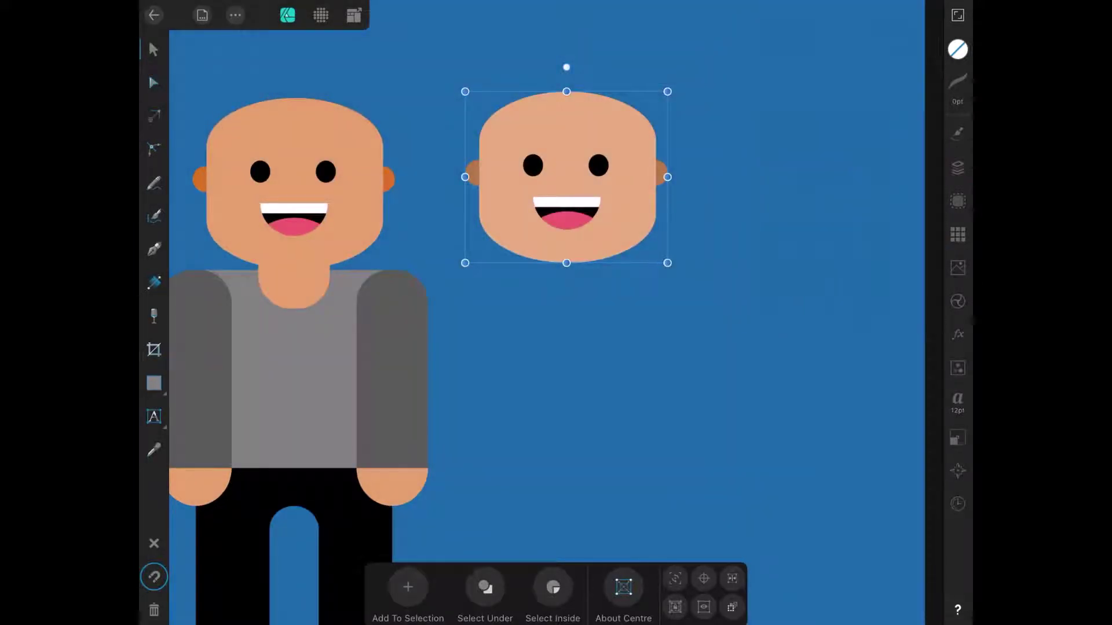
pyautogui.moveTo(567, 177)
pyautogui.mouseDown()
pyautogui.moveTo(822, 174)
pyautogui.moveTo(810, 172)
pyautogui.mouseUp()
# - Select the third head's face curve and apply the recent brown colour
pyautogui.click(957, 49)
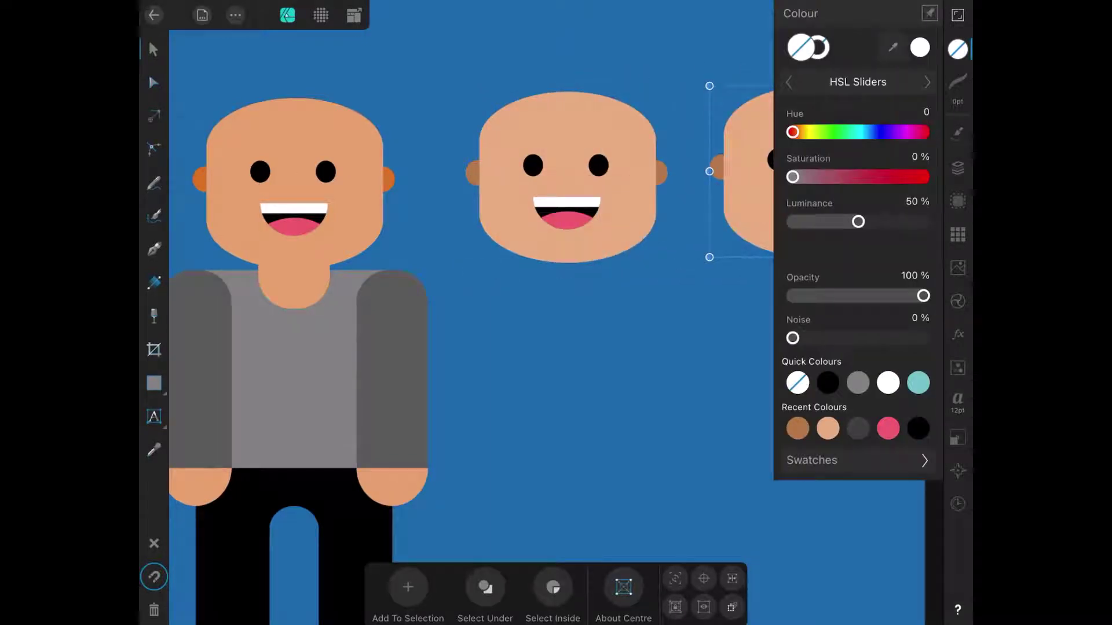
pyautogui.click(958, 167)
pyautogui.click(749, 85)
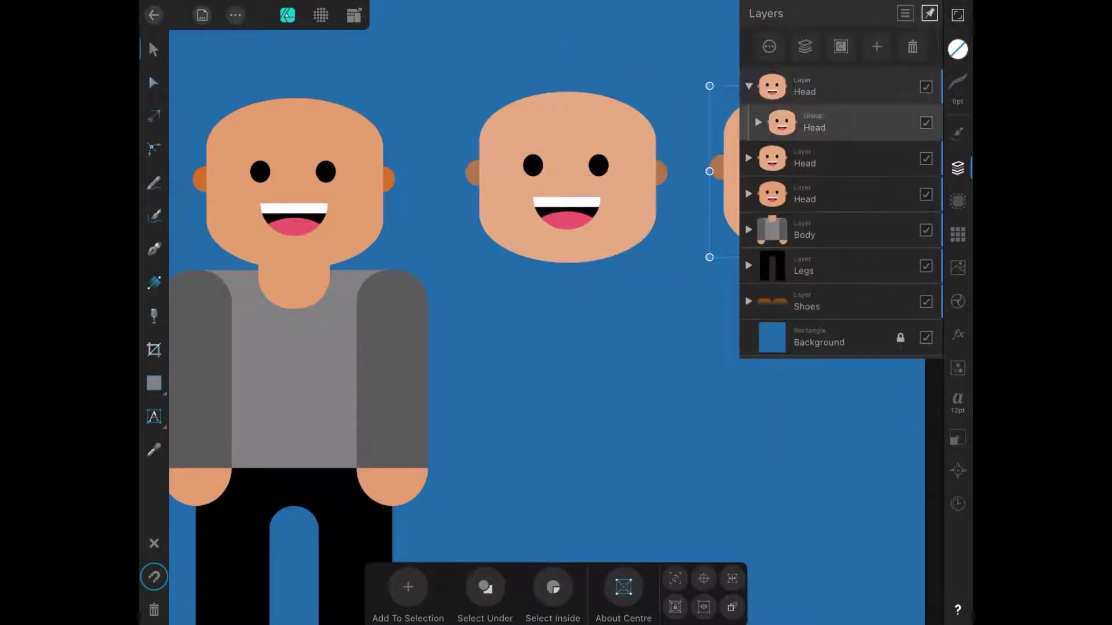
pyautogui.click(758, 122)
pyautogui.click(810, 229)
pyautogui.click(958, 168)
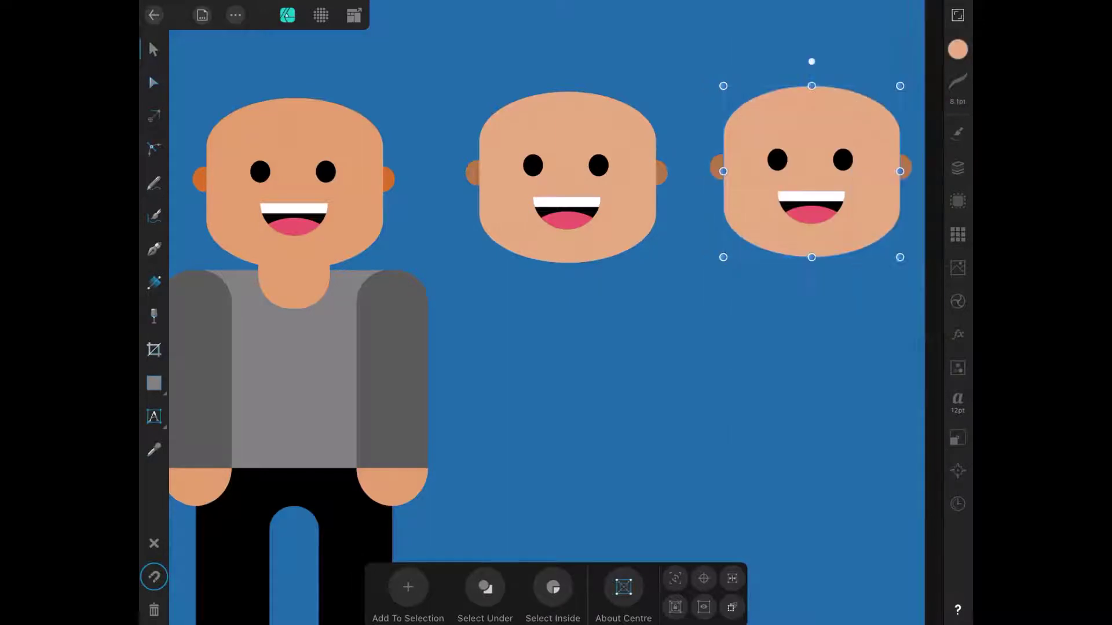
pyautogui.click(957, 49)
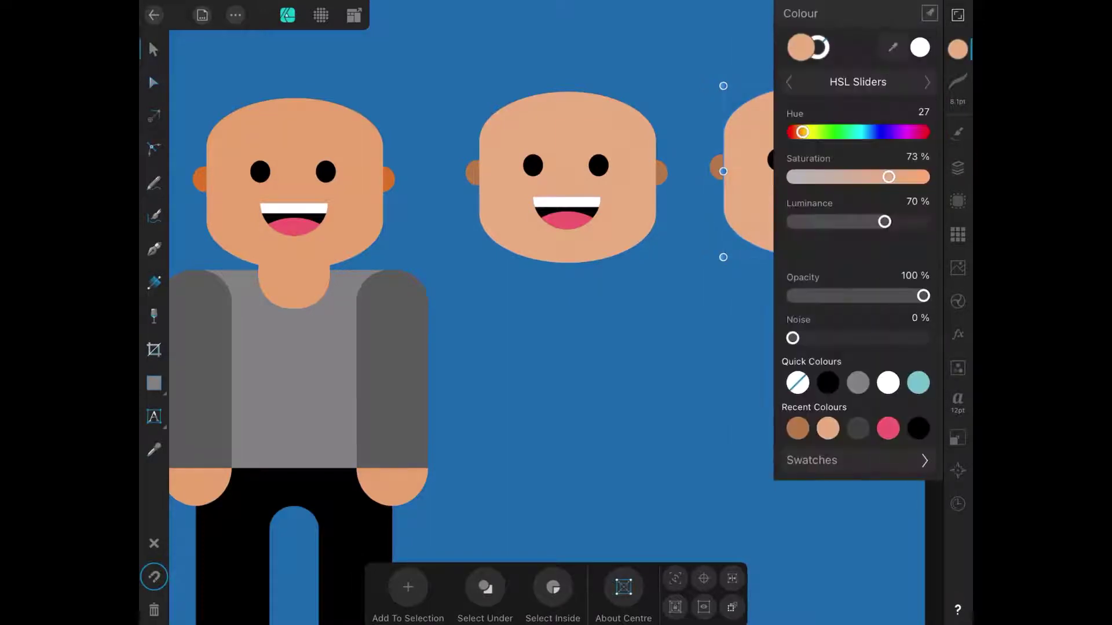
pyautogui.click(797, 428)
pyautogui.click(957, 167)
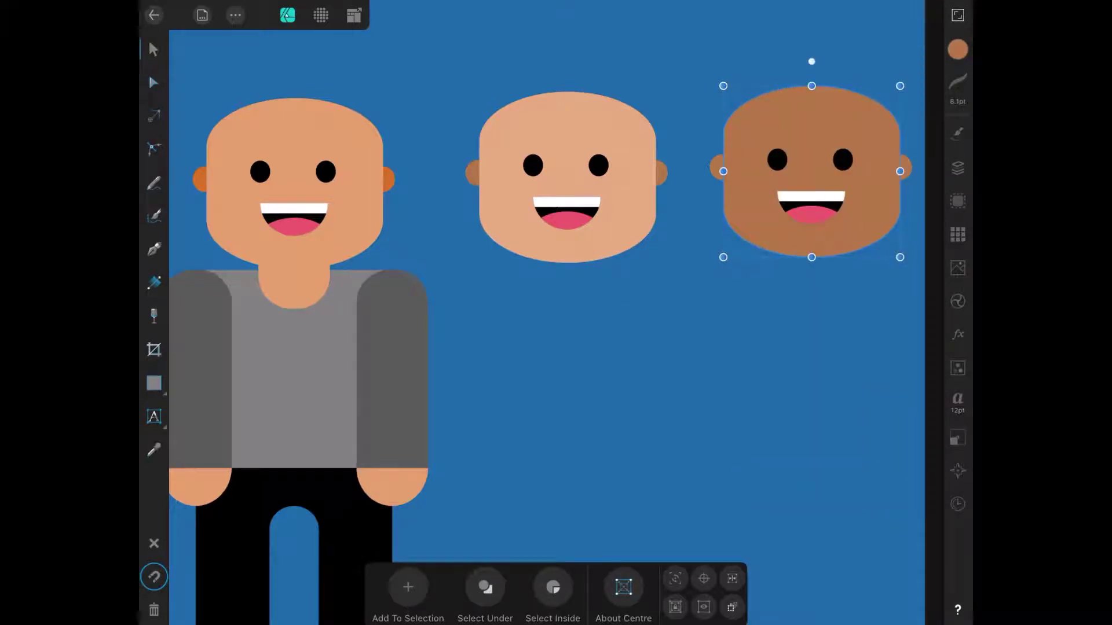
# - Darken the third head's brown face slightly with the Luminance slider
pyautogui.scroll(-3, 556, 312)
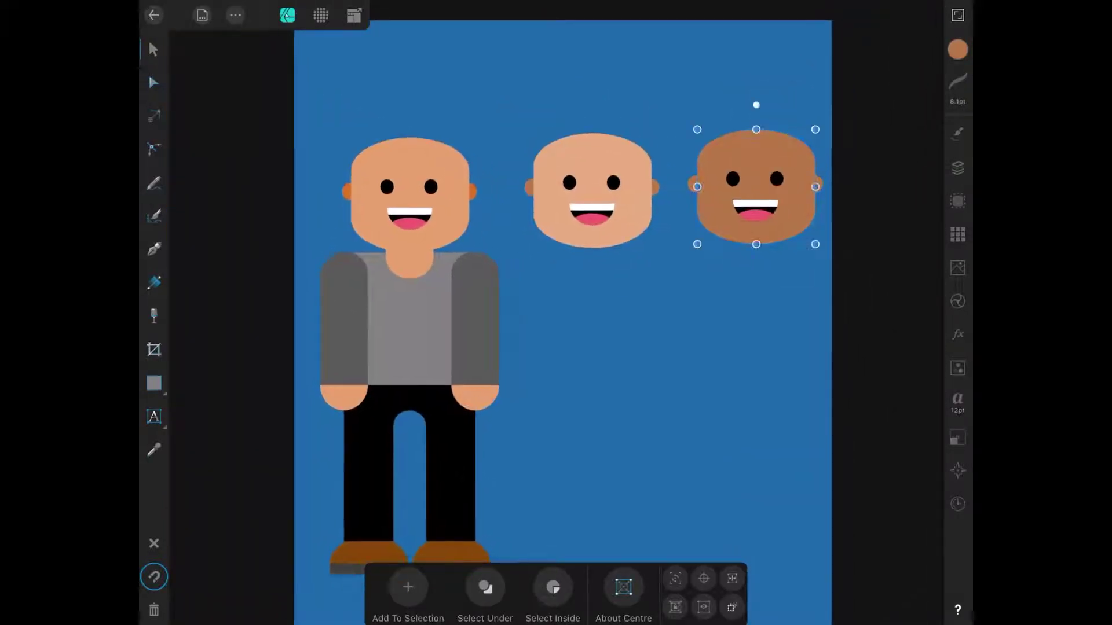
pyautogui.scroll(3, 556, 313)
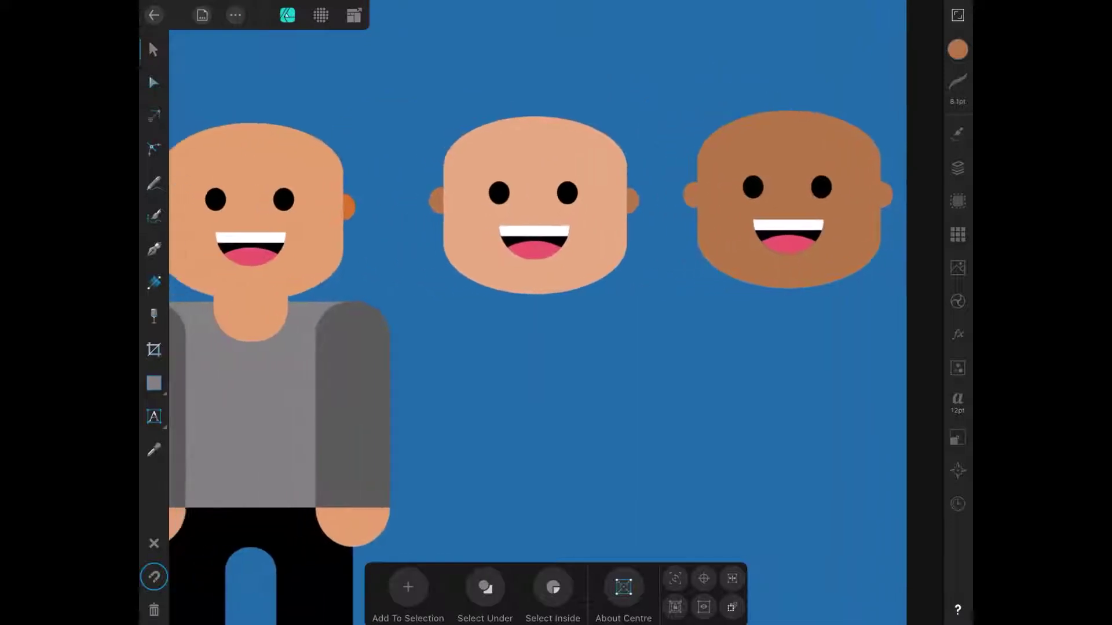
pyautogui.scroll(1, 556, 313)
pyautogui.click(958, 49)
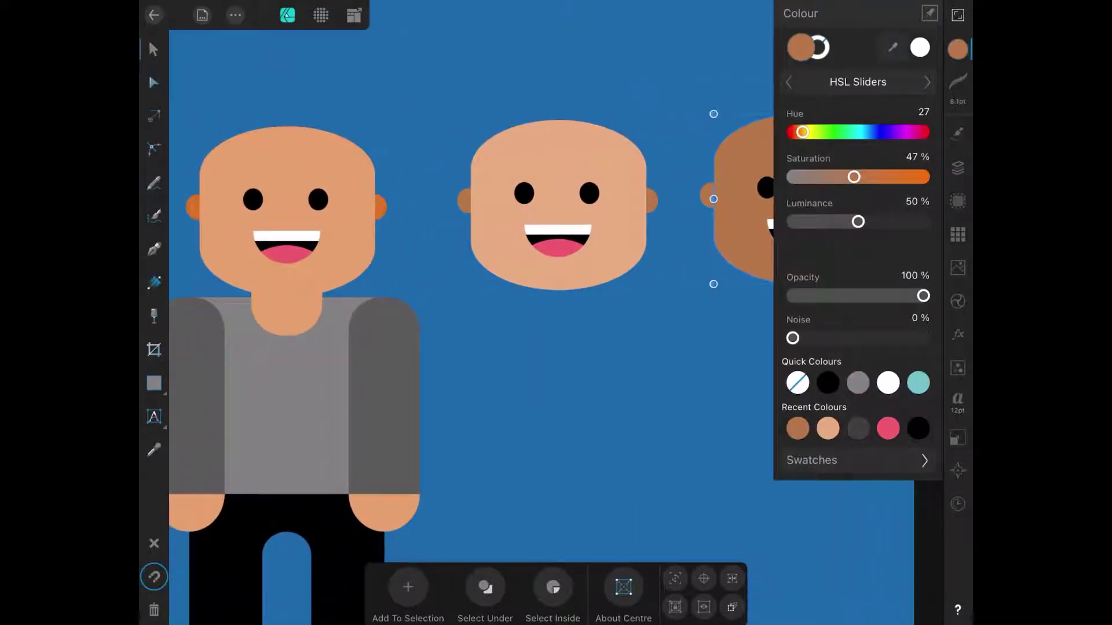
pyautogui.moveTo(857, 221); pyautogui.dragTo(849, 222)
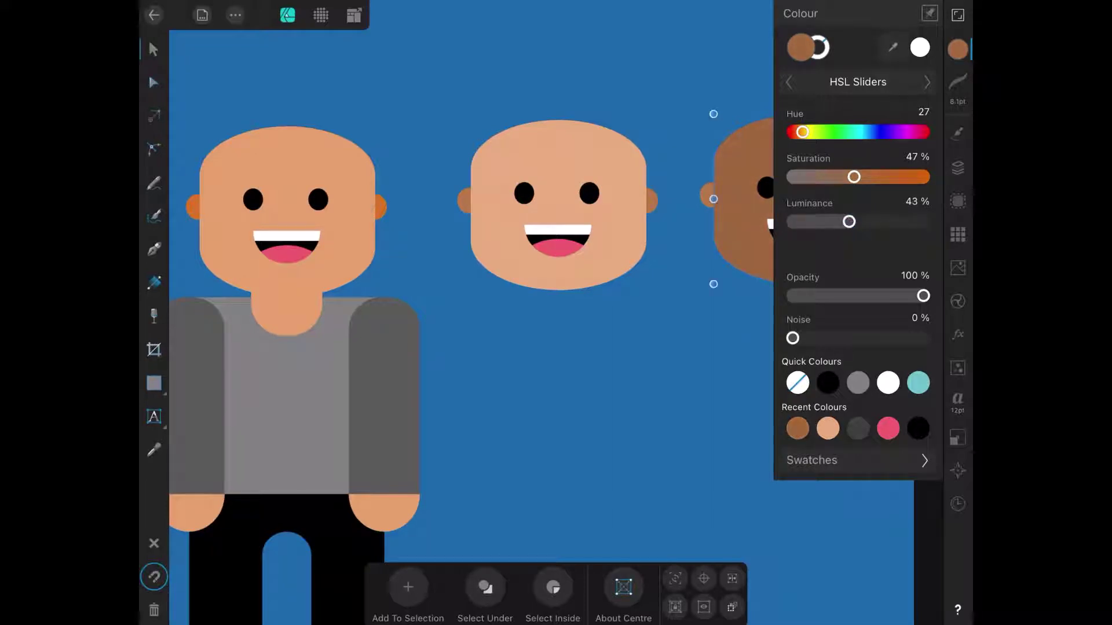
pyautogui.click(957, 168)
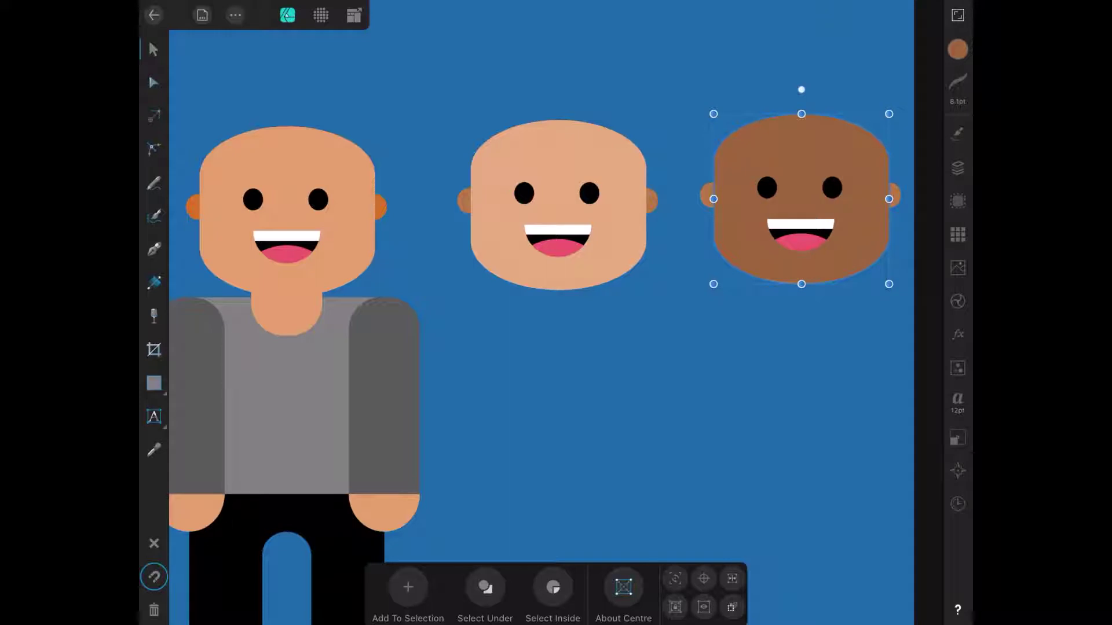
pyautogui.click(958, 168)
# - Collapse the brown head's layers and check the middle and left heads
pyautogui.click(958, 168)
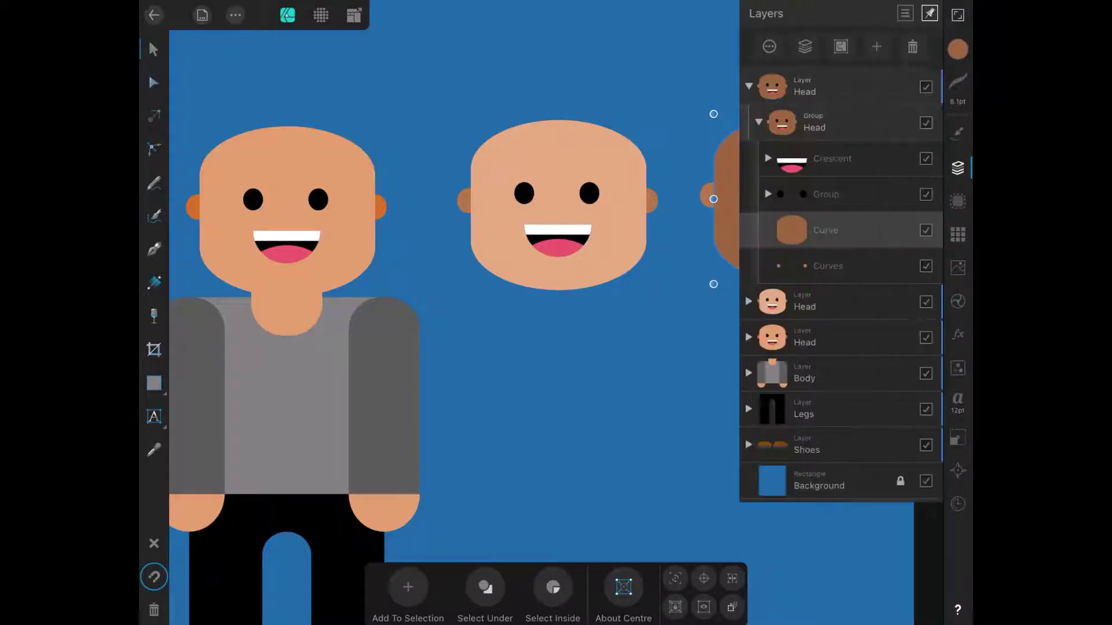
pyautogui.click(748, 86)
pyautogui.click(811, 122)
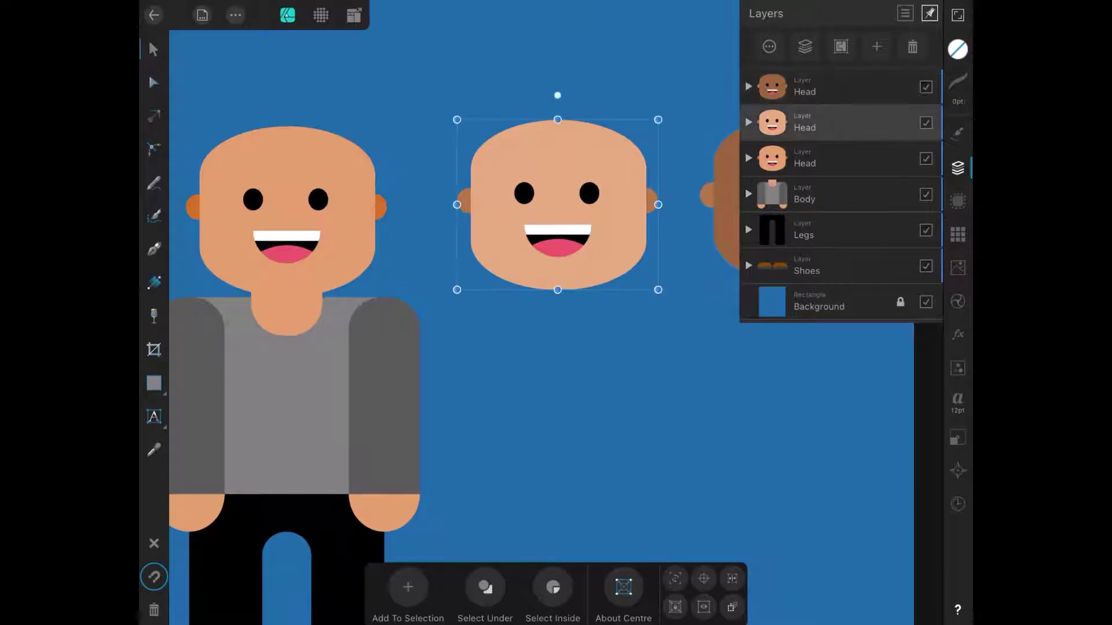
pyautogui.click(810, 158)
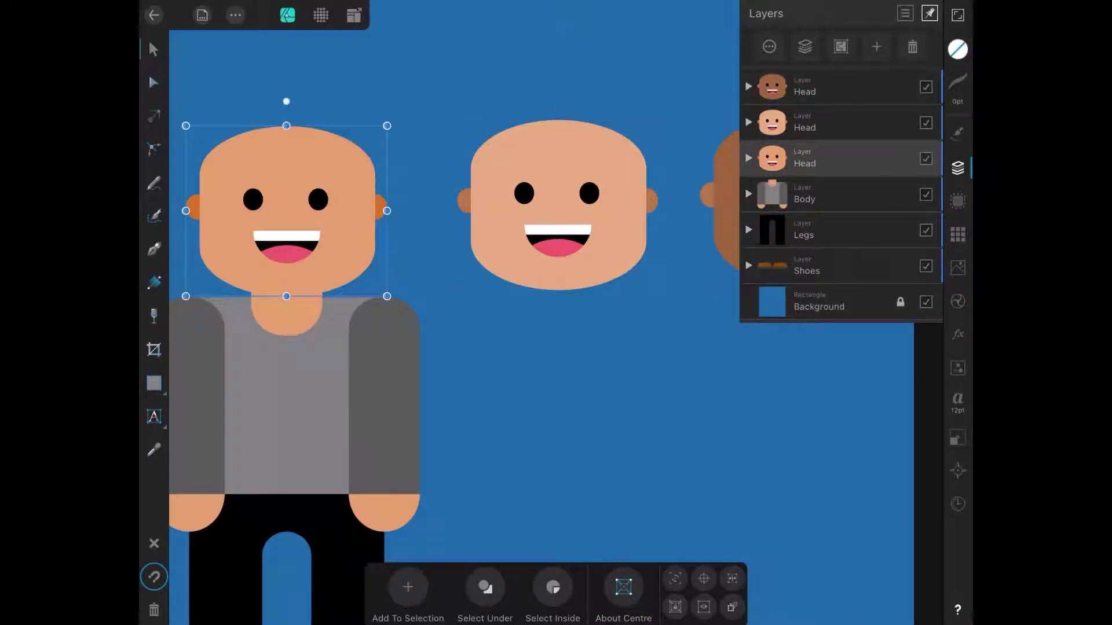
pyautogui.click(958, 168)
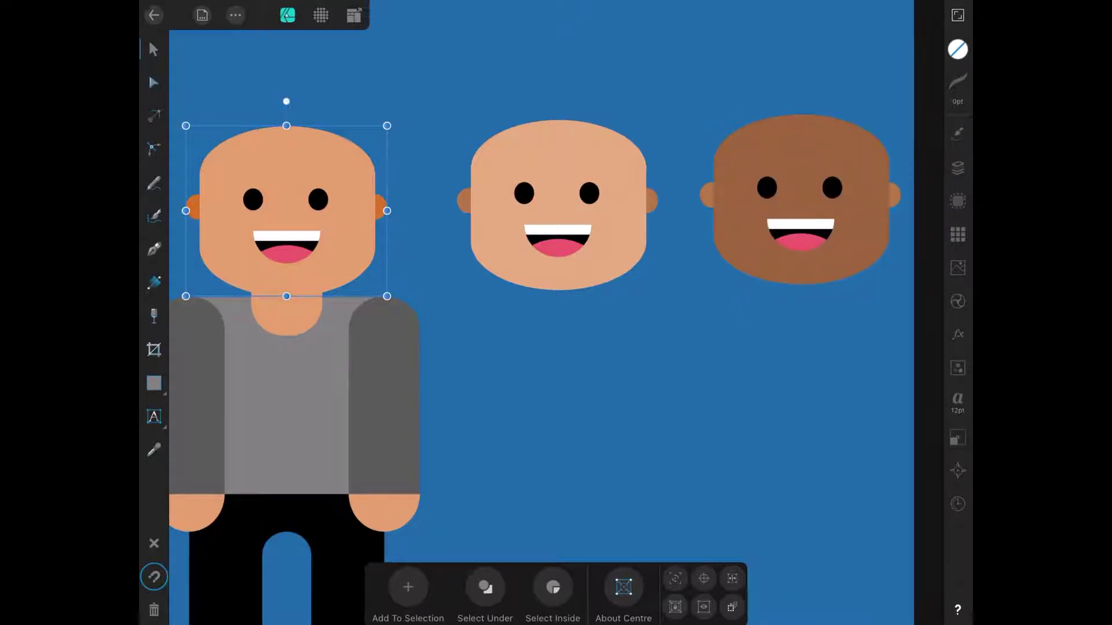
pyautogui.scroll(-3, 541, 313)
pyautogui.click(958, 168)
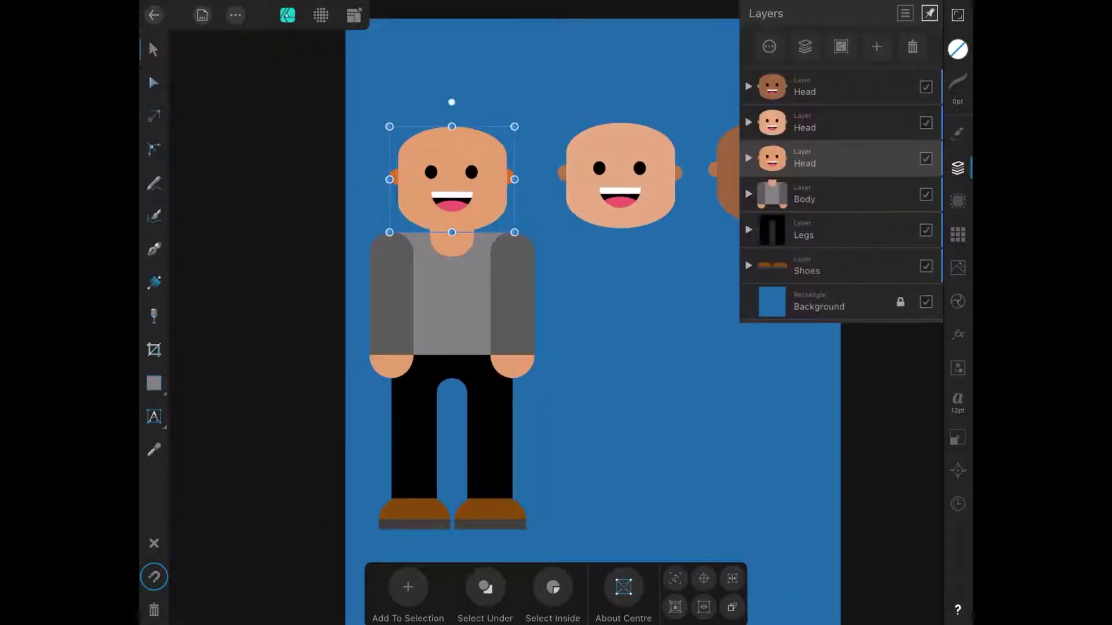
# - Duplicate the left figure's body, place it under the middle head, and group them
pyautogui.click(810, 194)
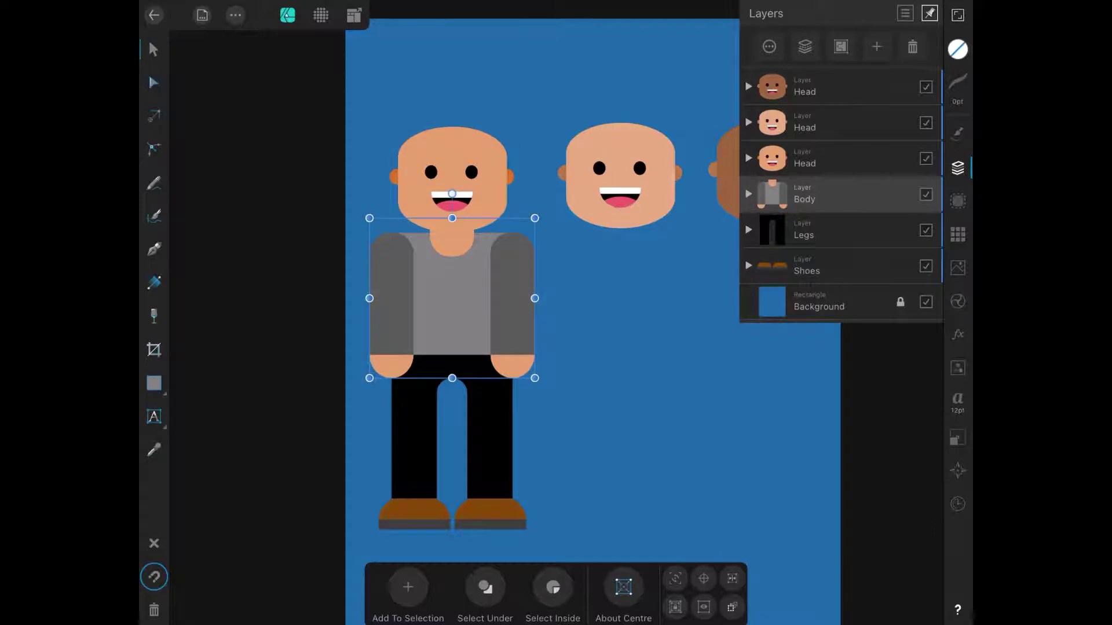
pyautogui.click(235, 15)
pyautogui.click(281, 67)
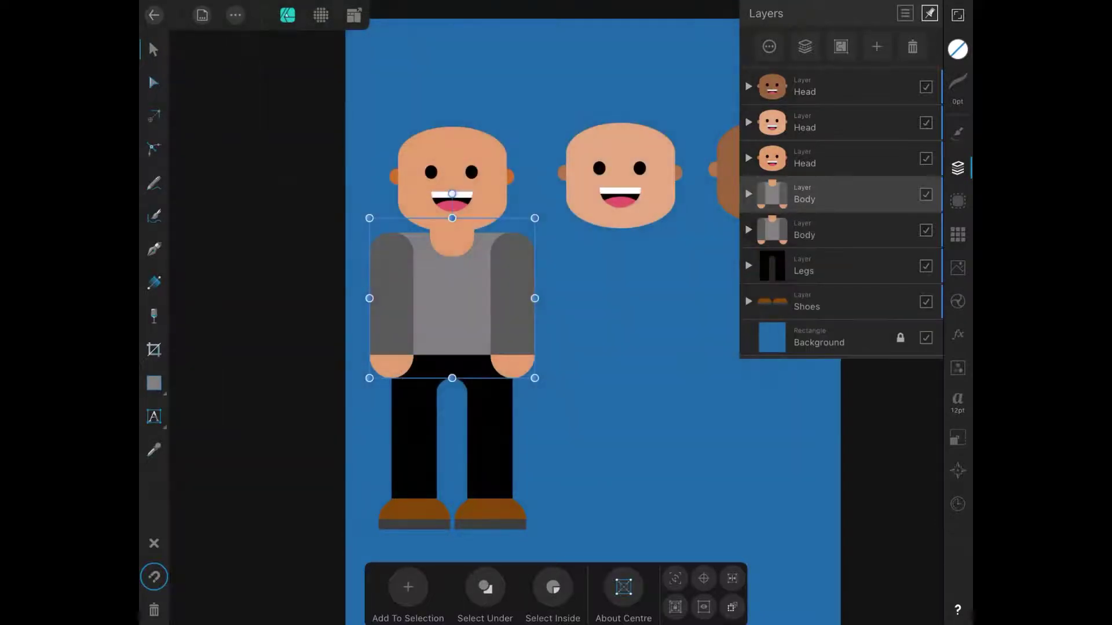
pyautogui.moveTo(451, 298); pyautogui.dragTo(621, 299)
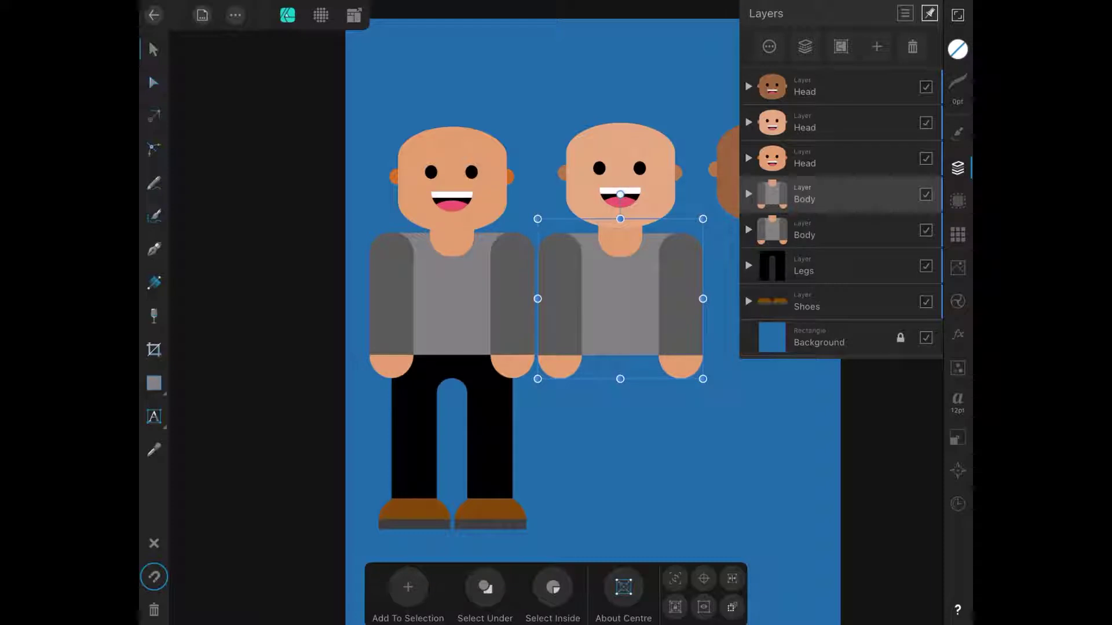
pyautogui.scroll(3, 689, 287)
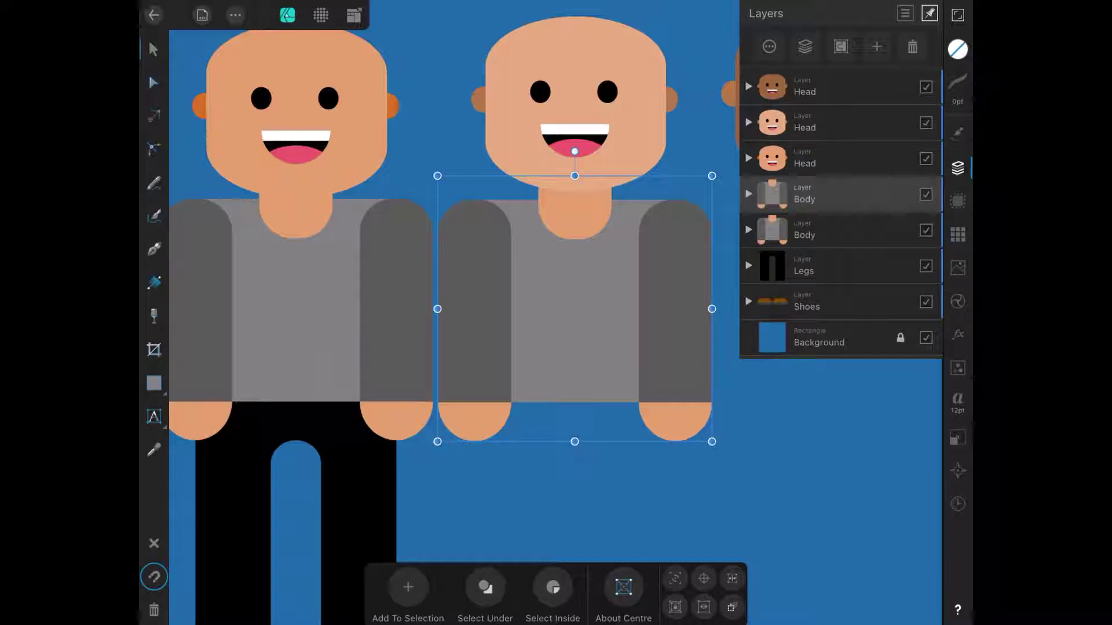
pyautogui.click(805, 123)
pyautogui.click(840, 46)
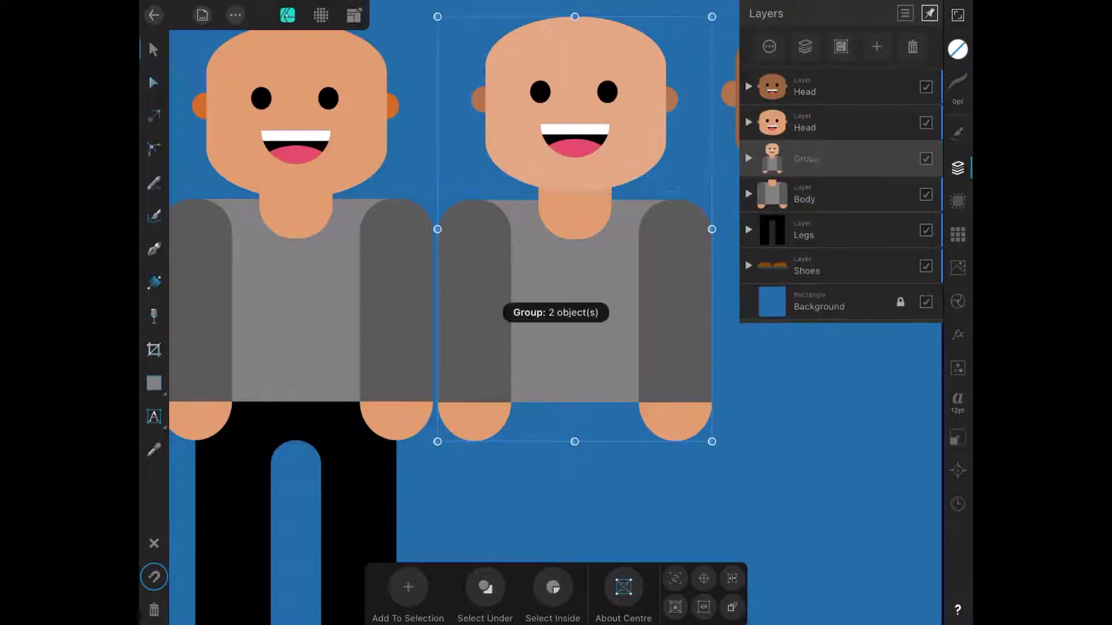
# - Select both hands and the neck of the middle figure's body for recolouring
pyautogui.click(748, 158)
pyautogui.click(814, 196)
pyautogui.click(814, 232)
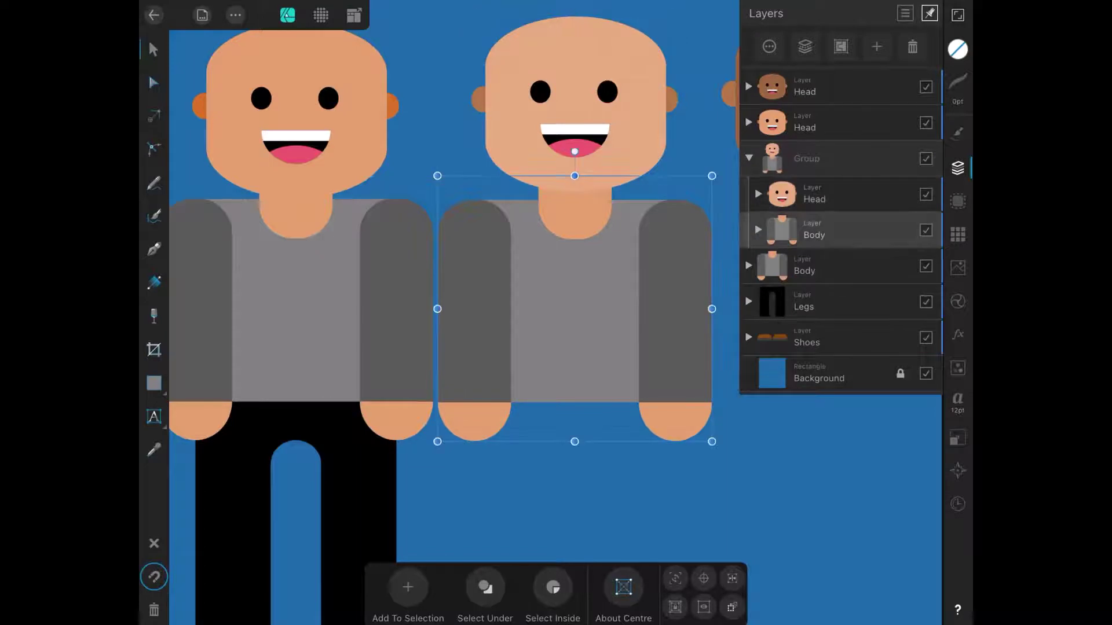
pyautogui.click(758, 230)
pyautogui.click(832, 266)
pyautogui.keyDown('shift'); pyautogui.click(833, 301); pyautogui.keyUp('shift')
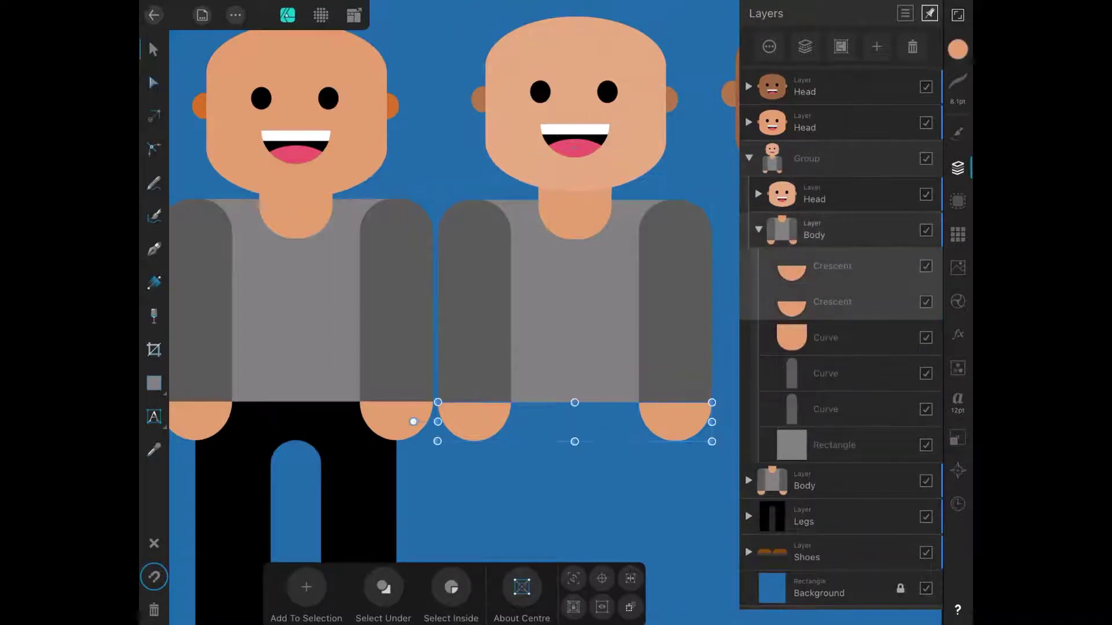
pyautogui.keyDown('shift'); pyautogui.click(826, 337); pyautogui.keyUp('shift')
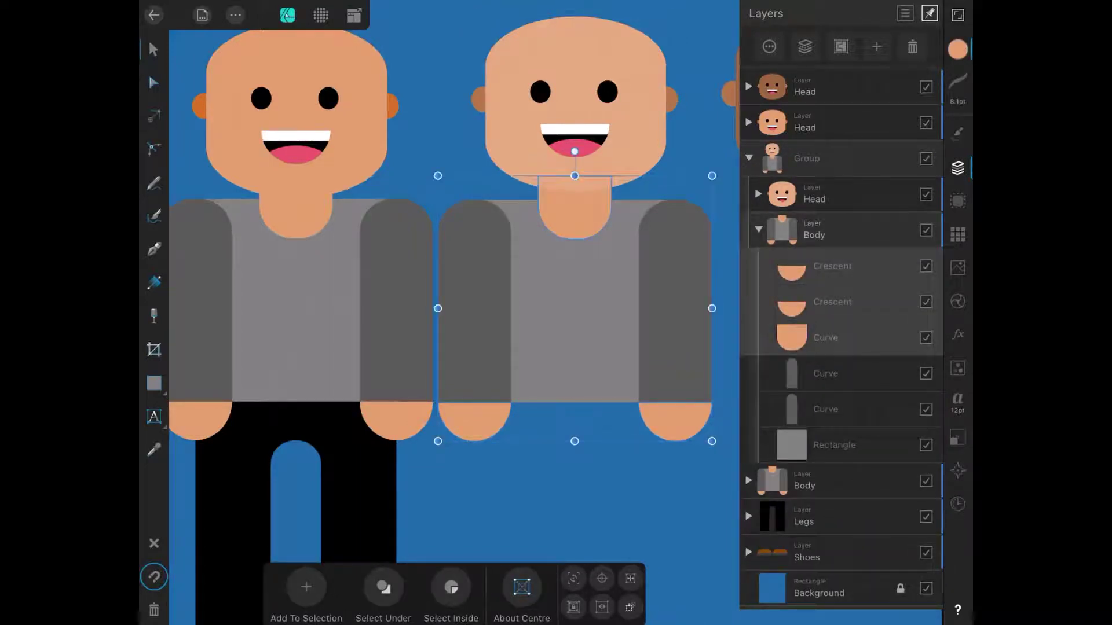
pyautogui.click(957, 49)
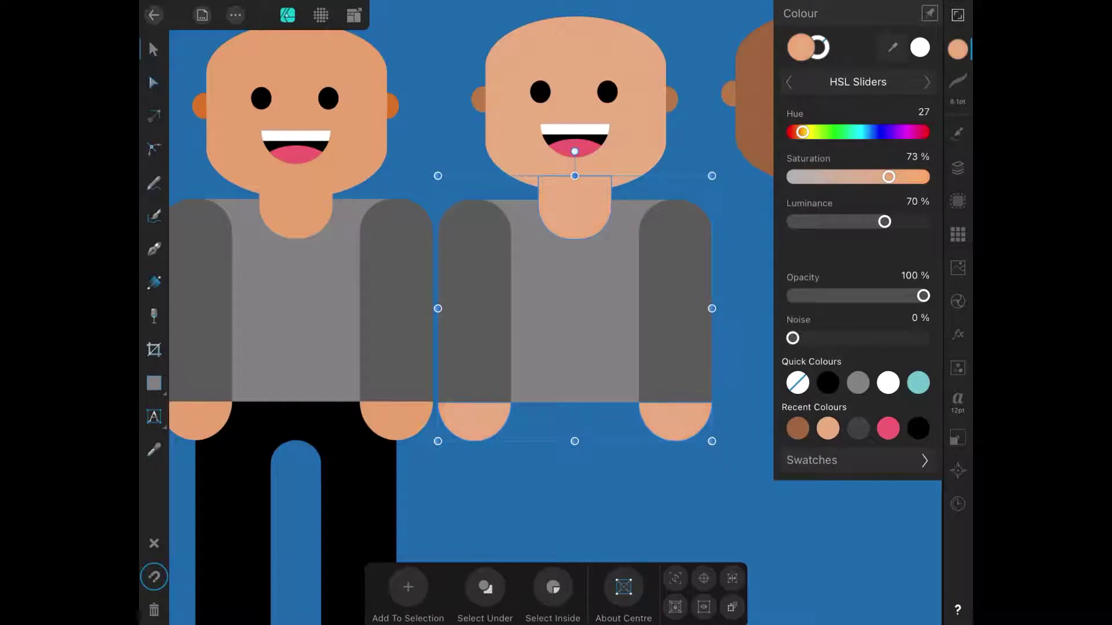
# - Make both of the middle figure's arm curves light teal
pyautogui.click(957, 167)
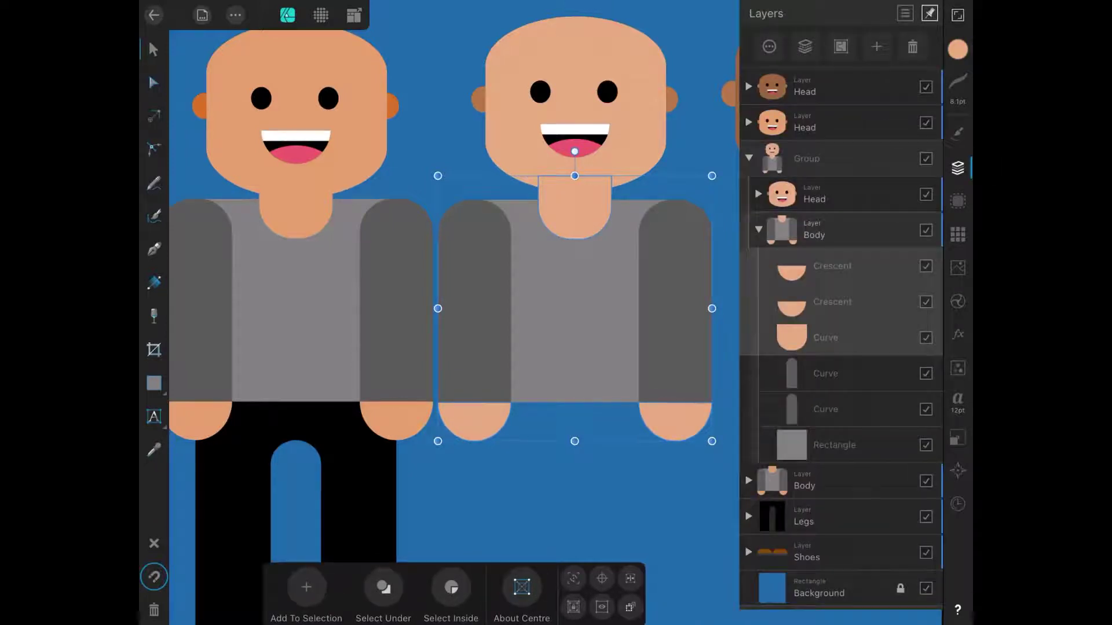
pyautogui.click(958, 168)
pyautogui.click(825, 373)
pyautogui.click(825, 410)
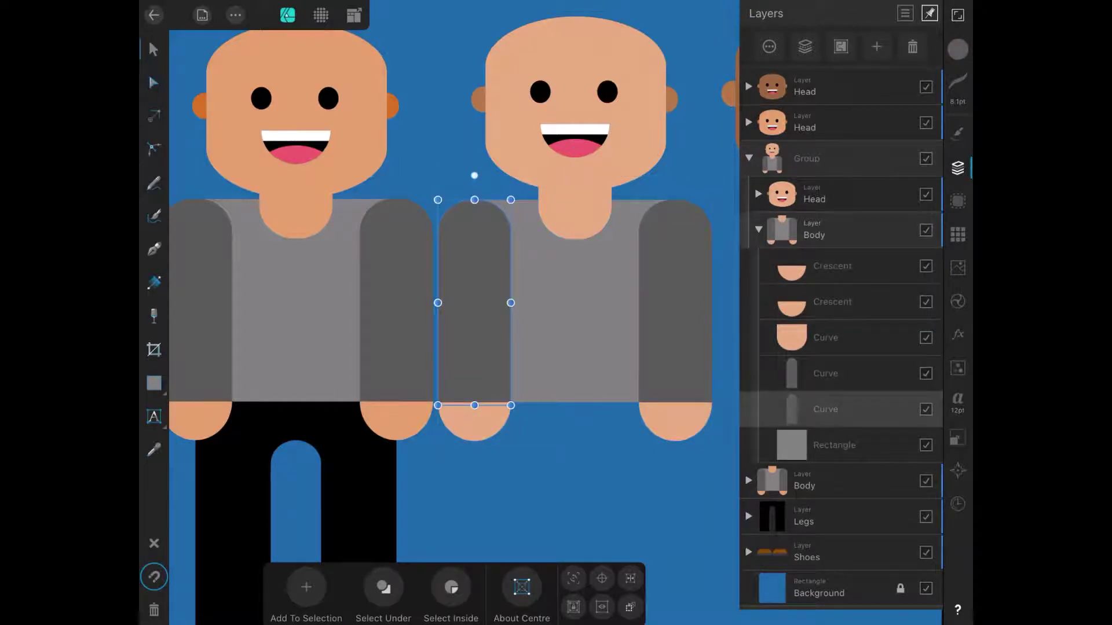
pyautogui.click(957, 49)
pyautogui.click(958, 167)
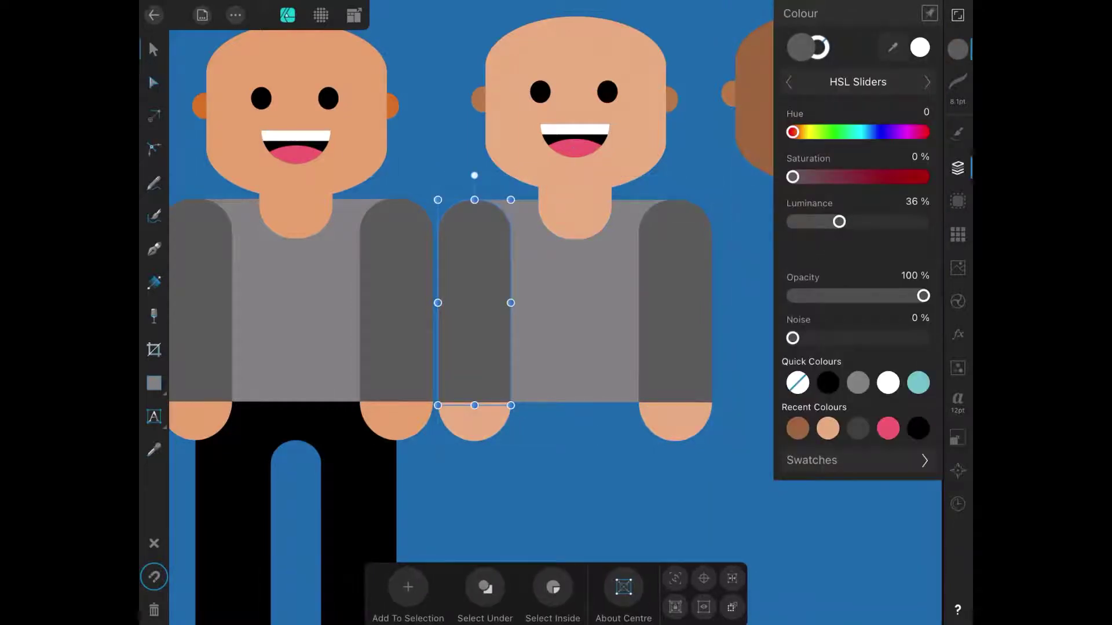
pyautogui.click(825, 373)
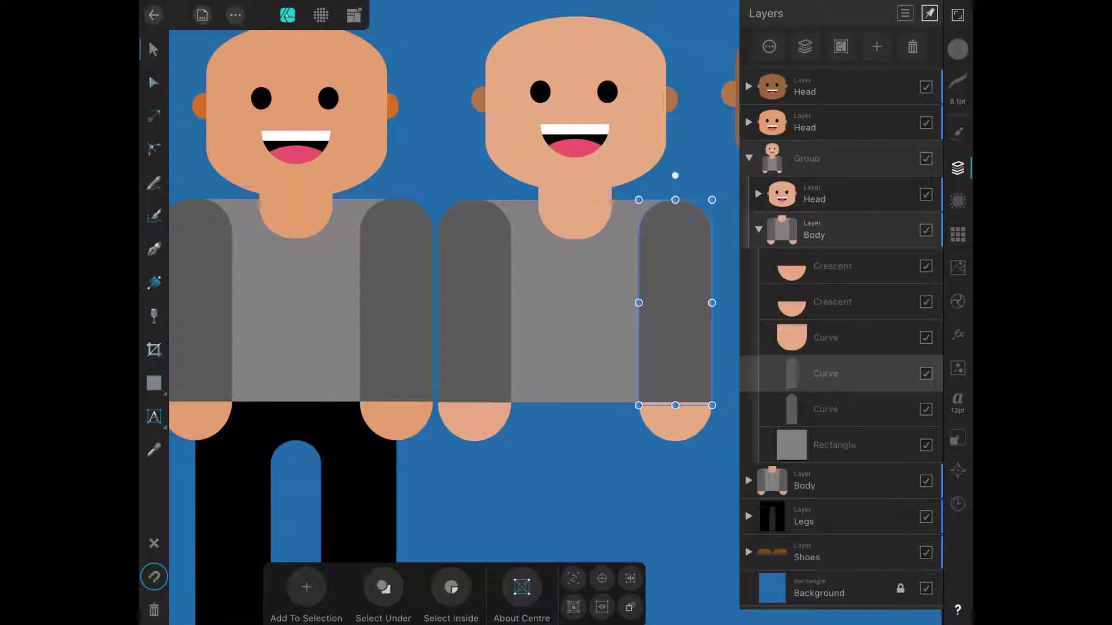
pyautogui.moveTo(811, 410); pyautogui.dragTo(868, 409)
pyautogui.click(957, 49)
pyautogui.click(918, 383)
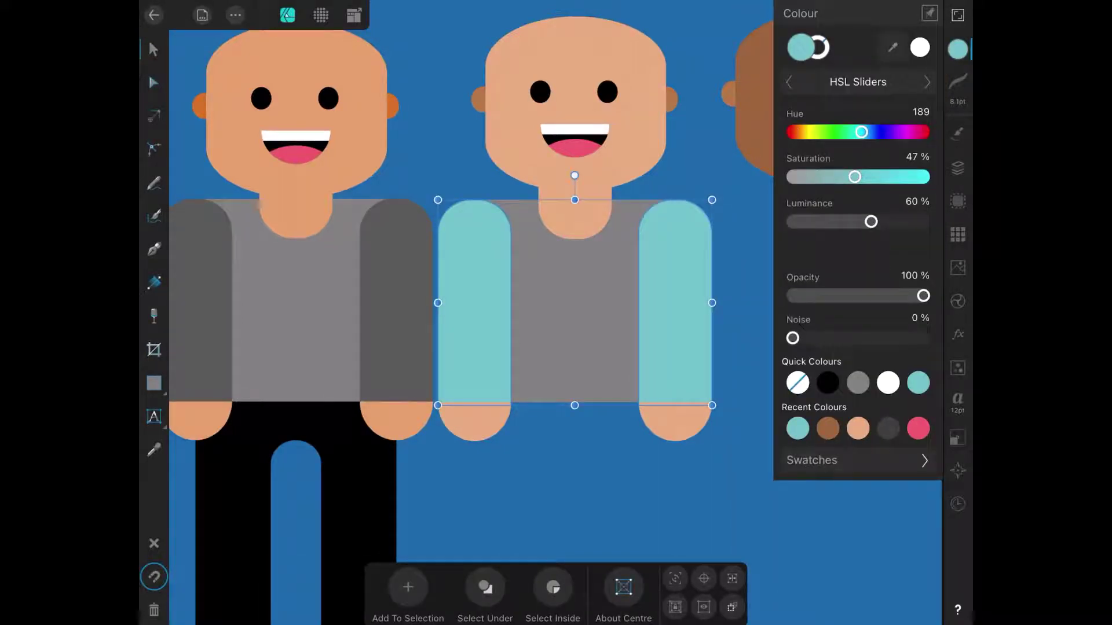
pyautogui.click(957, 167)
# - Colour the torso rectangle teal and darken it to about 37% luminance
pyautogui.click(834, 445)
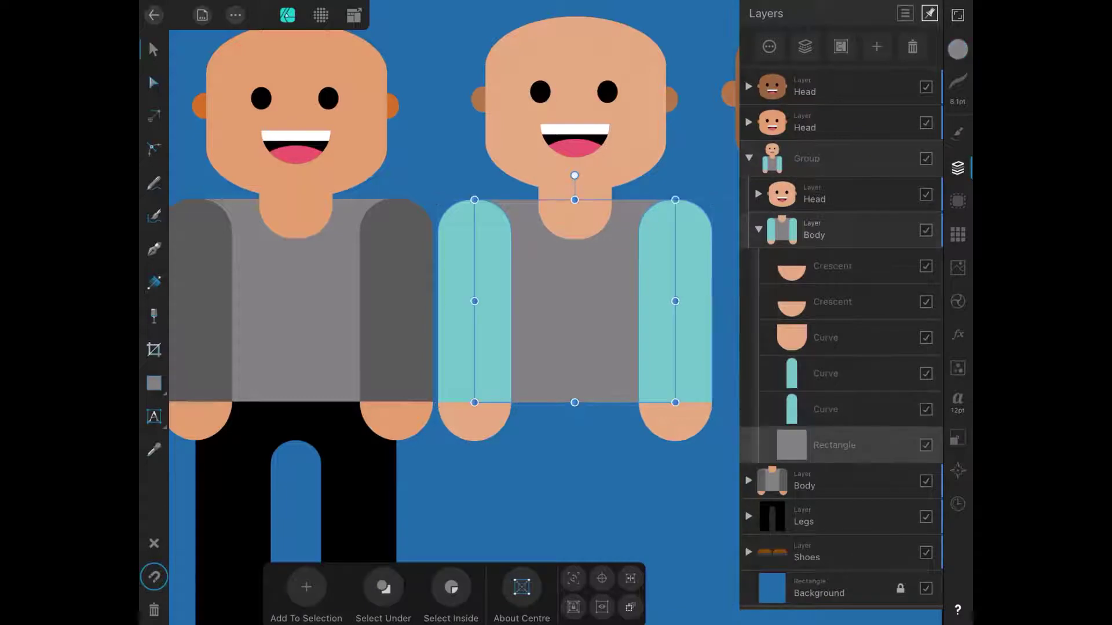
pyautogui.click(958, 49)
pyautogui.click(918, 383)
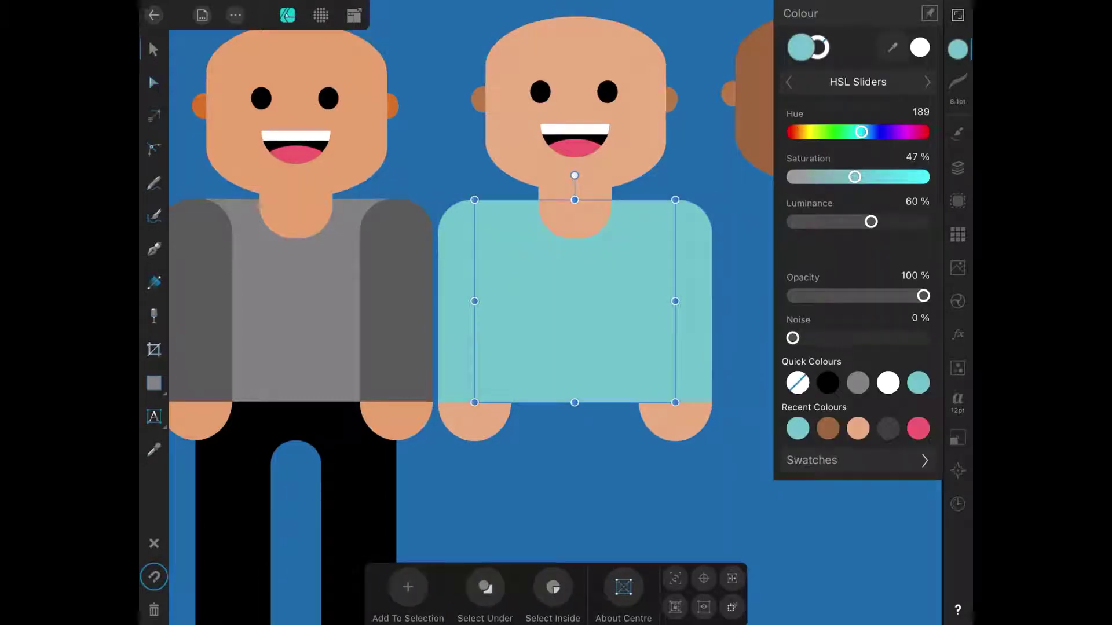
pyautogui.moveTo(871, 222)
pyautogui.mouseDown()
pyautogui.moveTo(829, 222)
pyautogui.moveTo(886, 222)
pyautogui.moveTo(840, 222)
pyautogui.mouseUp()
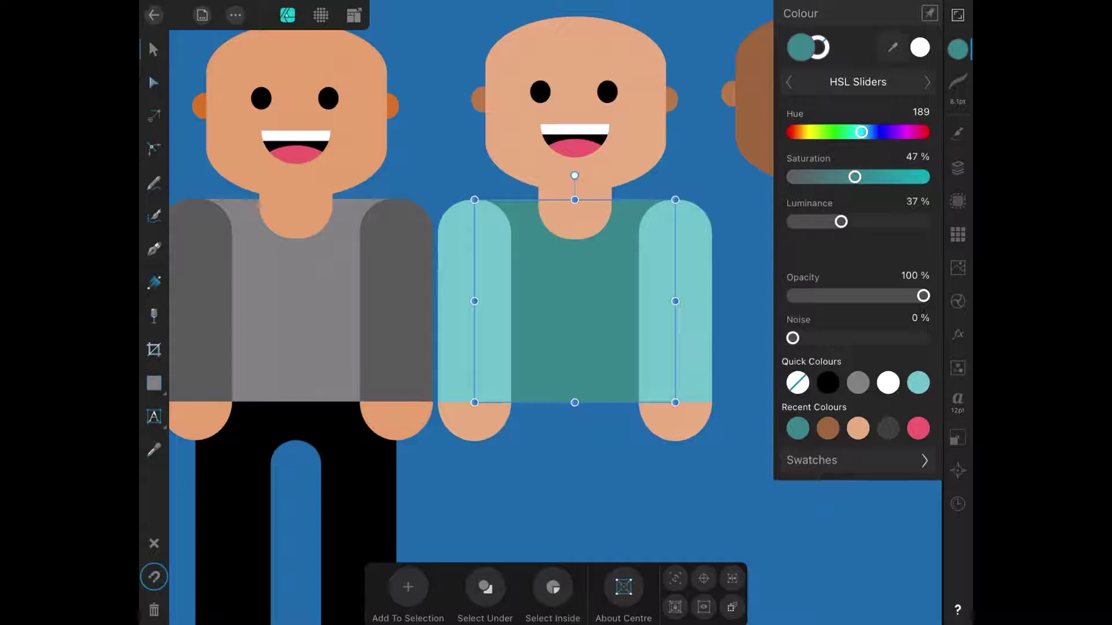
pyautogui.click(154, 382)
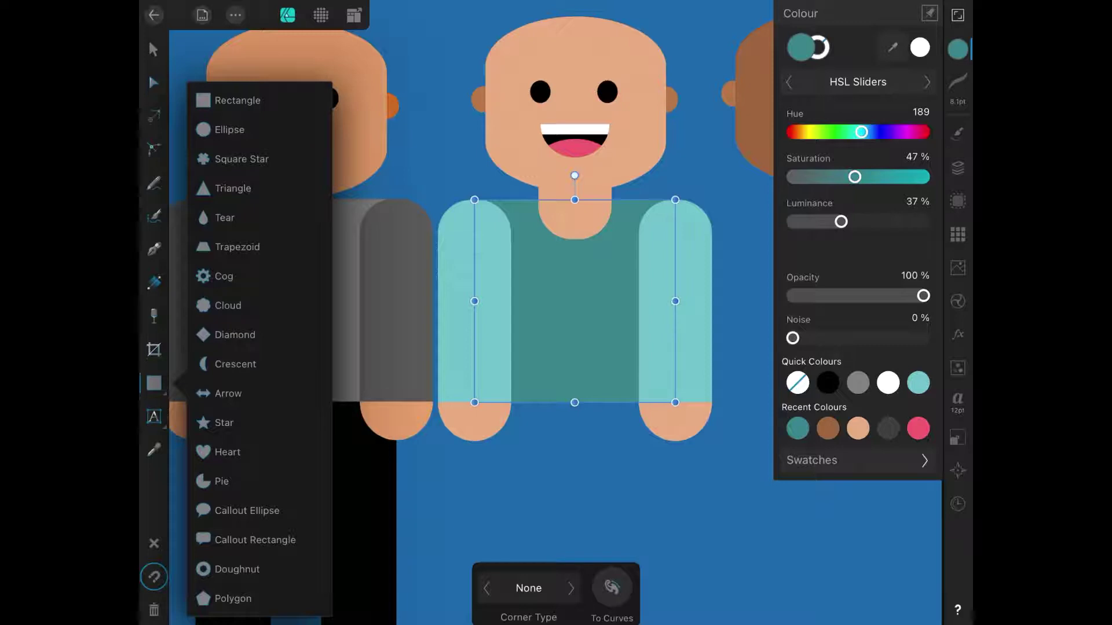
# - Draw a wide, flattened ellipse over the middle figure's neck
pyautogui.click(229, 129)
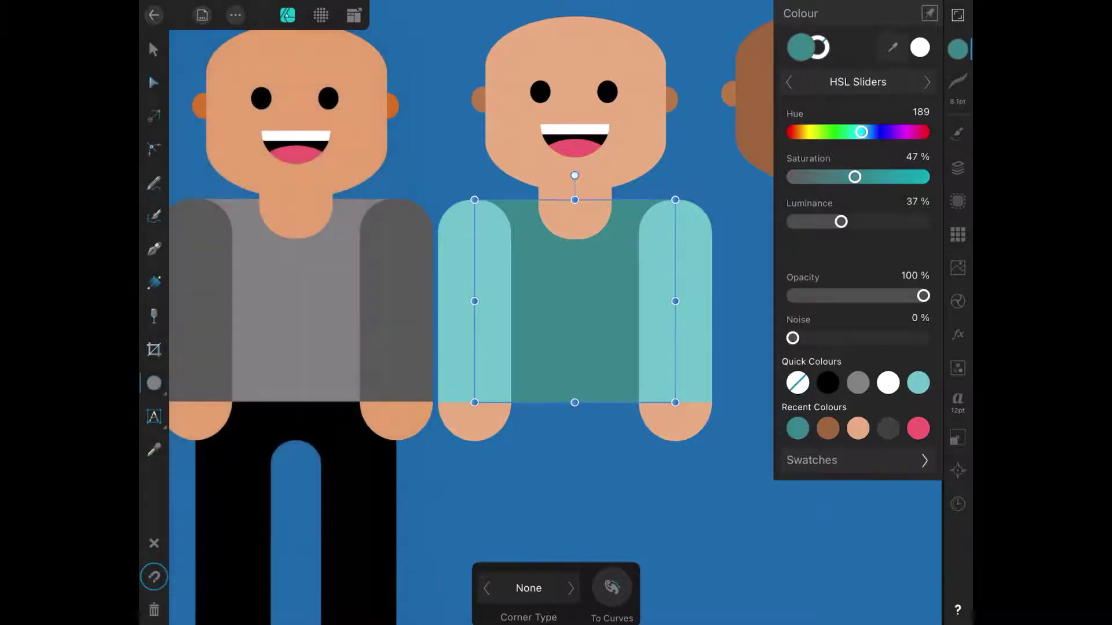
pyautogui.moveTo(512, 135); pyautogui.dragTo(675, 221)
pyautogui.moveTo(511, 177); pyautogui.dragTo(474, 177)
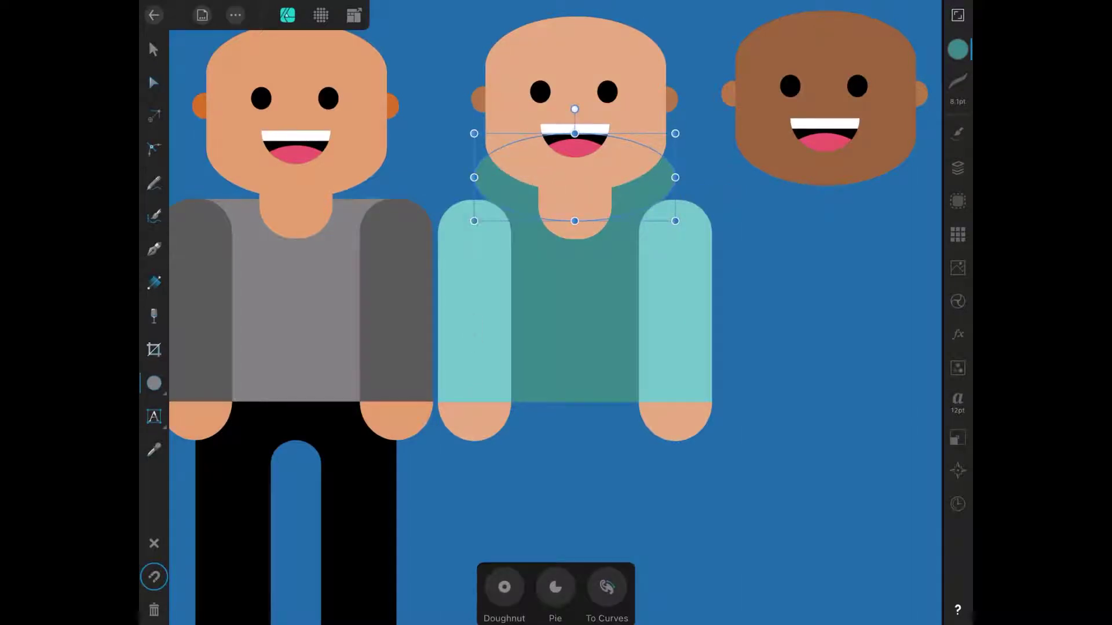
pyautogui.click(958, 167)
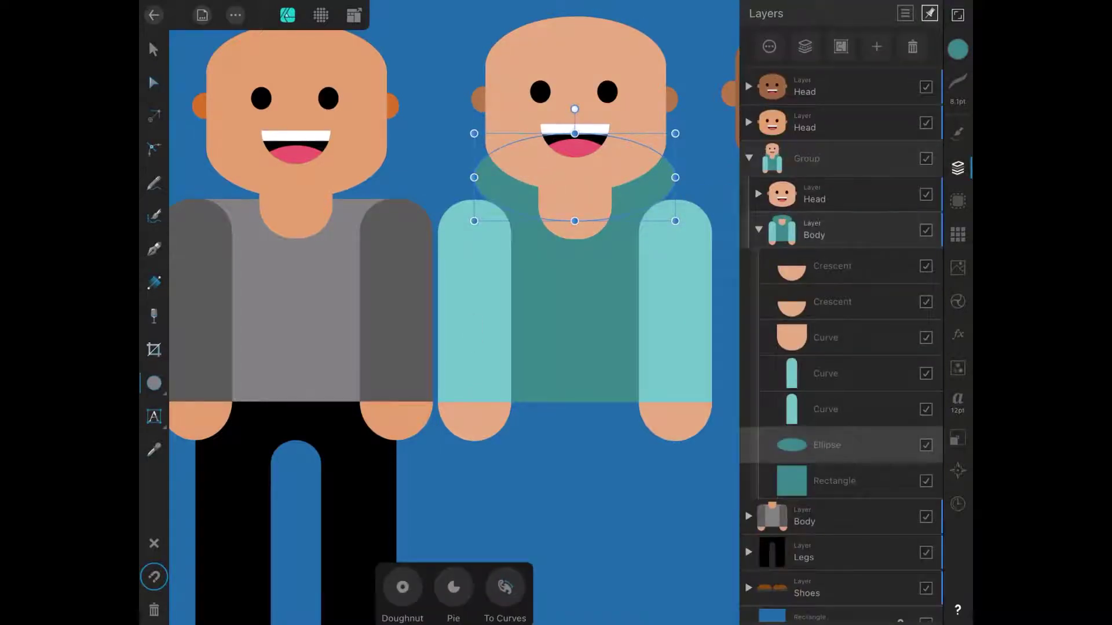
pyautogui.scroll(3, 603, 143)
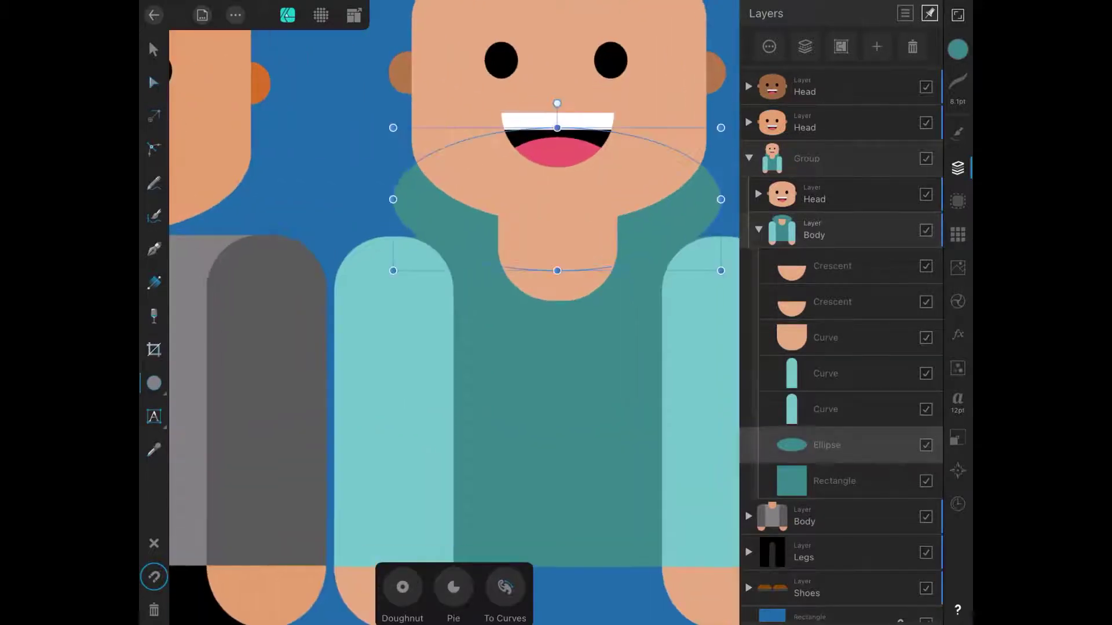
pyautogui.moveTo(557, 270); pyautogui.dragTo(557, 257)
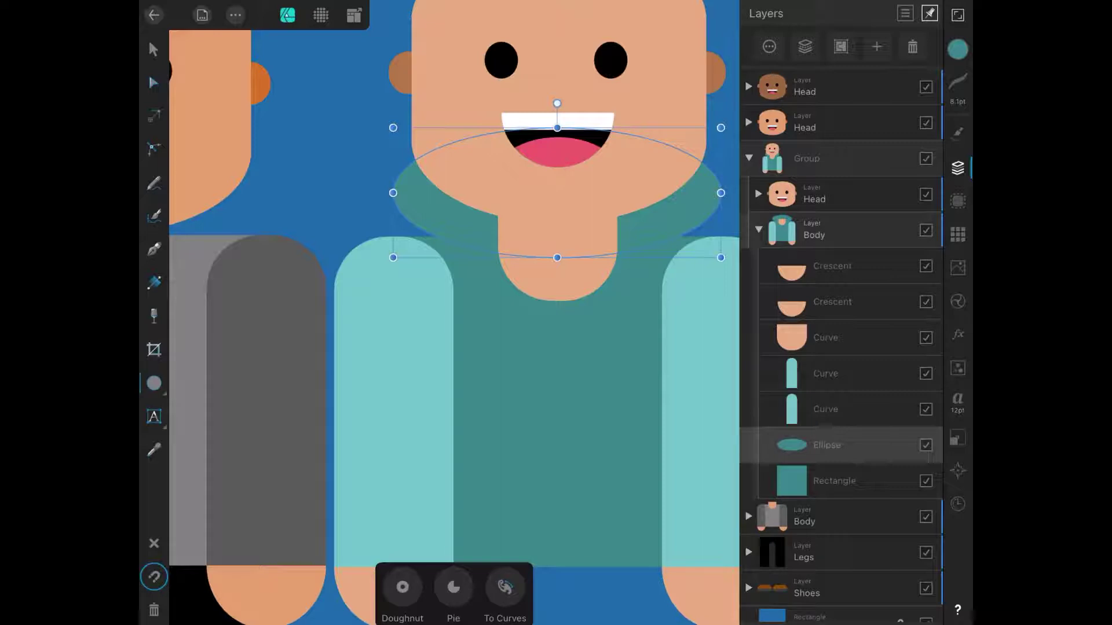
# - Duplicate the ellipse, shrink the copy into a collar, and raise its Saturation to 76%
pyautogui.click(235, 16)
pyautogui.click(273, 65)
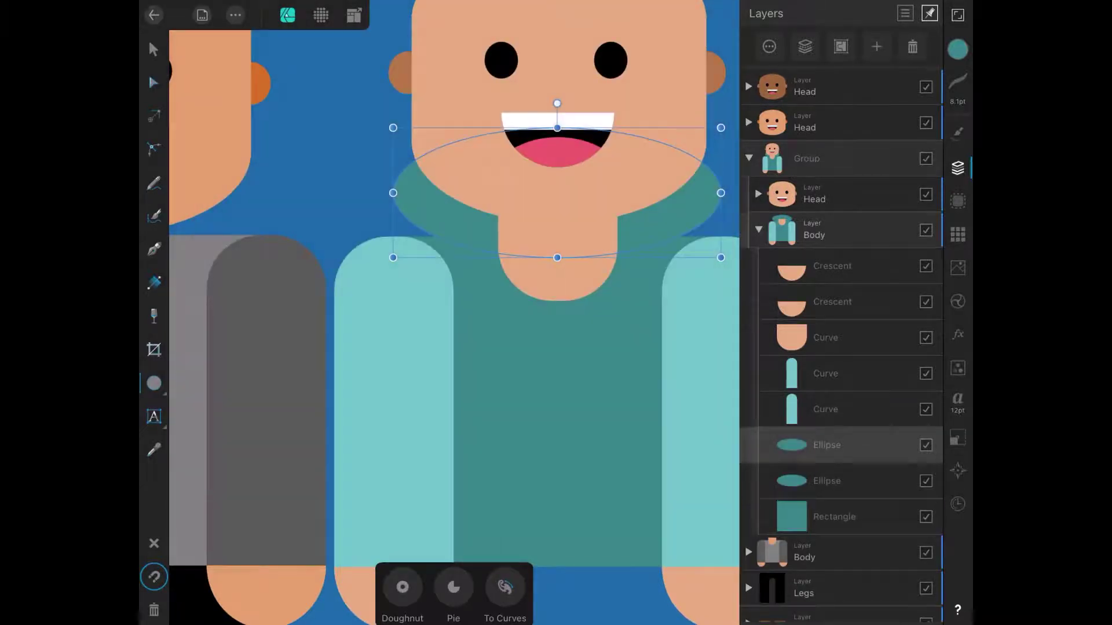
pyautogui.moveTo(392, 193); pyautogui.dragTo(432, 193)
pyautogui.moveTo(720, 192); pyautogui.dragTo(682, 197)
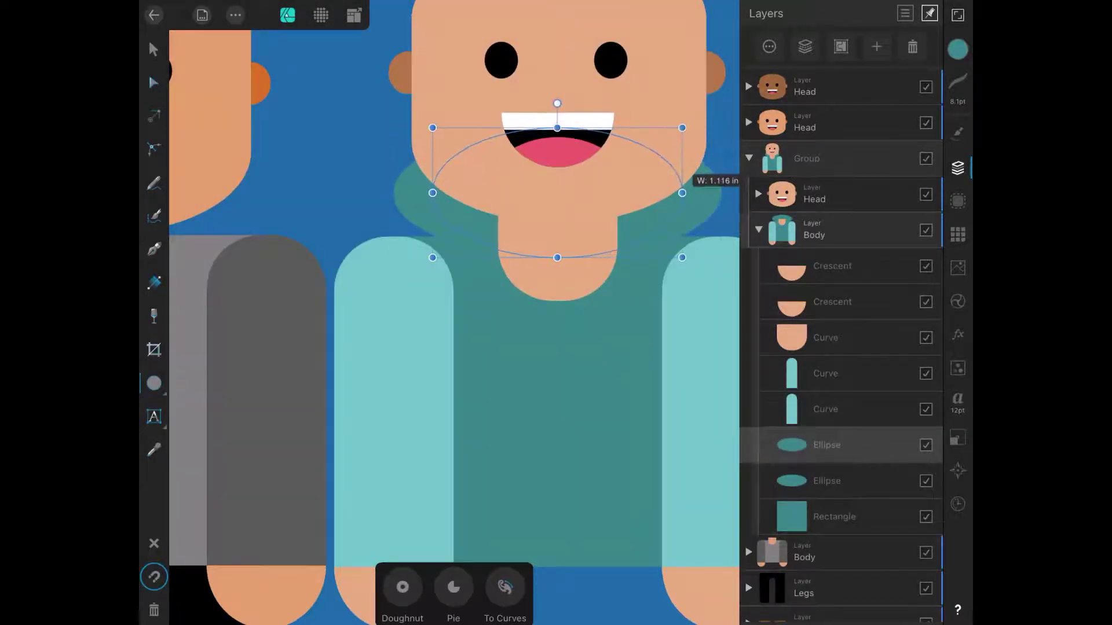
pyautogui.moveTo(557, 127); pyautogui.dragTo(557, 139)
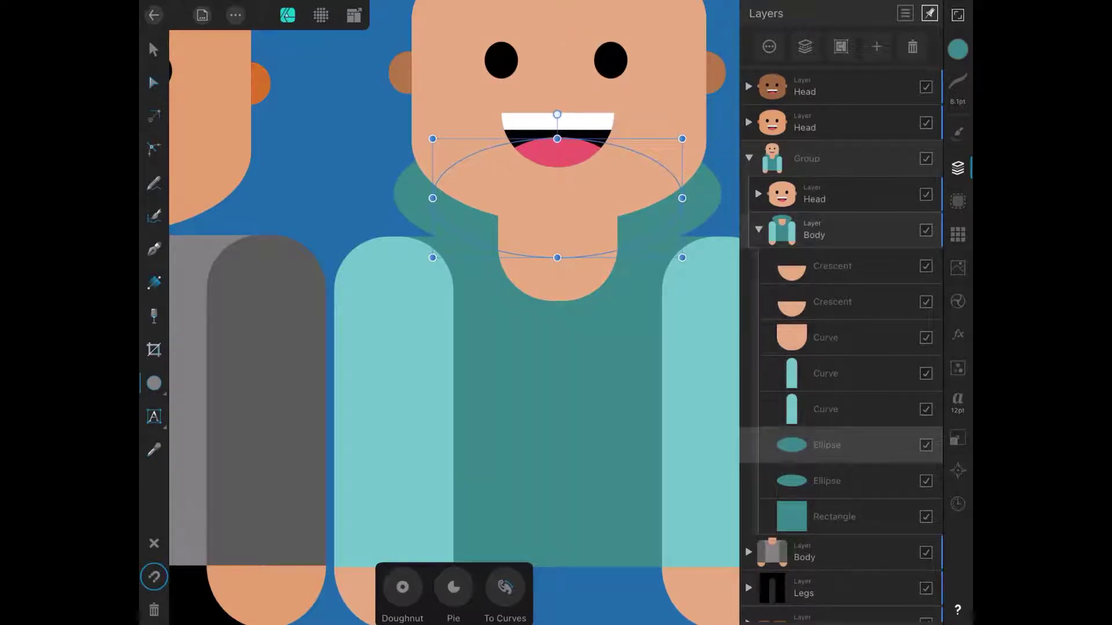
pyautogui.moveTo(557, 257); pyautogui.dragTo(557, 237)
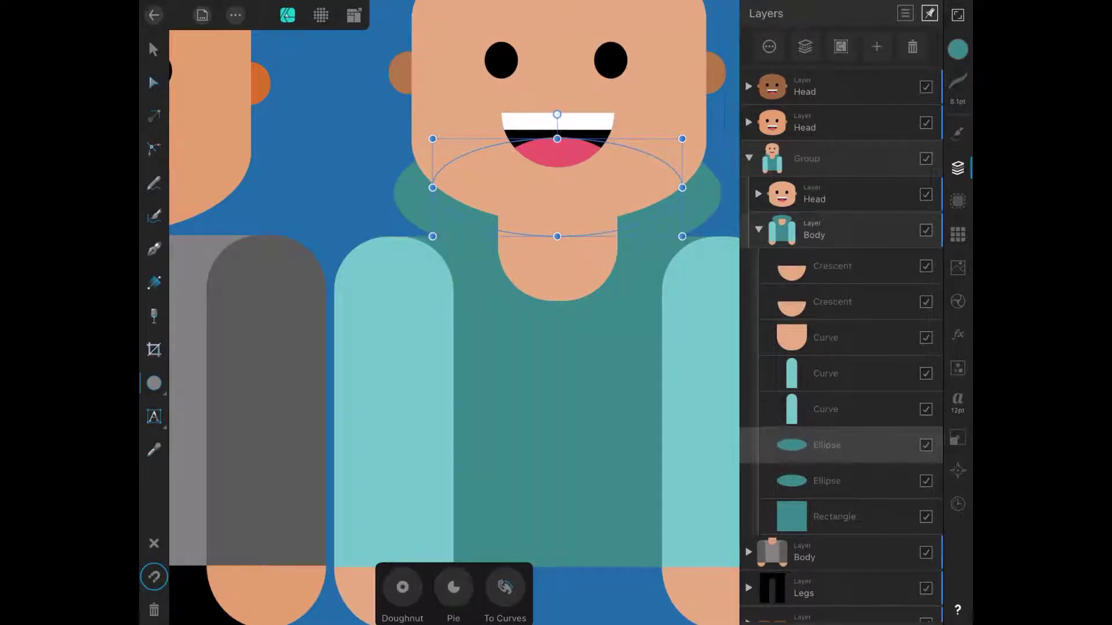
pyautogui.click(958, 49)
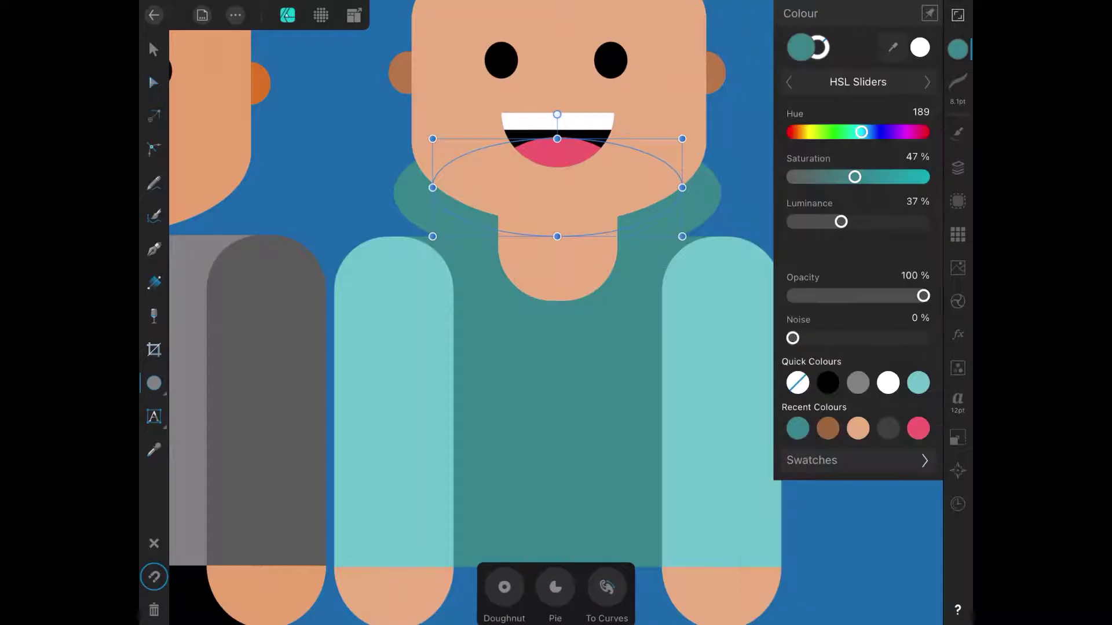
pyautogui.moveTo(854, 177); pyautogui.dragTo(892, 177)
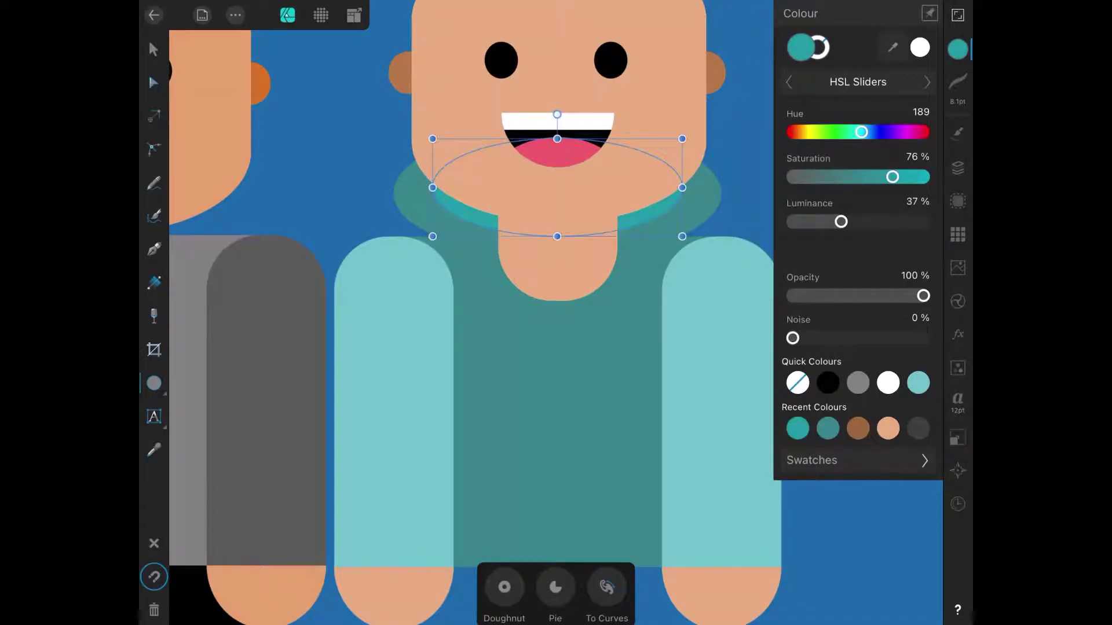
pyautogui.moveTo(557, 237); pyautogui.dragTo(557, 243)
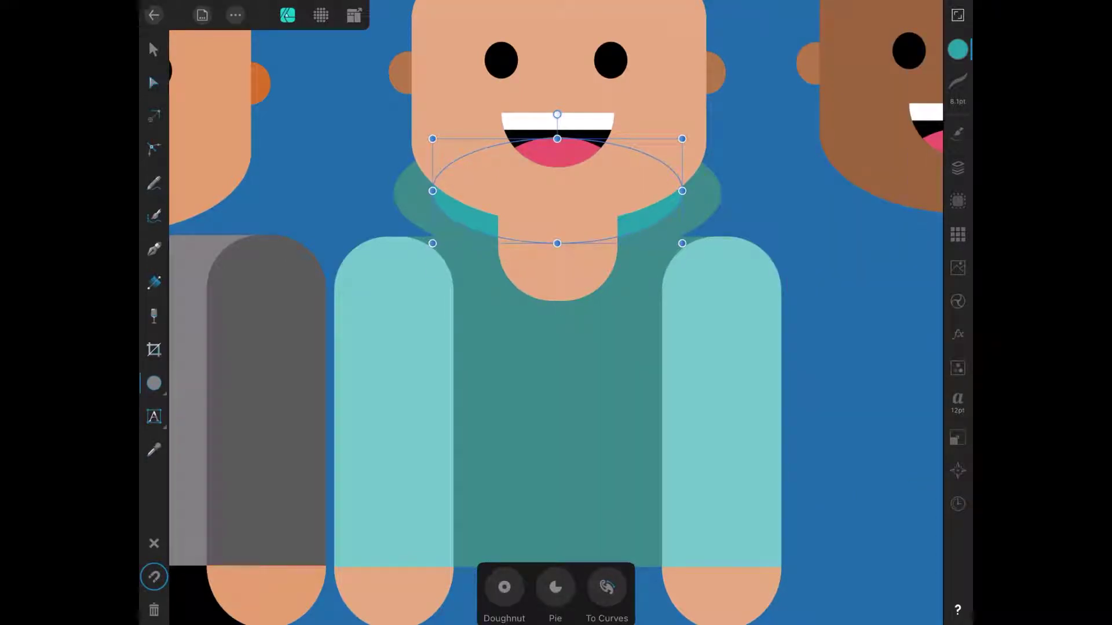
# - Narrow the teal collar ellipse from both sides and stretch its bottom below the neck
pyautogui.click(154, 82)
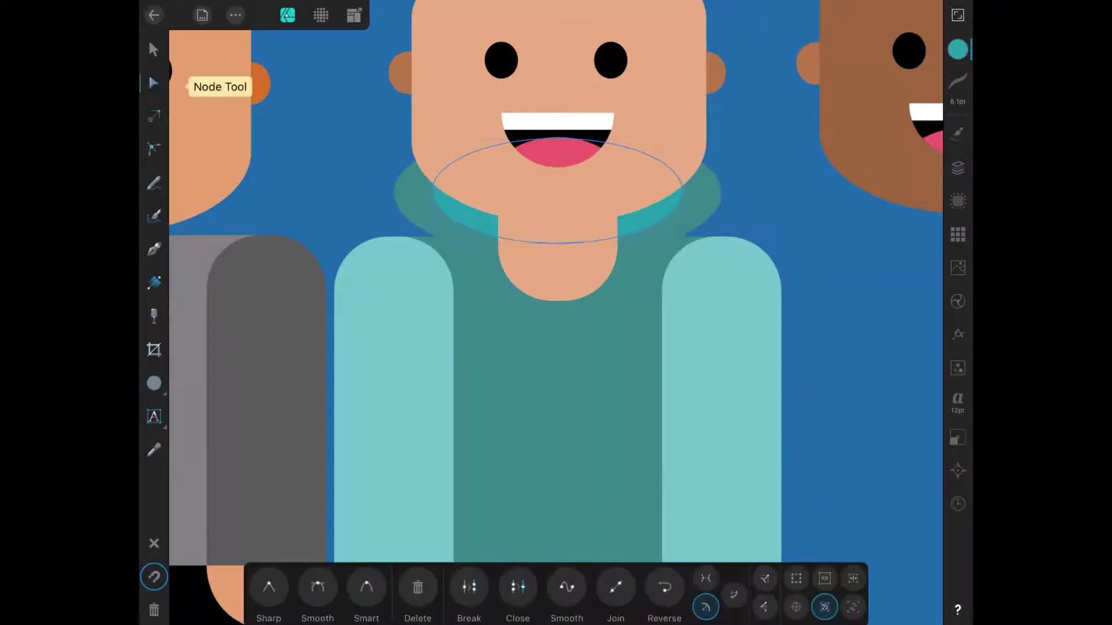
pyautogui.click(154, 49)
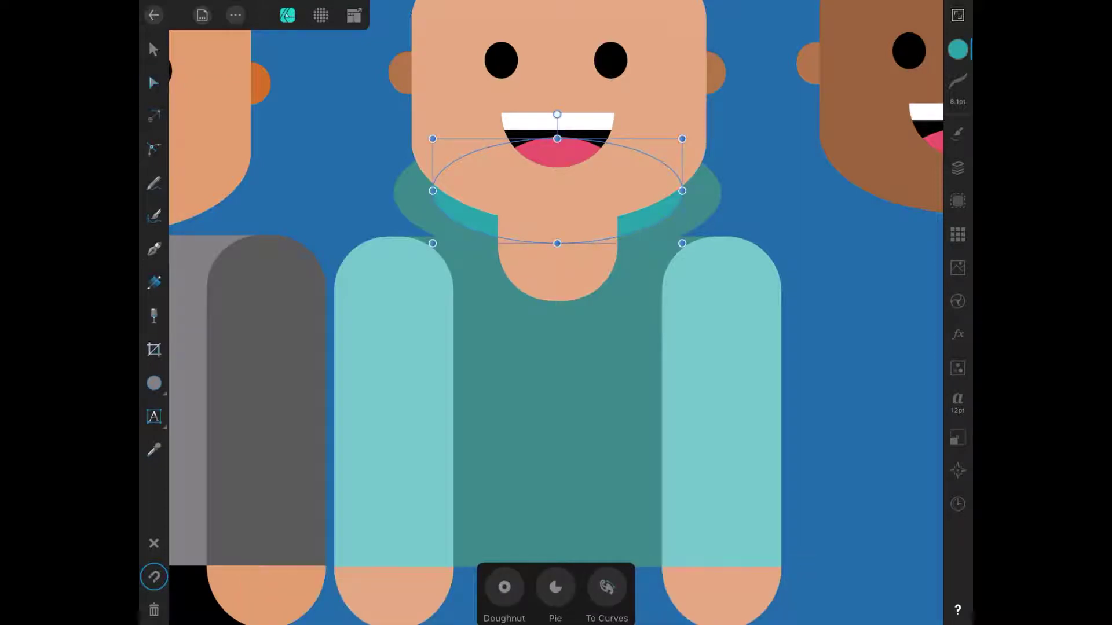
pyautogui.moveTo(557, 242)
pyautogui.mouseDown()
pyautogui.moveTo(557, 268)
pyautogui.moveTo(557, 243)
pyautogui.mouseUp()
pyautogui.moveTo(433, 191); pyautogui.dragTo(467, 191)
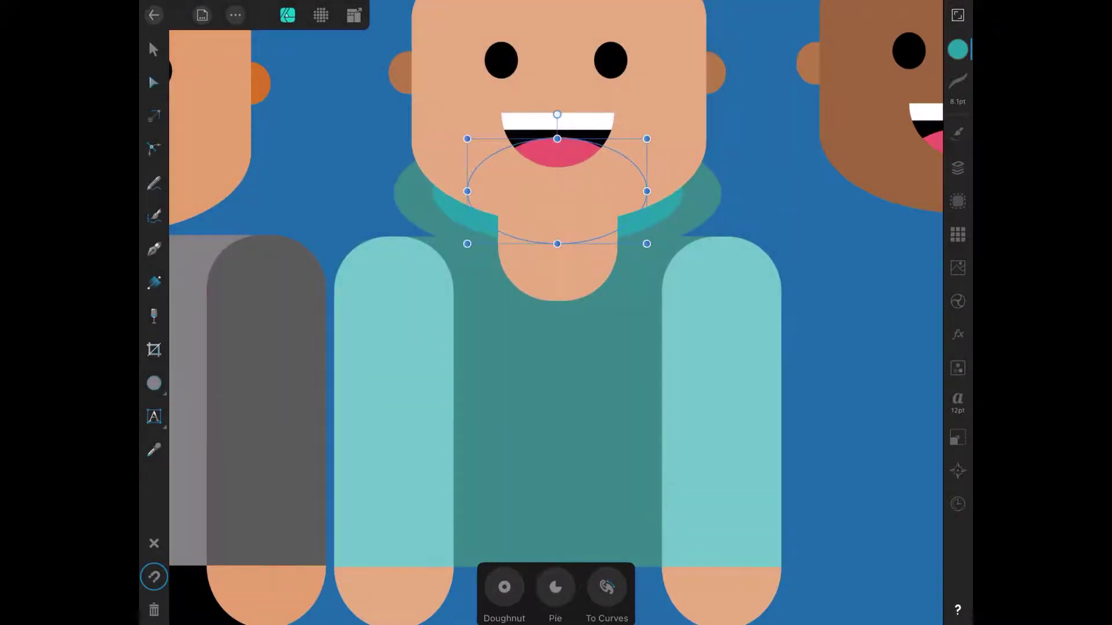
pyautogui.moveTo(646, 191); pyautogui.dragTo(646, 191)
pyautogui.moveTo(557, 244); pyautogui.dragTo(557, 309)
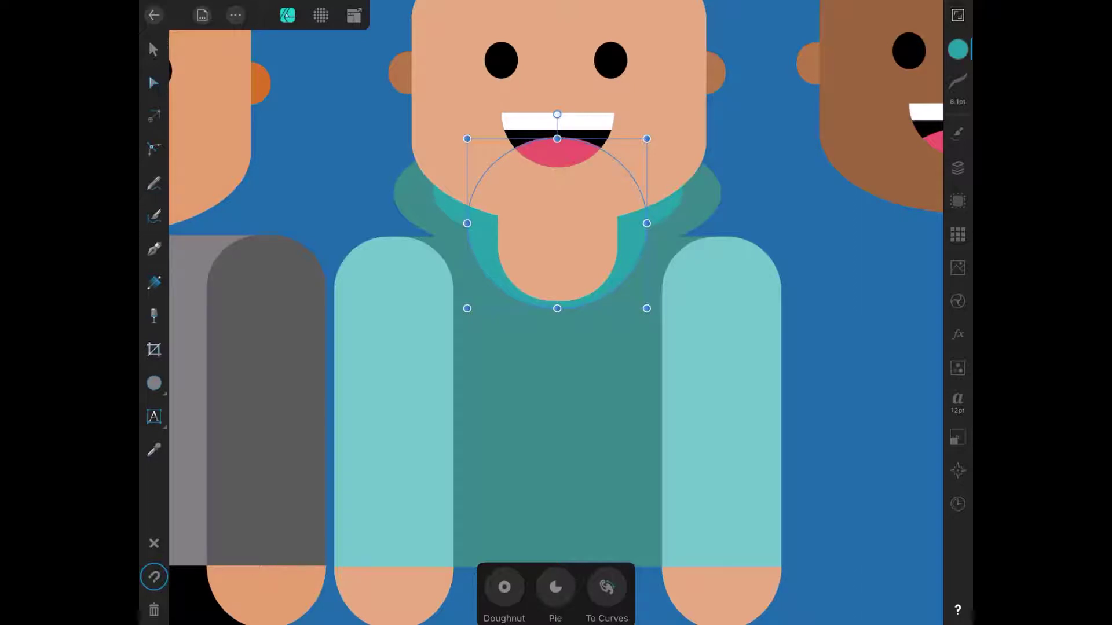
pyautogui.click(554, 311)
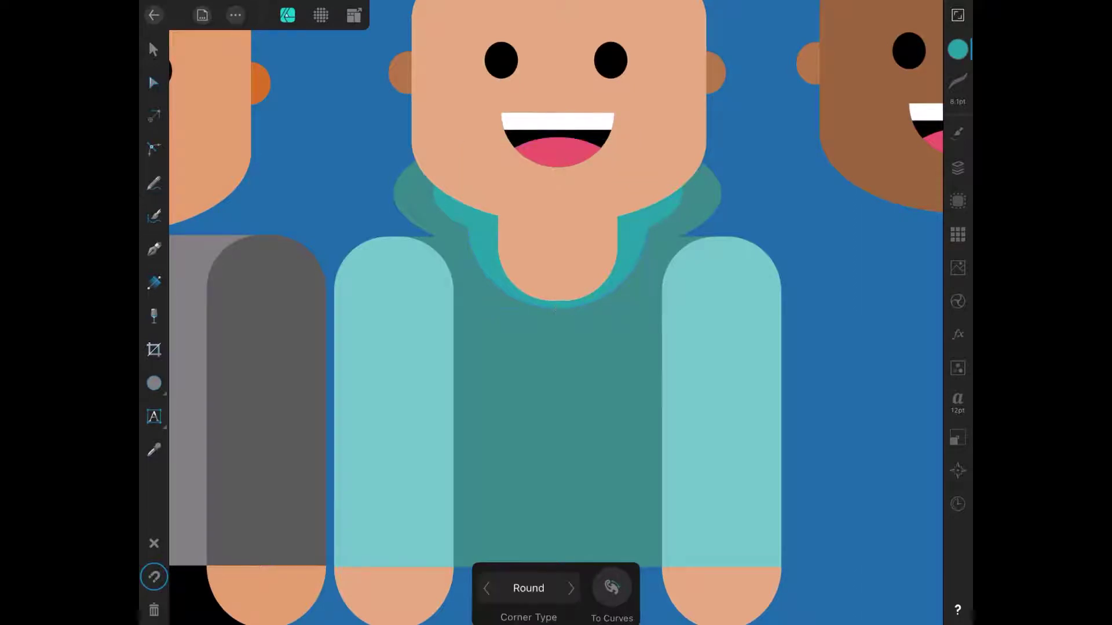
pyautogui.scroll(-5, 556, 312)
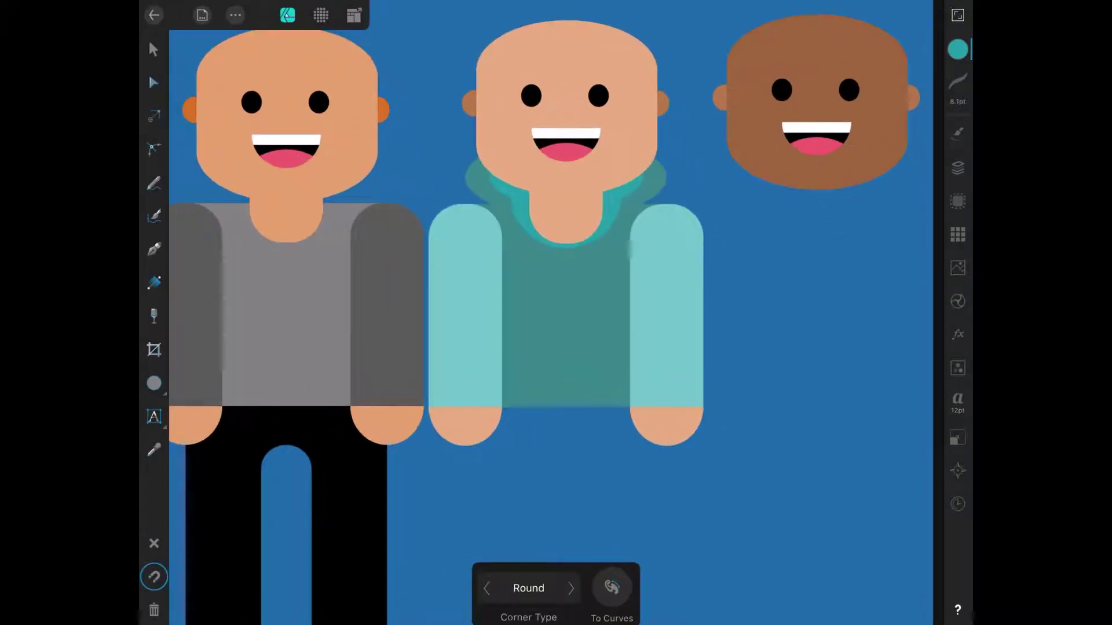
pyautogui.scroll(5, 637, 195)
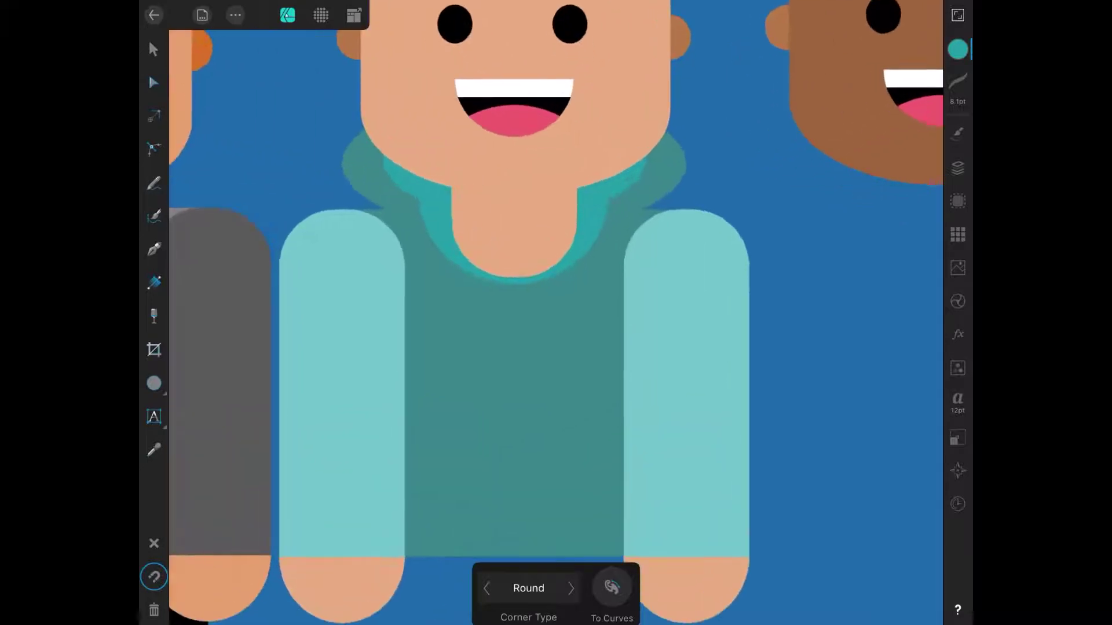
pyautogui.click(958, 168)
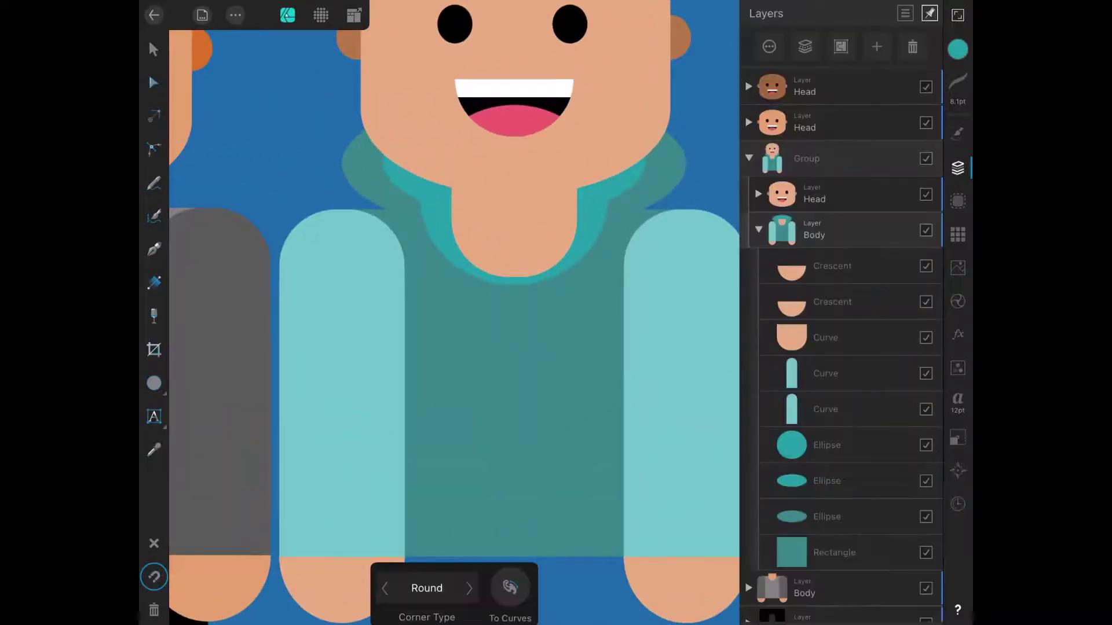
# - Combine the bright teal and flat collar ellipses with Geometry > Add
pyautogui.scroll(-1, 843, 348)
pyautogui.click(827, 444)
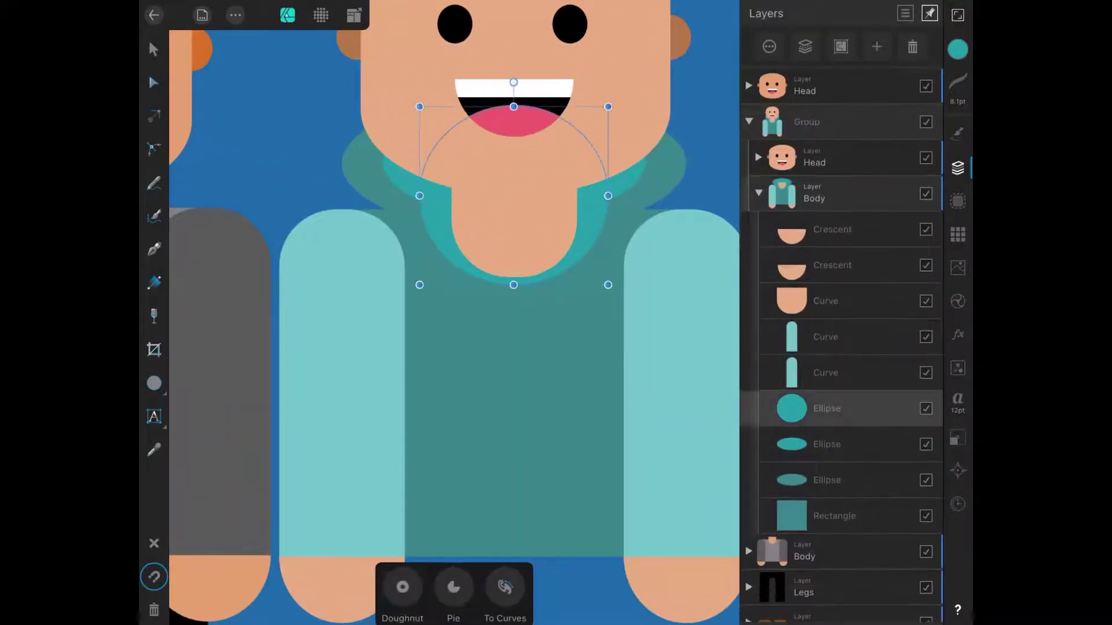
pyautogui.click(827, 480)
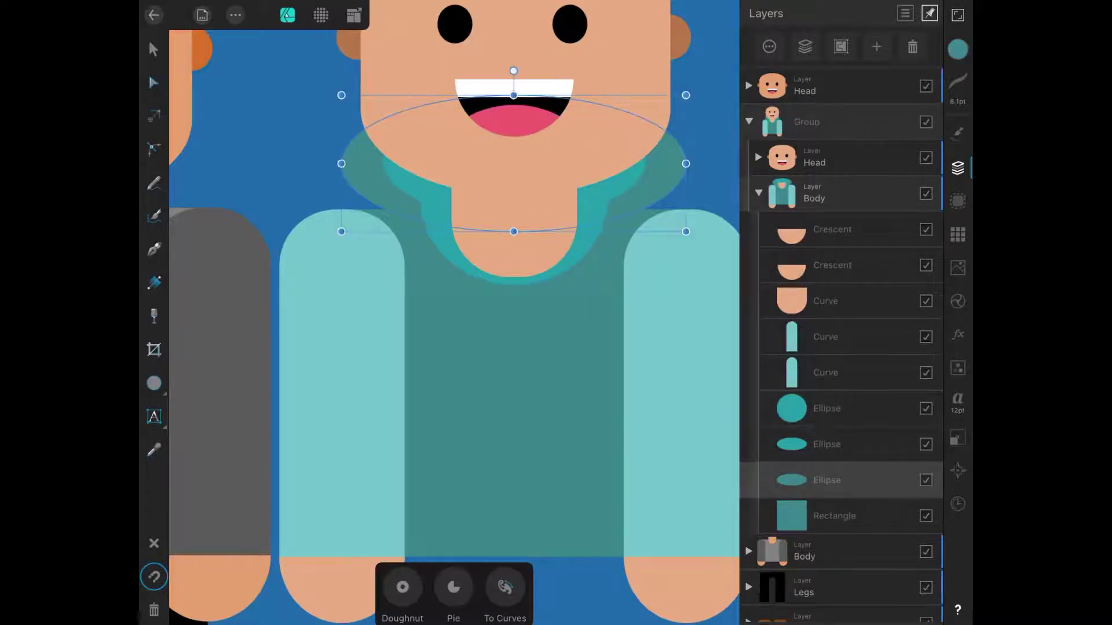
pyautogui.click(827, 444)
pyautogui.click(827, 408)
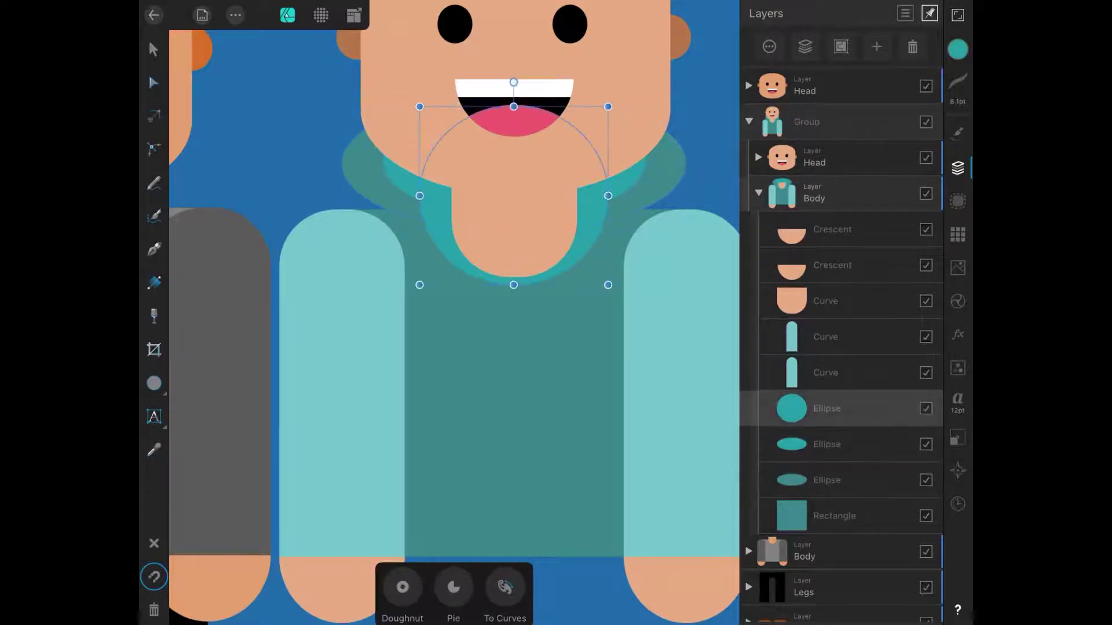
pyautogui.keyDown('shift'); pyautogui.click(827, 444); pyautogui.keyUp('shift')
pyautogui.click(235, 15)
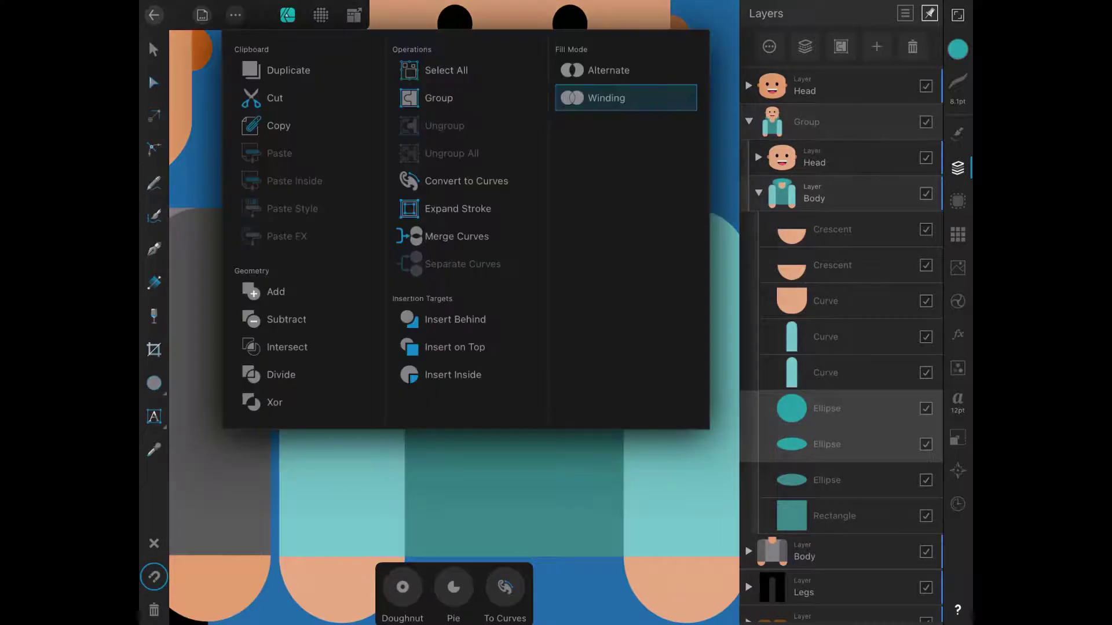
pyautogui.click(276, 292)
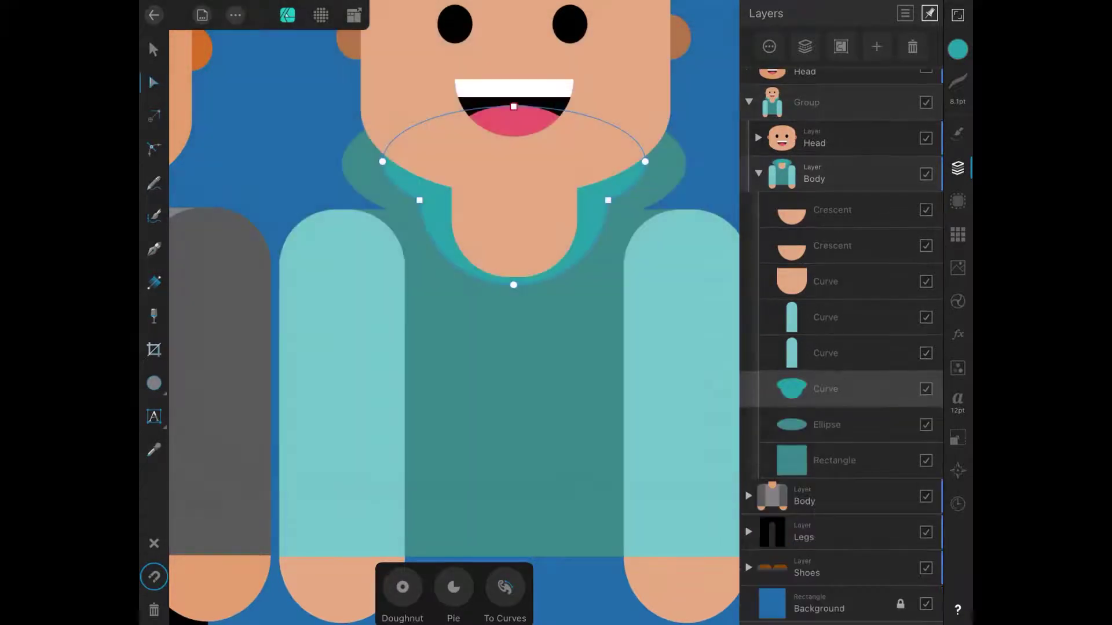
# - Select the remaining flat ellipse, then the teal body rectangle
pyautogui.click(827, 424)
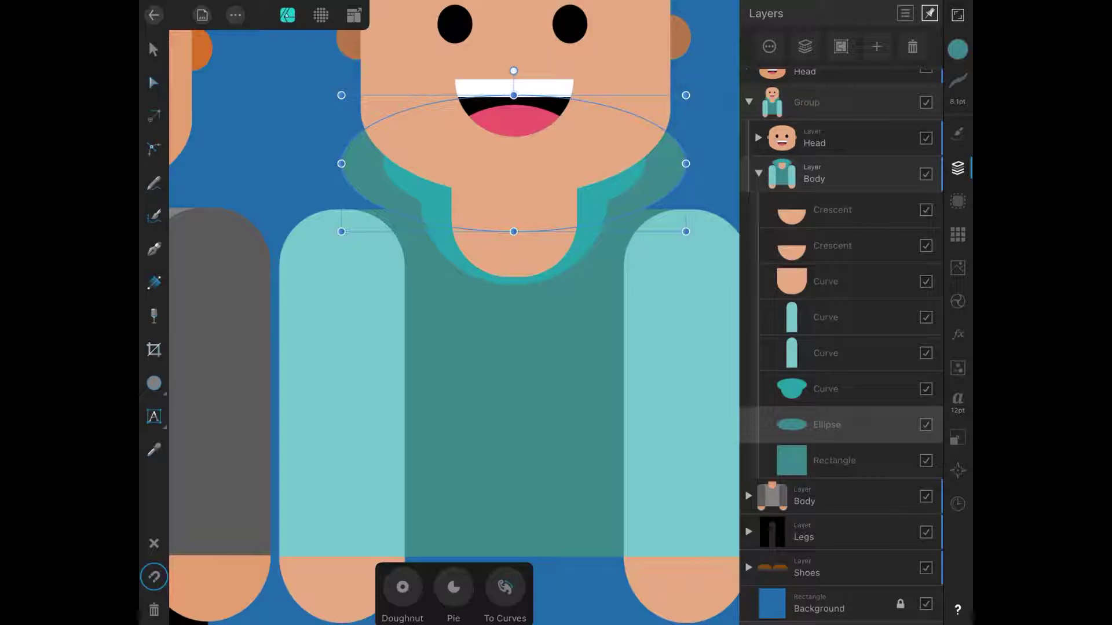
pyautogui.click(834, 460)
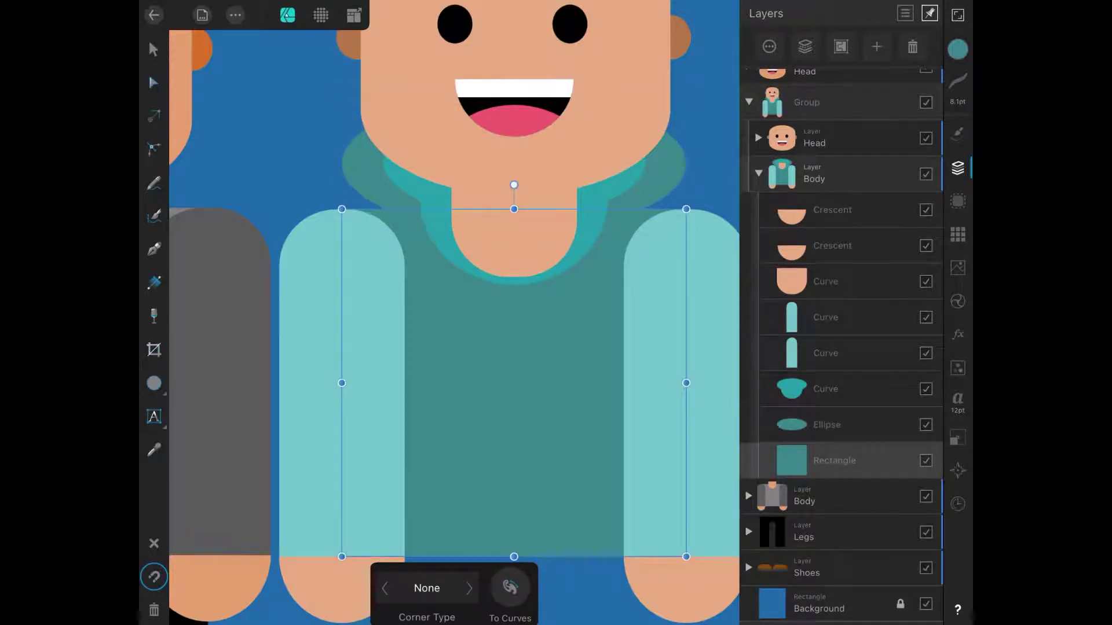
pyautogui.click(154, 382)
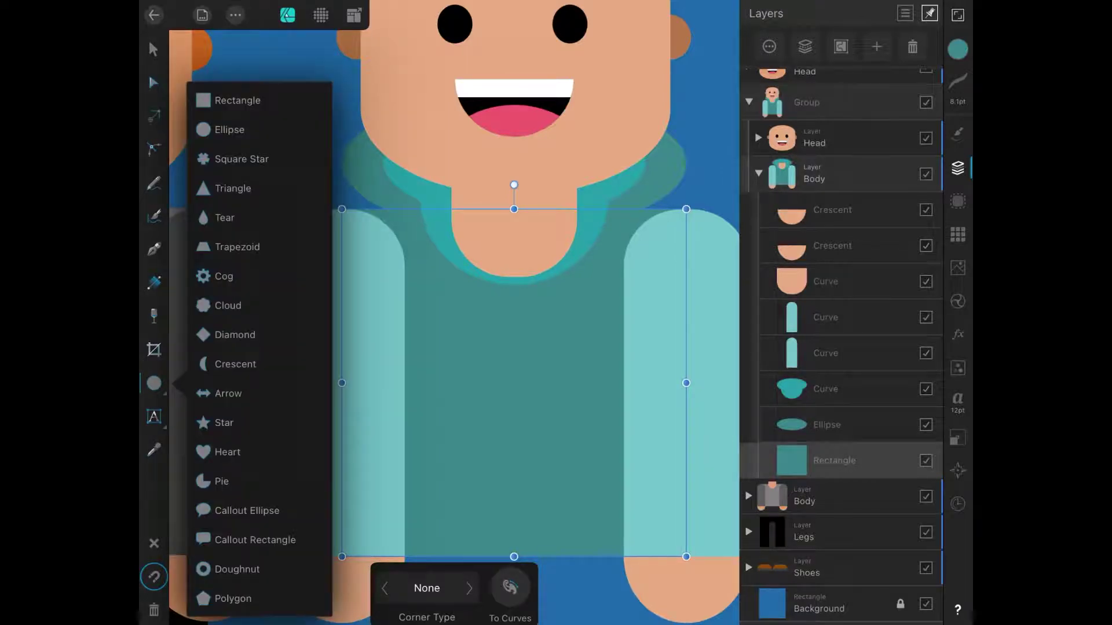
# - Draw an ellipse across the middle figure's neck and resize it to fit the collar
pyautogui.click(229, 130)
pyautogui.moveTo(363, 164); pyautogui.dragTo(623, 306)
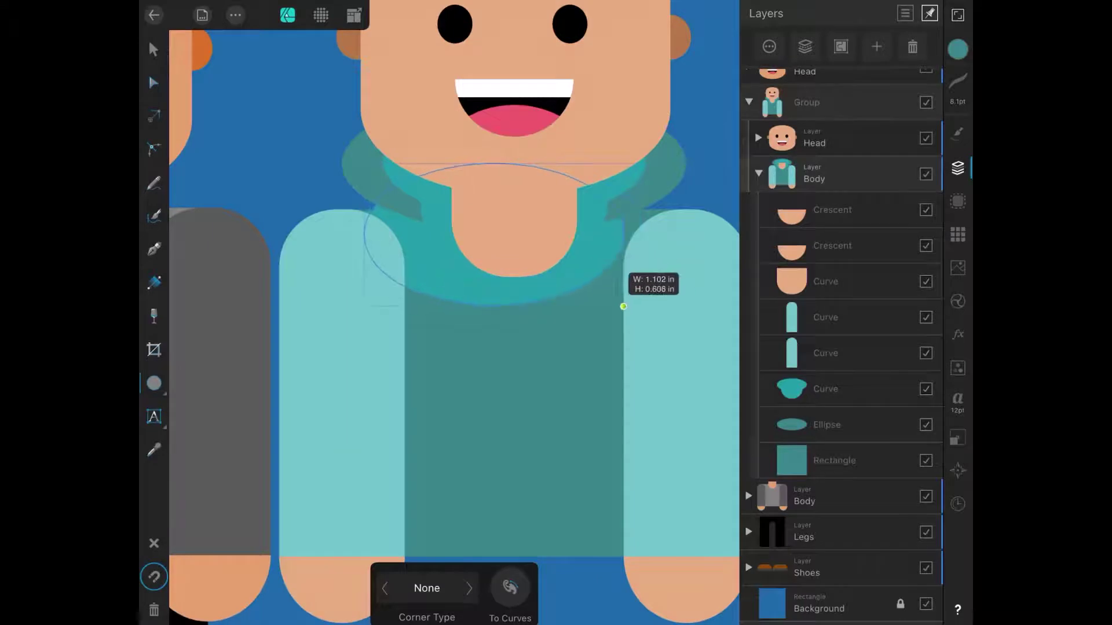
pyautogui.moveTo(364, 234); pyautogui.dragTo(416, 234)
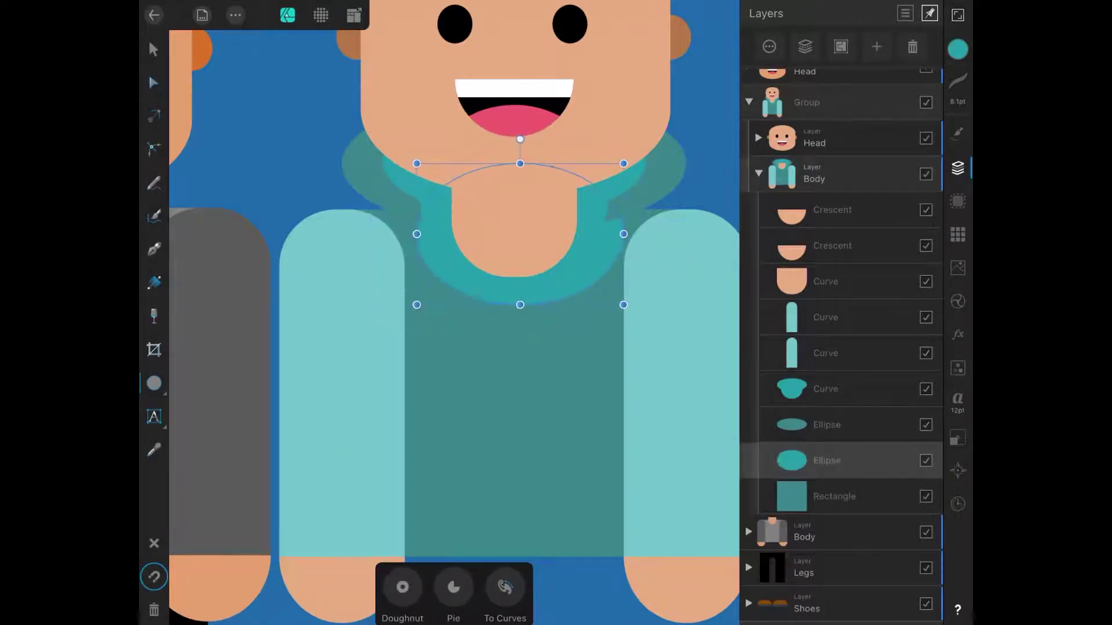
pyautogui.moveTo(623, 234); pyautogui.dragTo(609, 234)
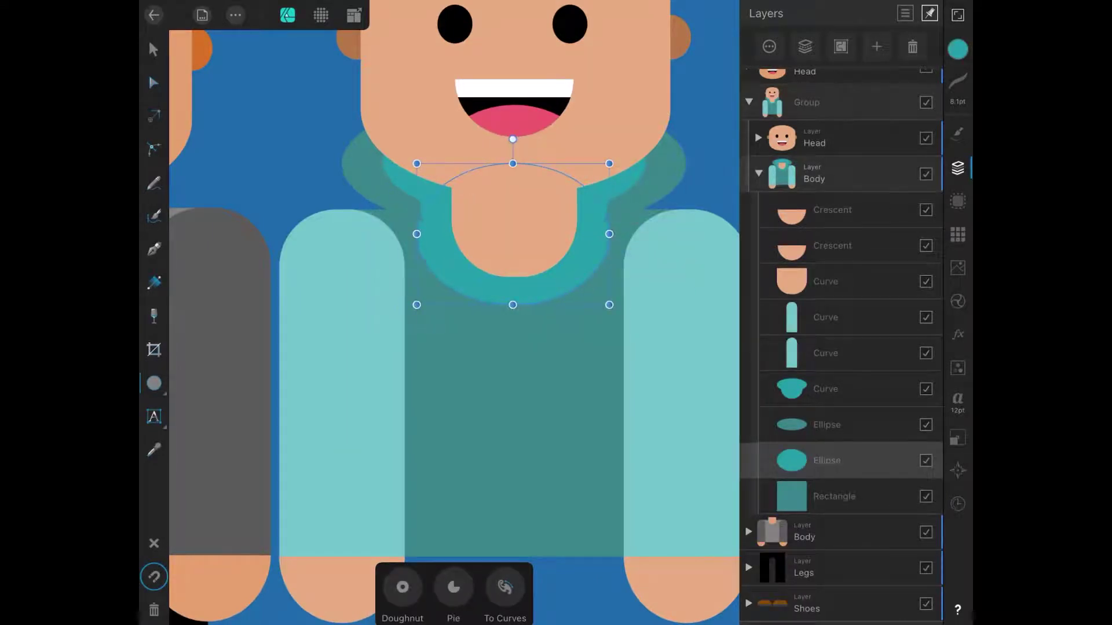
pyautogui.moveTo(417, 234); pyautogui.dragTo(418, 234)
pyautogui.moveTo(514, 163); pyautogui.dragTo(514, 124)
pyautogui.moveTo(417, 214); pyautogui.dragTo(357, 214)
pyautogui.moveTo(609, 214); pyautogui.dragTo(653, 214)
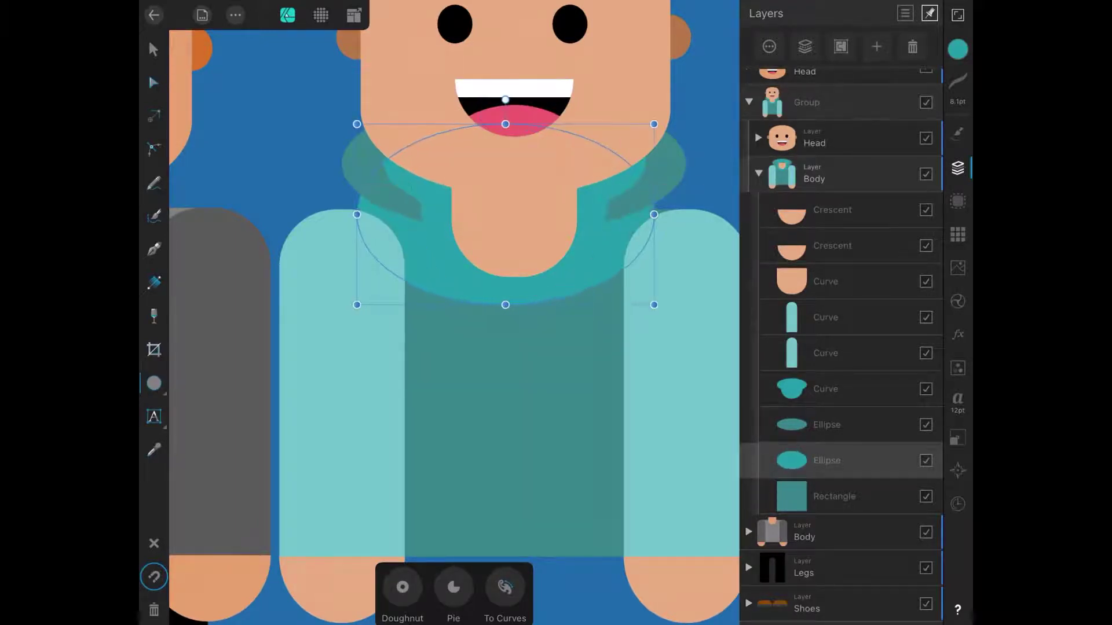
pyautogui.moveTo(506, 305); pyautogui.dragTo(506, 296)
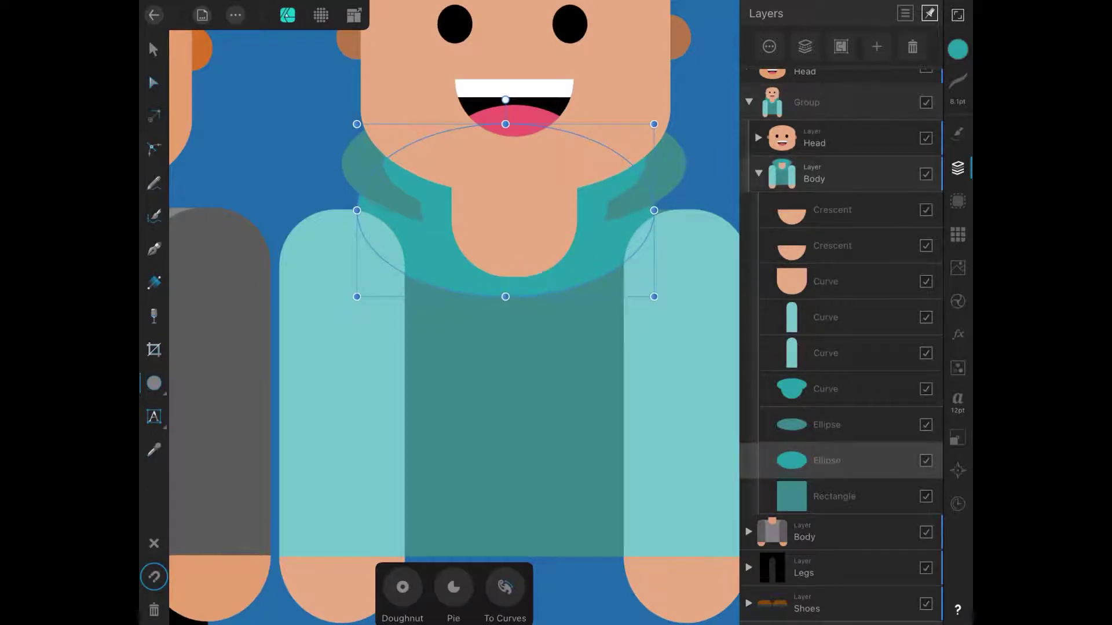
# - Fill the ellipse with teal sampled from the drawing, darkened to 27% luminance
pyautogui.click(153, 450)
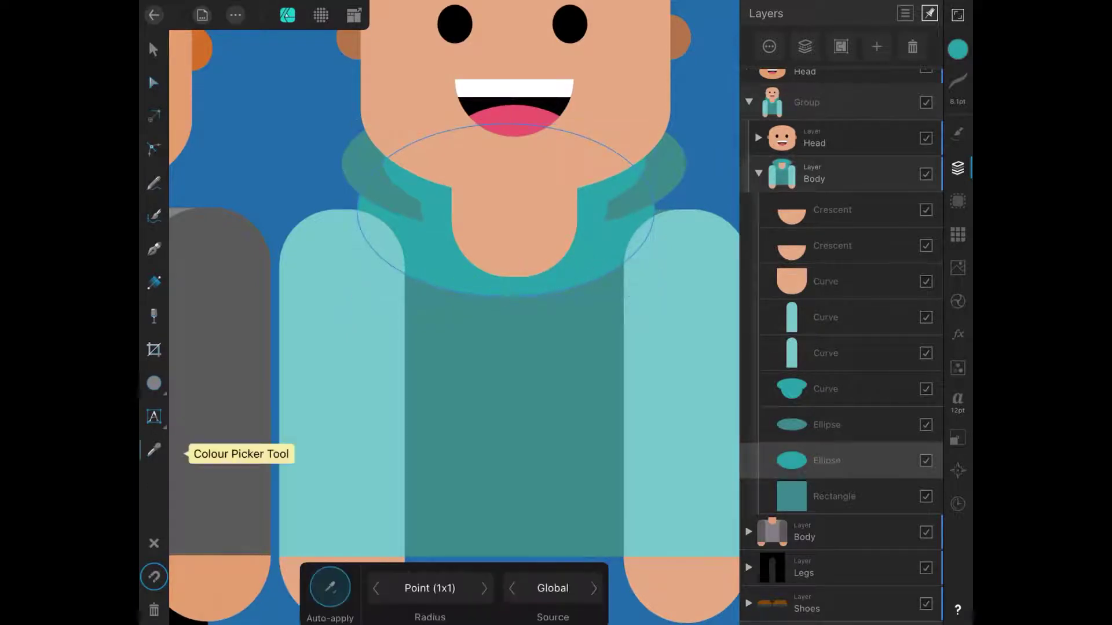
pyautogui.click(513, 405)
pyautogui.click(958, 48)
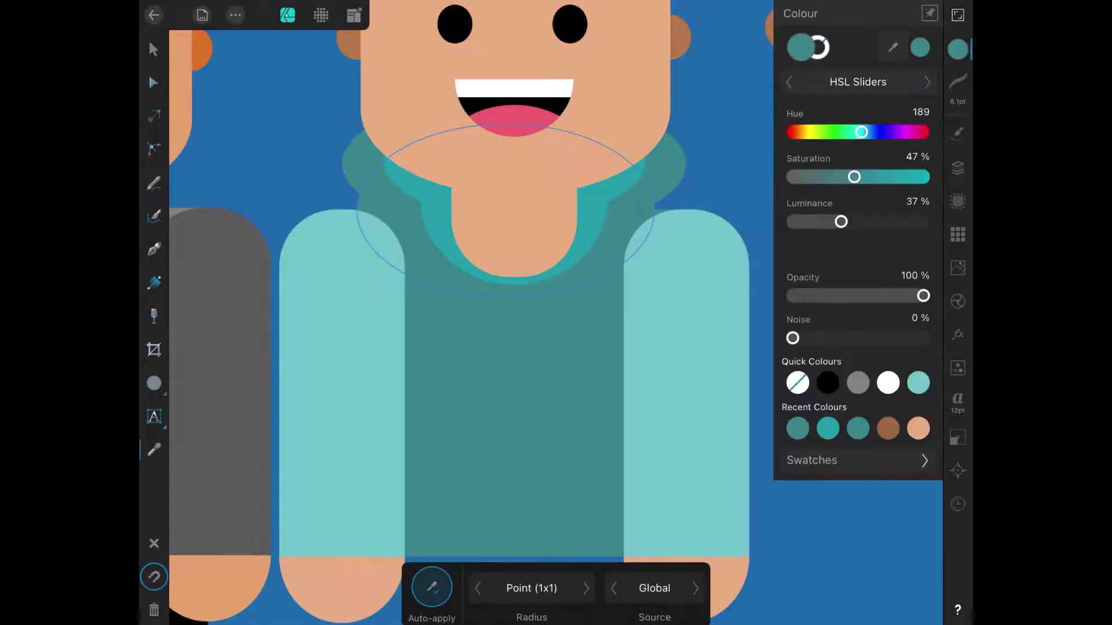
pyautogui.moveTo(840, 222); pyautogui.dragTo(827, 221)
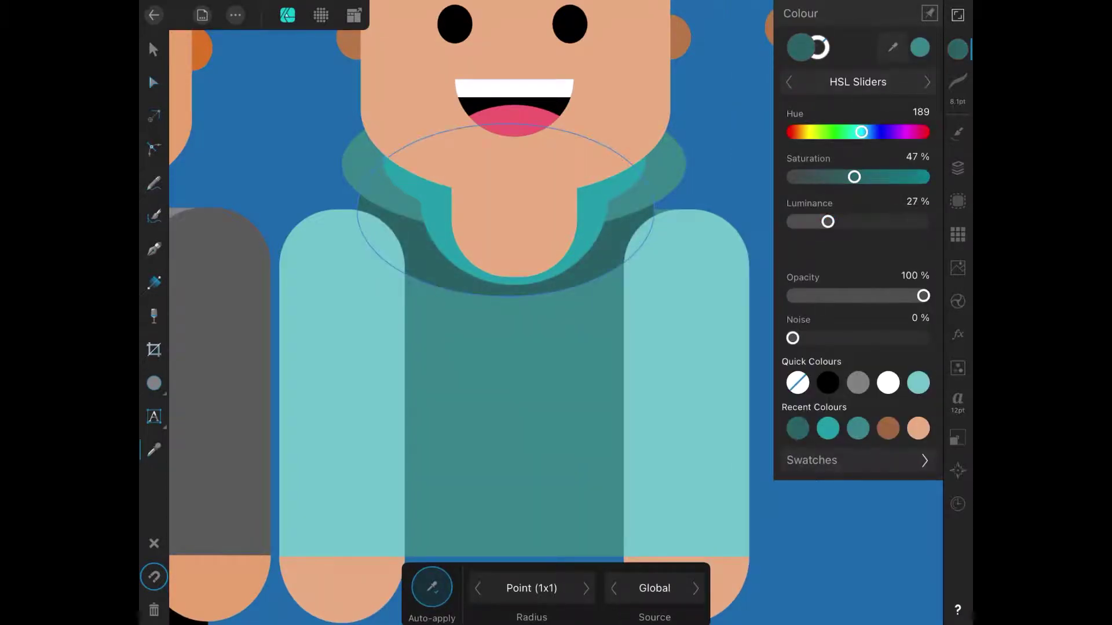
pyautogui.click(154, 49)
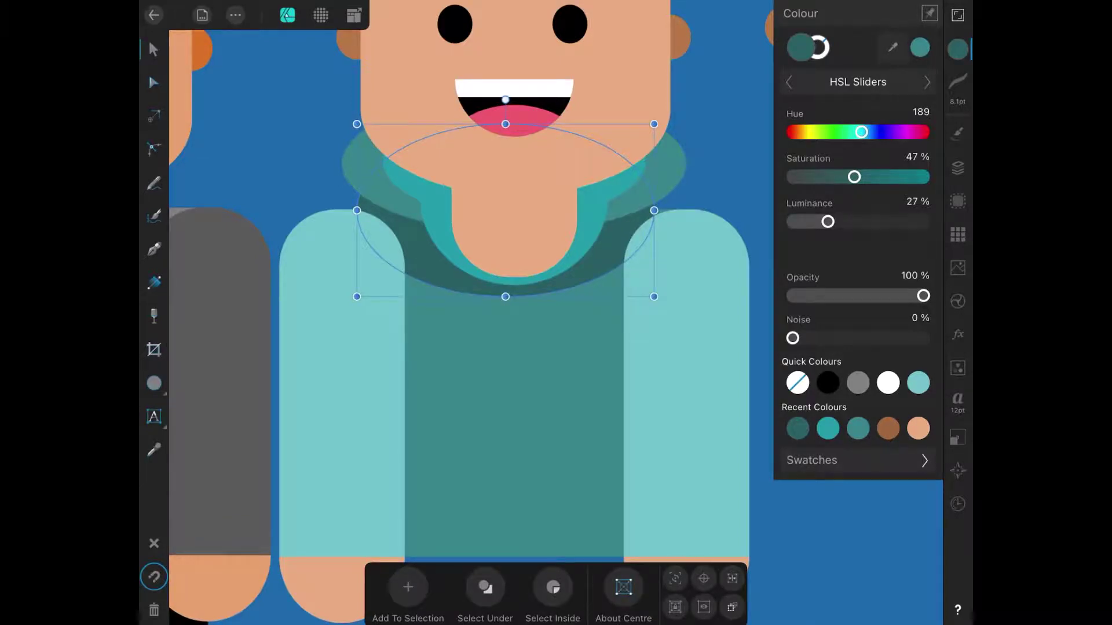
# - Convert the ellipse to curves and bend its right side into a collar shadow
pyautogui.click(235, 15)
pyautogui.click(466, 180)
pyautogui.click(153, 82)
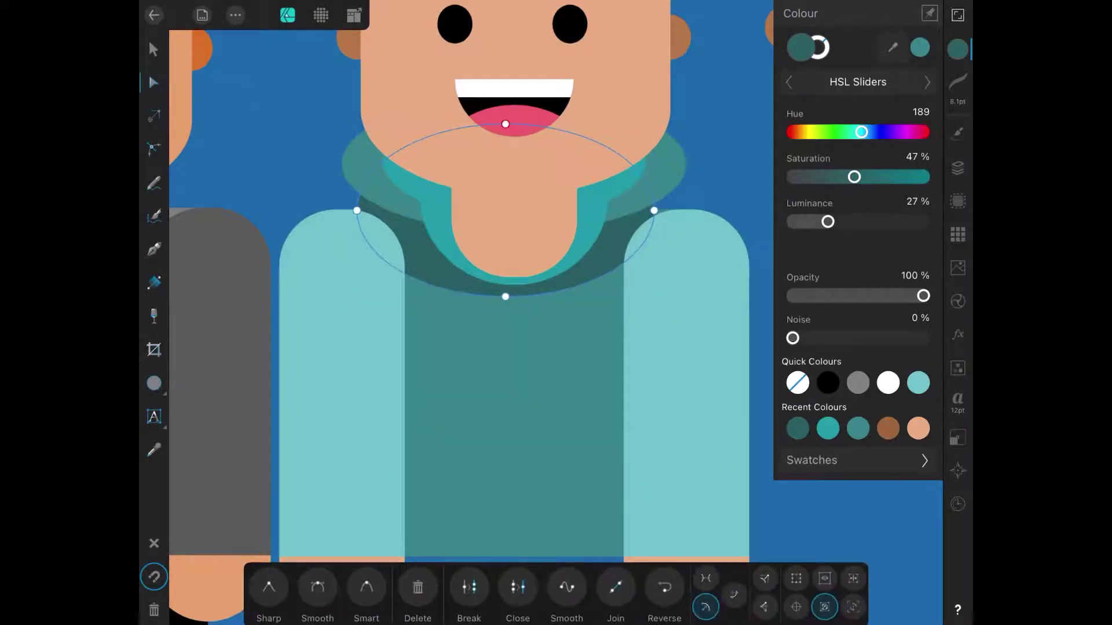
pyautogui.click(958, 49)
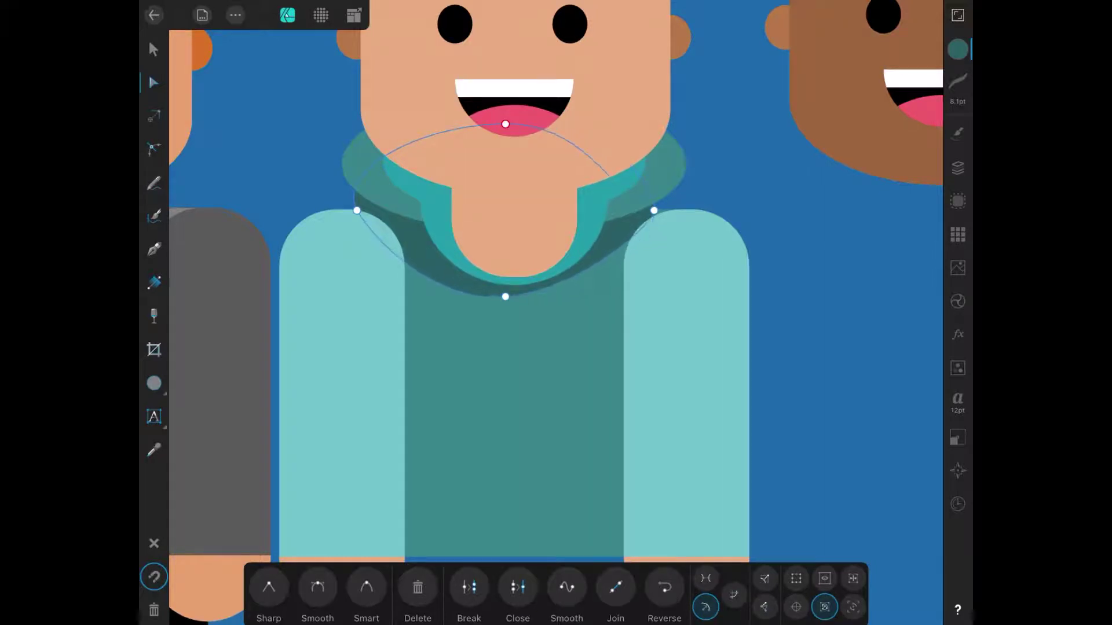
pyautogui.moveTo(632, 165); pyautogui.dragTo(608, 175)
pyautogui.moveTo(637, 231); pyautogui.dragTo(682, 194)
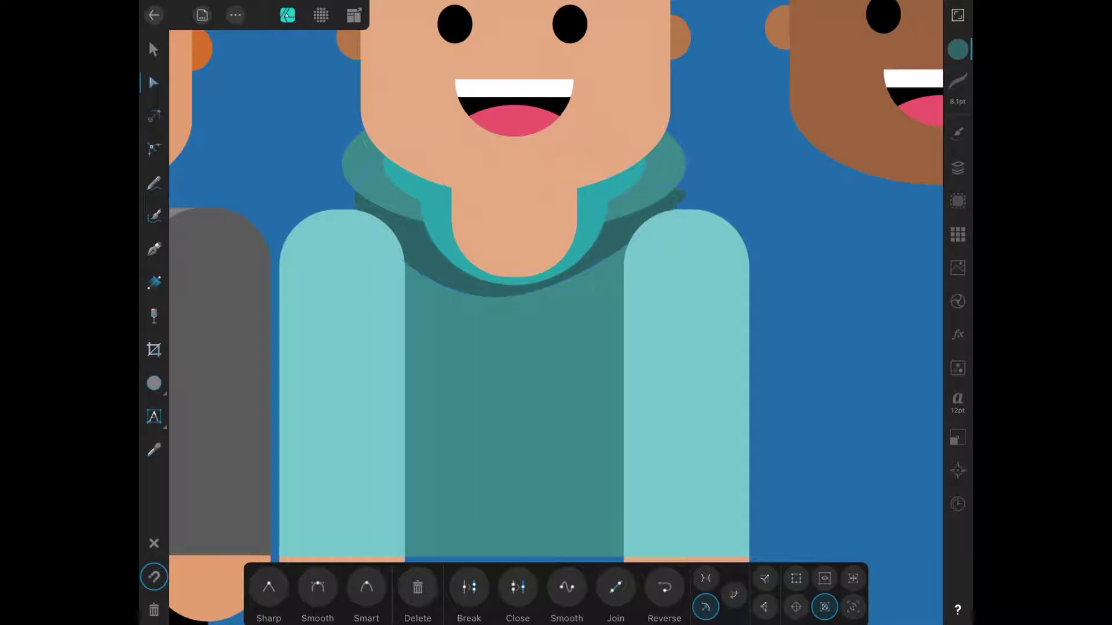
pyautogui.click(958, 168)
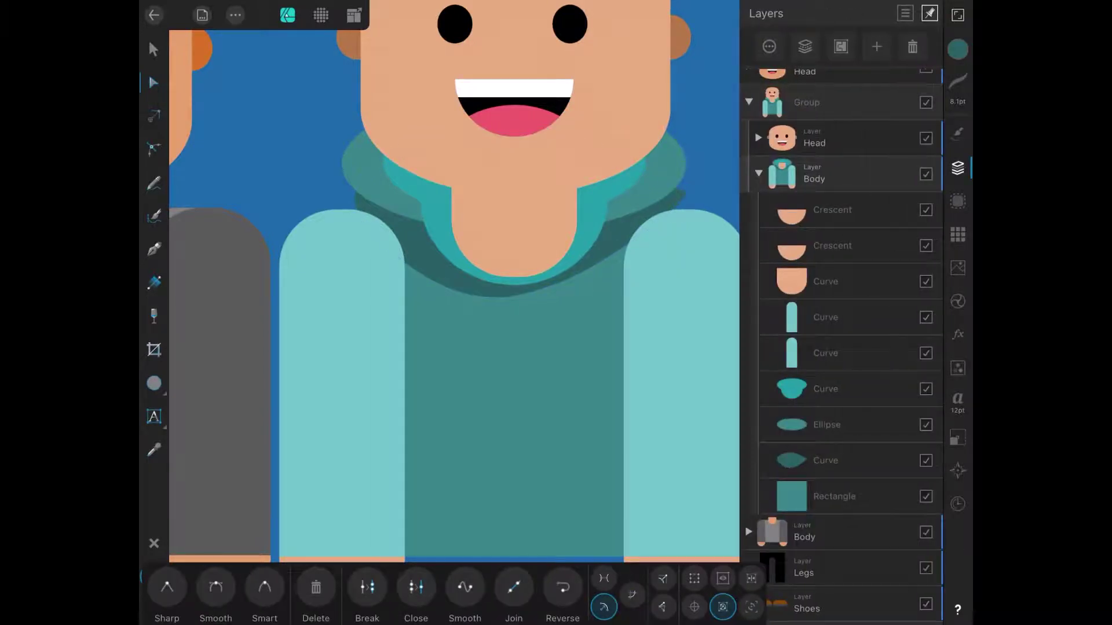
# - Nest the shadow Curve layer inside the torso Rectangle, then select the left figure's Legs layer
pyautogui.click(834, 461)
pyautogui.moveTo(801, 460); pyautogui.dragTo(834, 496)
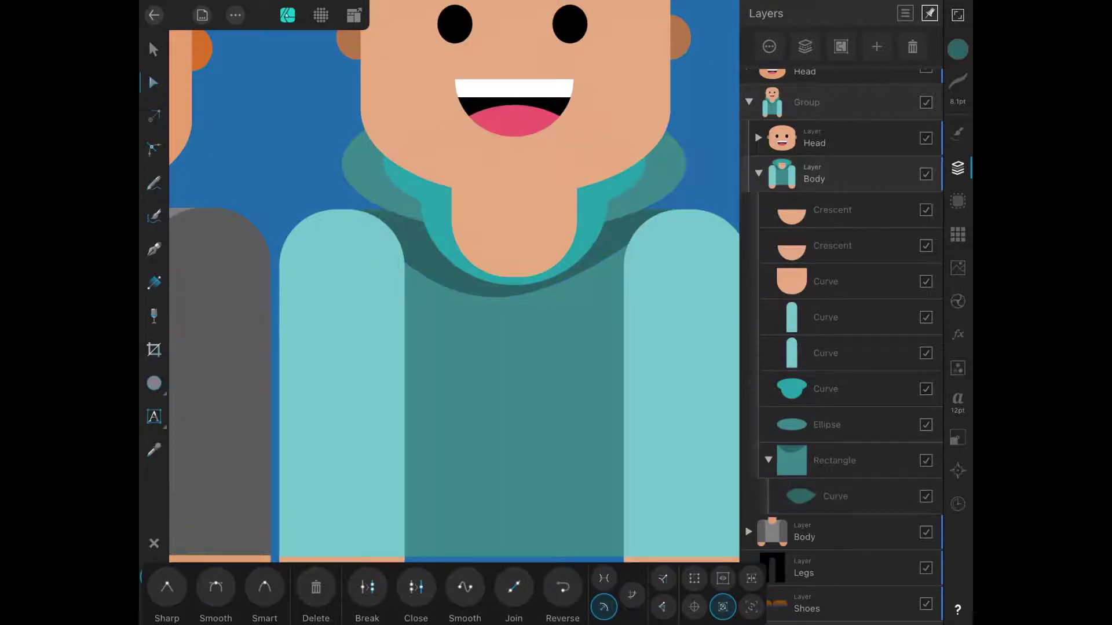
pyautogui.scroll(-5, 454, 289)
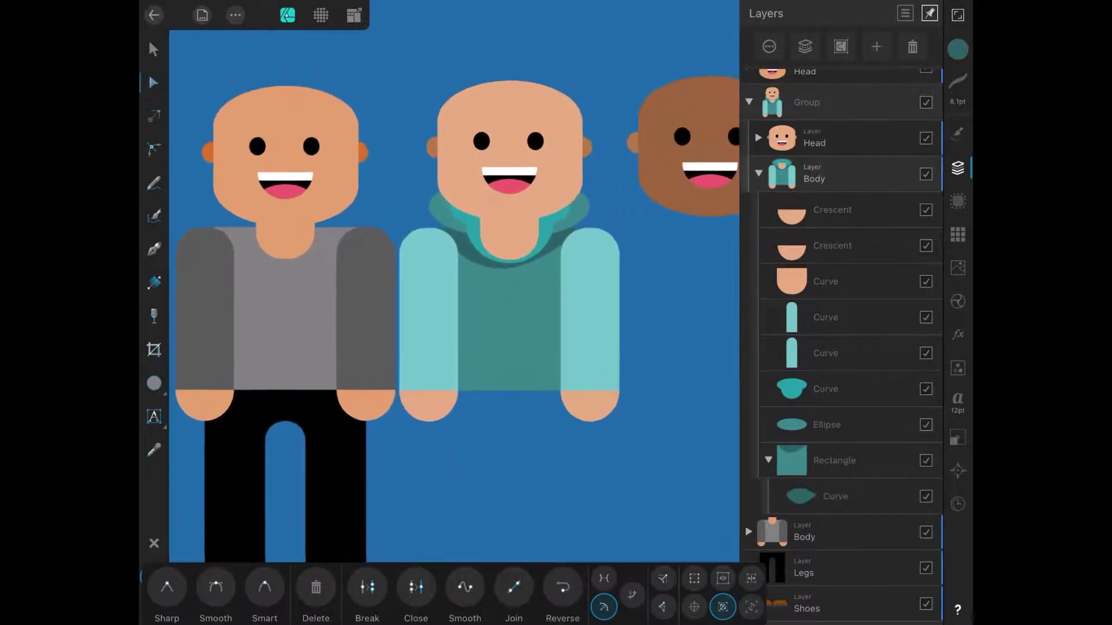
pyautogui.scroll(2, 615, 312)
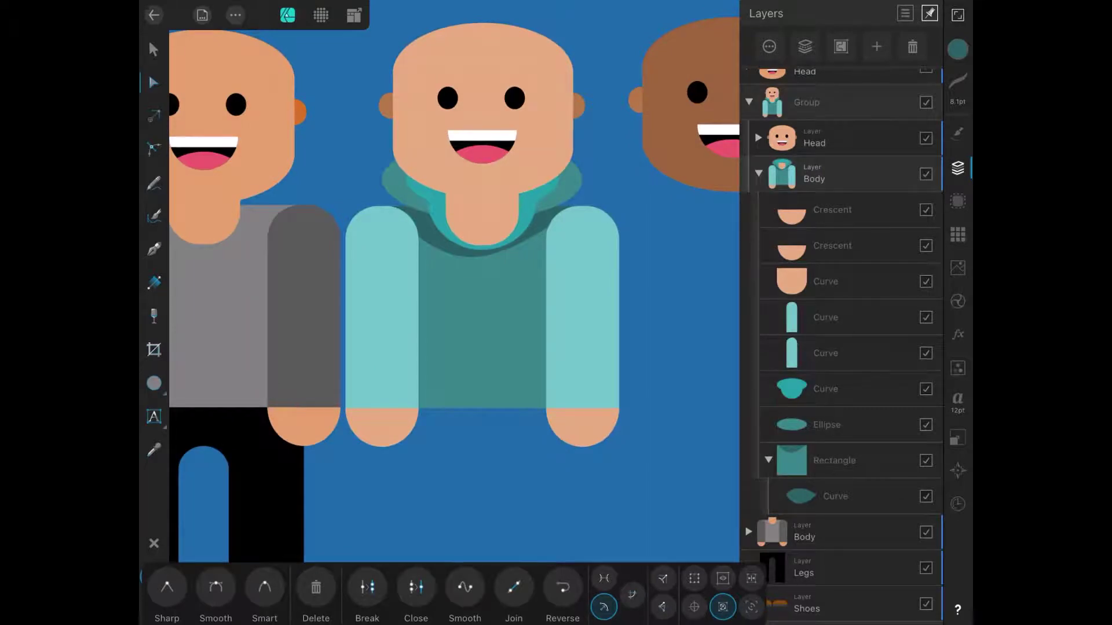
pyautogui.scroll(-2, 621, 187)
pyautogui.click(758, 173)
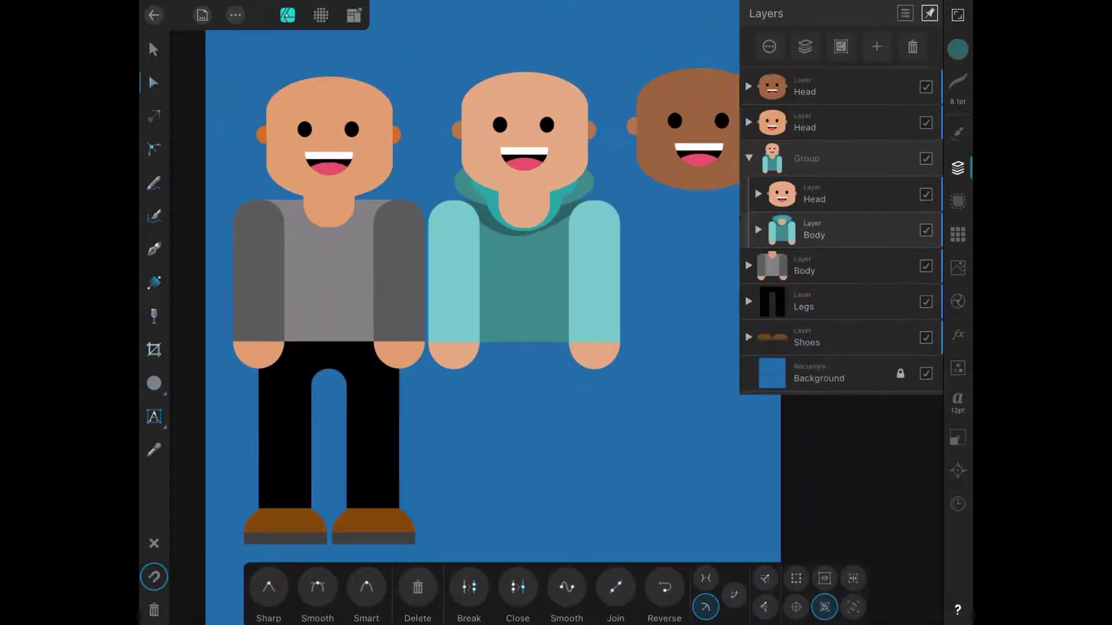
pyautogui.click(822, 302)
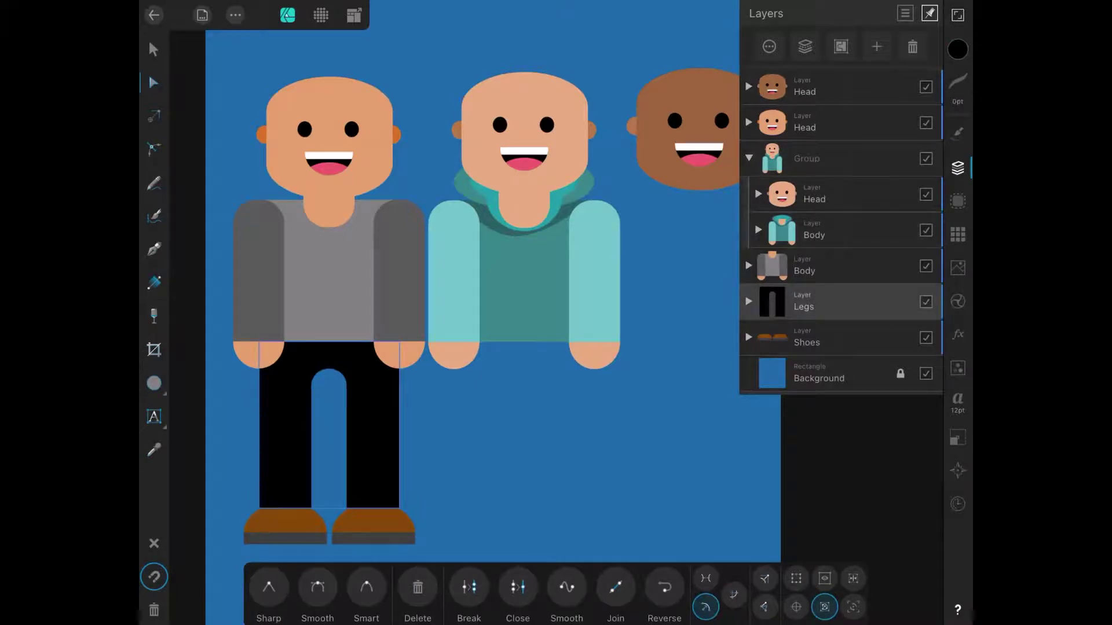
# - Duplicate the left figure's Legs into the middle figure's group and place them under its teal torso
pyautogui.click(235, 15)
pyautogui.click(286, 69)
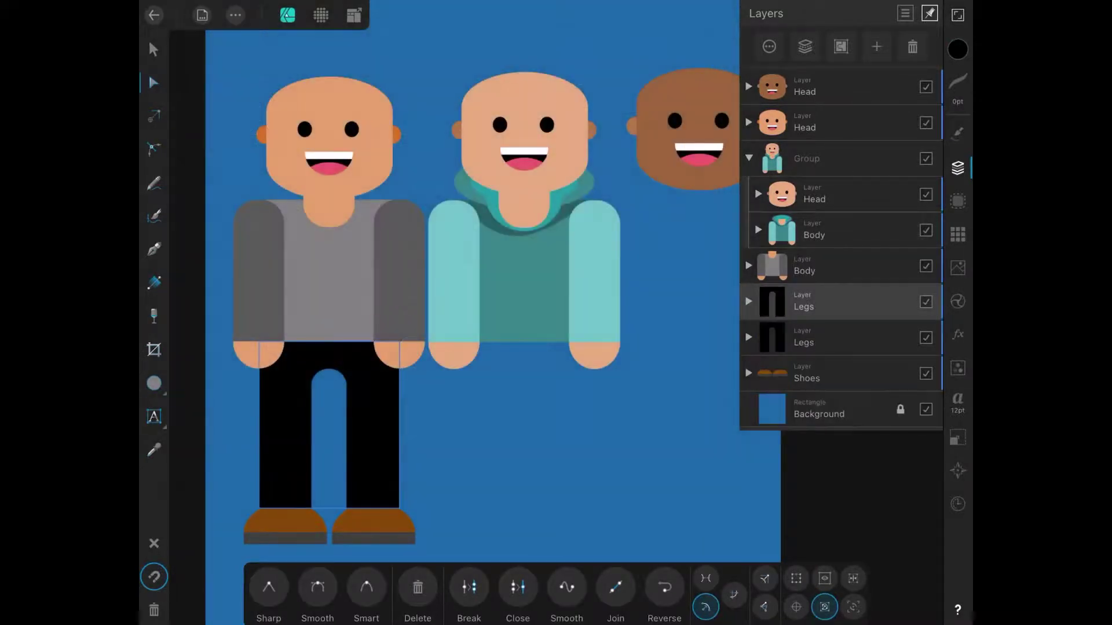
pyautogui.moveTo(804, 302)
pyautogui.mouseDown()
pyautogui.moveTo(811, 232)
pyautogui.moveTo(811, 243)
pyautogui.mouseUp()
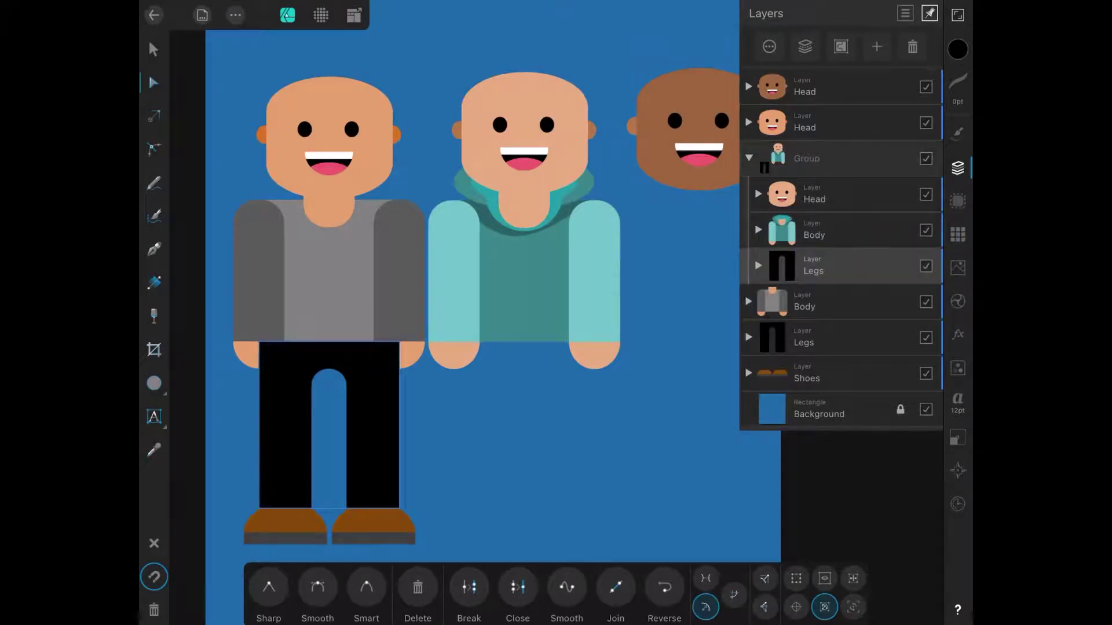
pyautogui.click(154, 50)
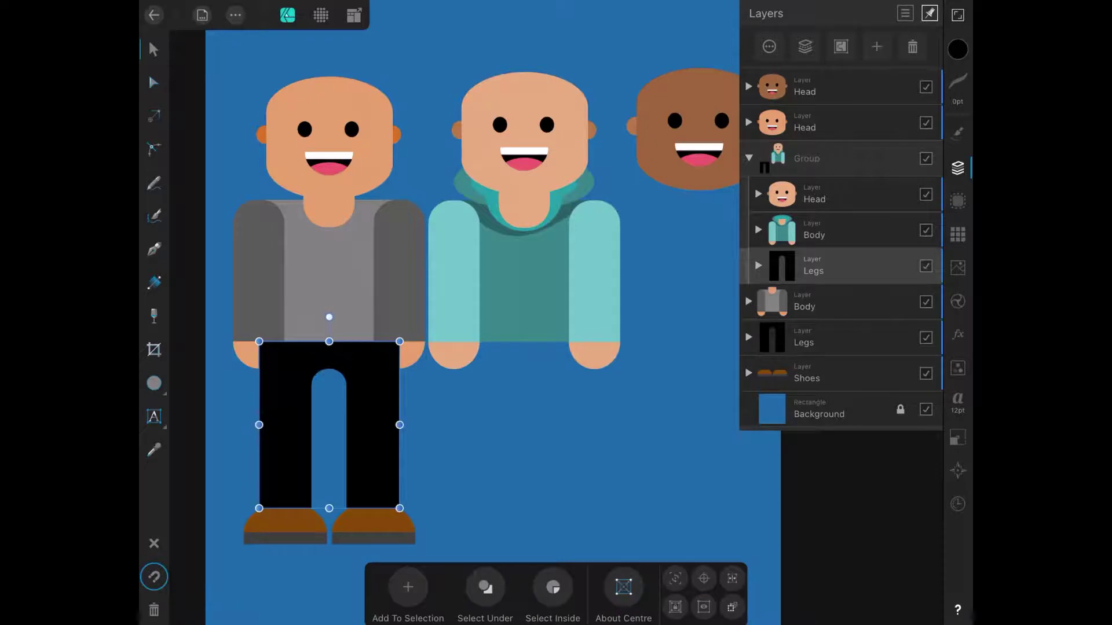
pyautogui.moveTo(289, 434); pyautogui.dragTo(485, 435)
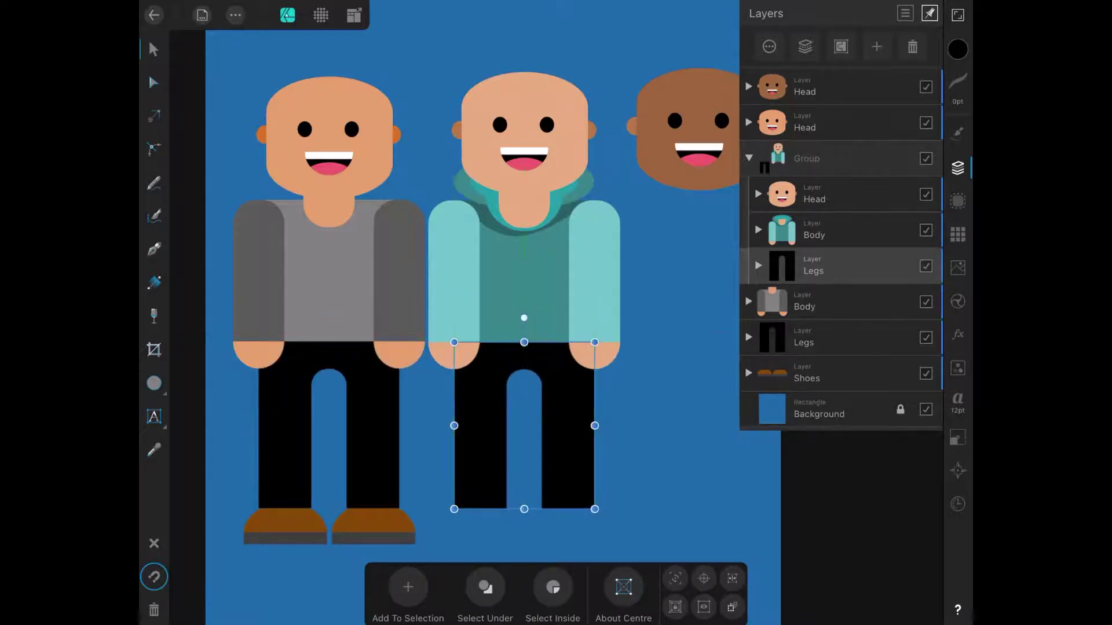
pyautogui.click(958, 49)
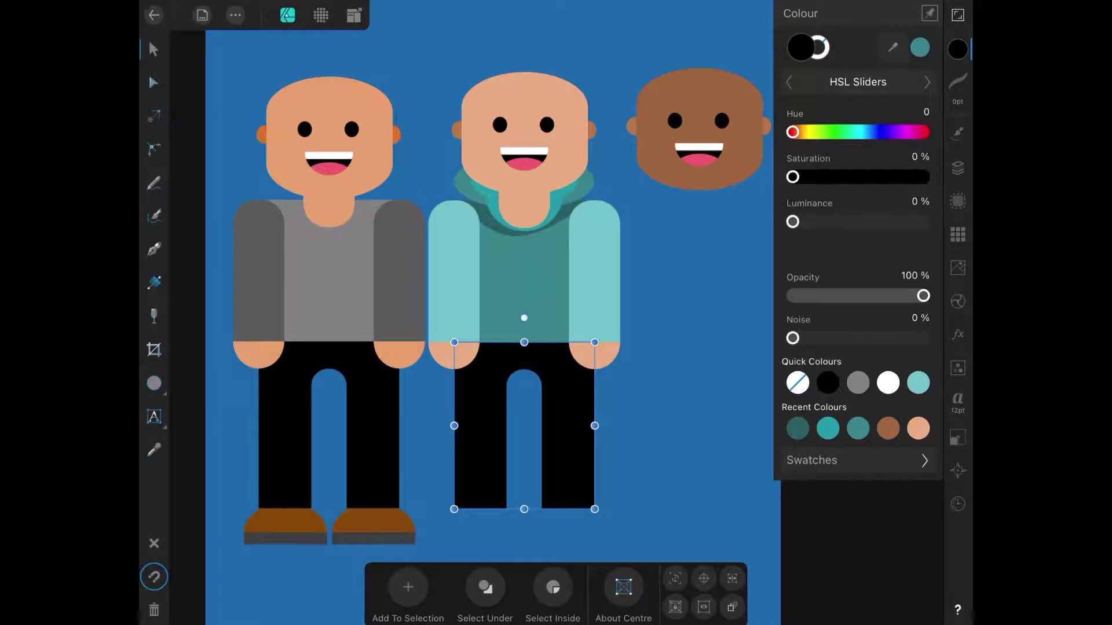
# - Select the middle figure's legs curve and try lighter and blue colours before reverting to black
pyautogui.moveTo(792, 132); pyautogui.dragTo(882, 132)
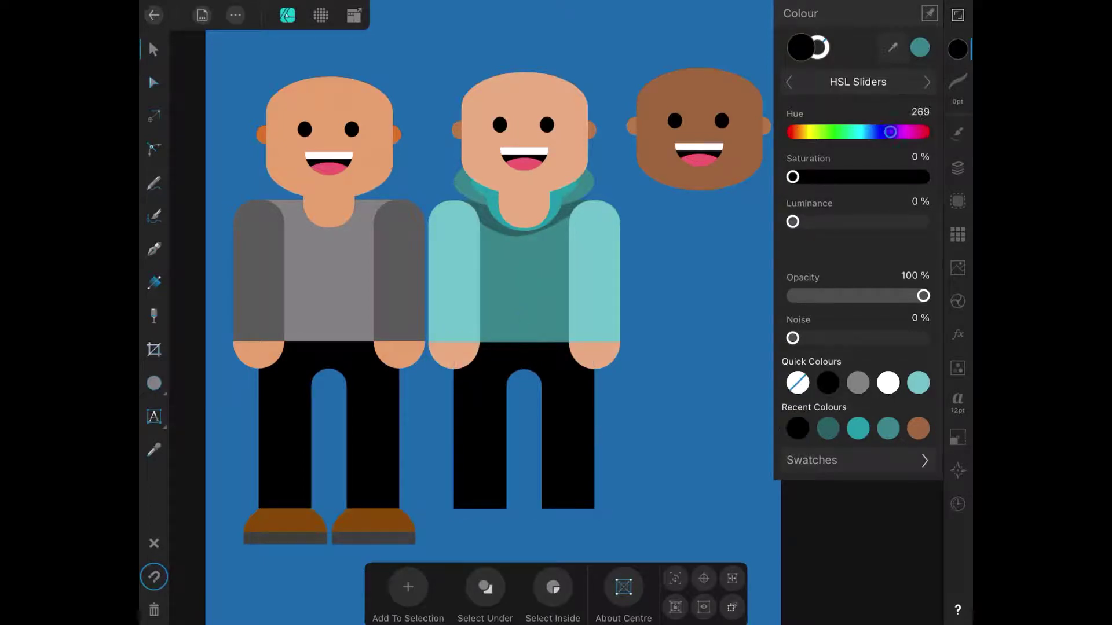
pyautogui.click(958, 168)
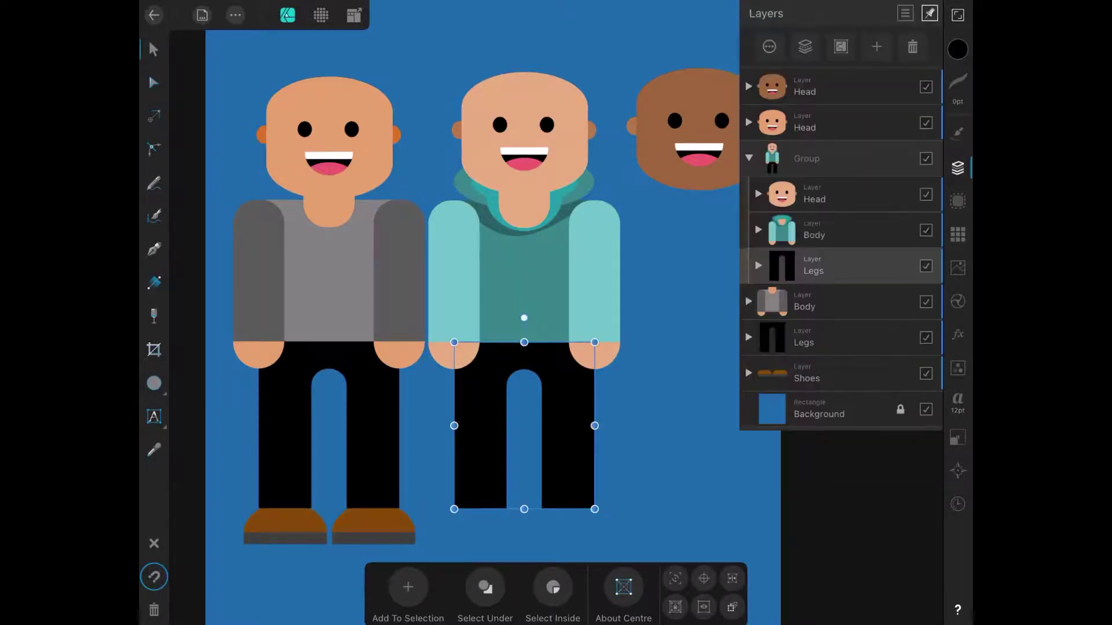
pyautogui.click(758, 266)
pyautogui.click(818, 301)
pyautogui.click(957, 49)
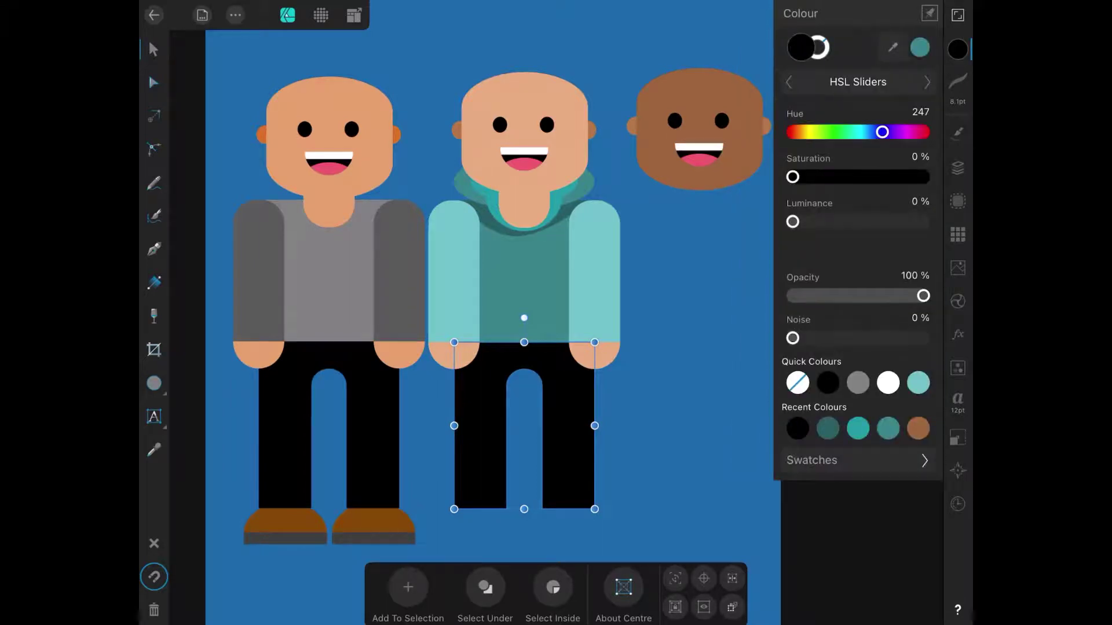
pyautogui.moveTo(793, 222); pyautogui.dragTo(875, 222)
pyautogui.moveTo(793, 176); pyautogui.dragTo(890, 176)
pyautogui.moveTo(882, 132)
pyautogui.mouseDown()
pyautogui.moveTo(853, 132)
pyautogui.moveTo(867, 132)
pyautogui.mouseUp()
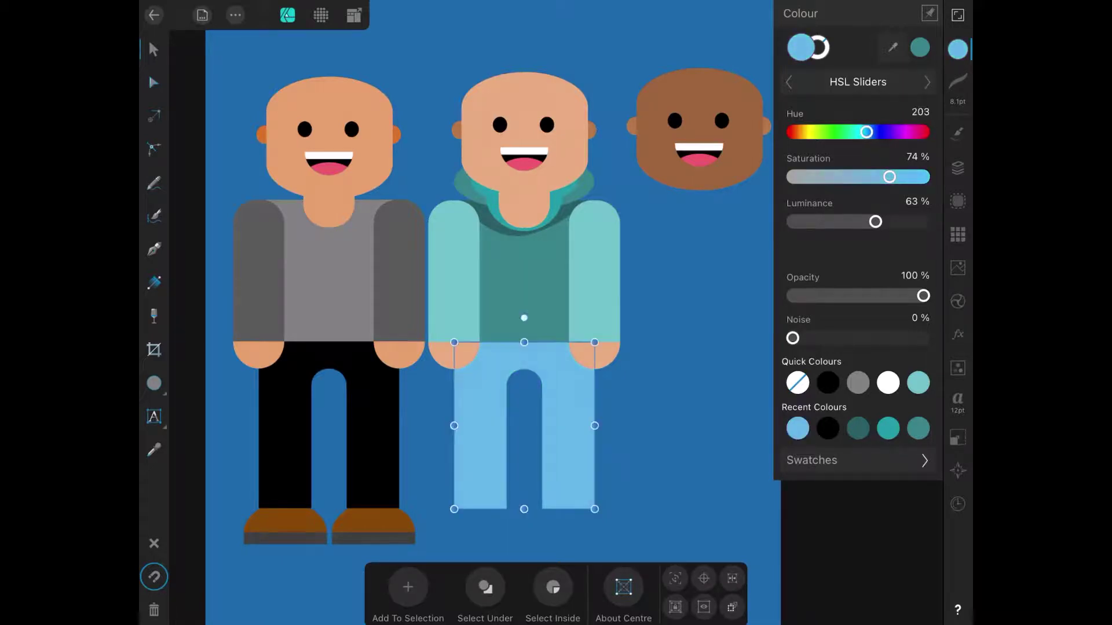
pyautogui.click(827, 383)
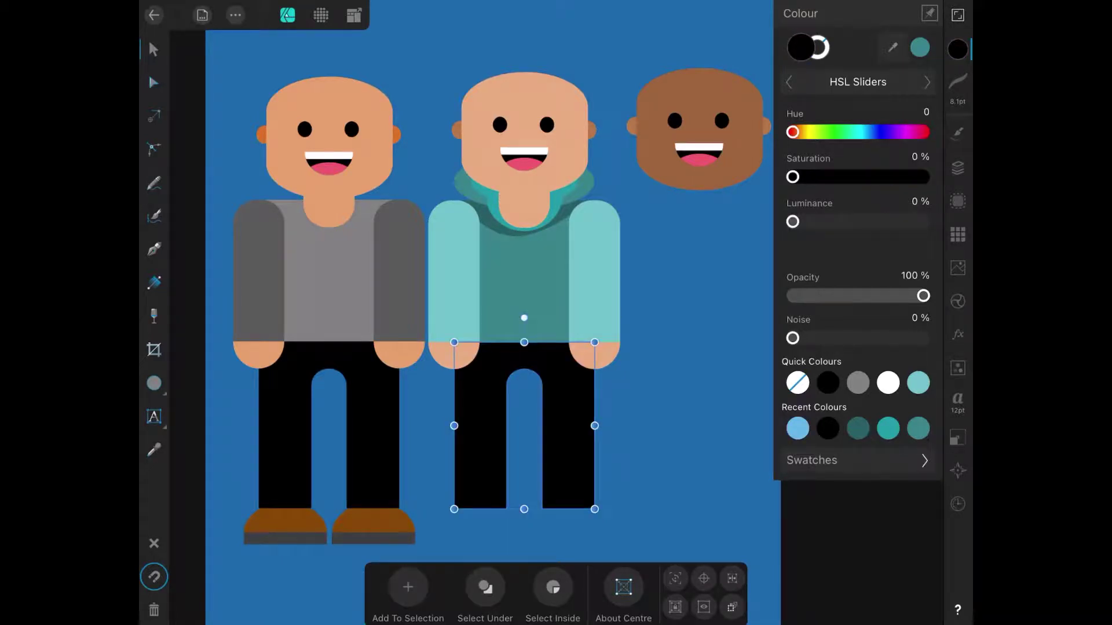
# - Set the legs to orange: hue 27, saturation 71%, luminance 52%
pyautogui.click(857, 461)
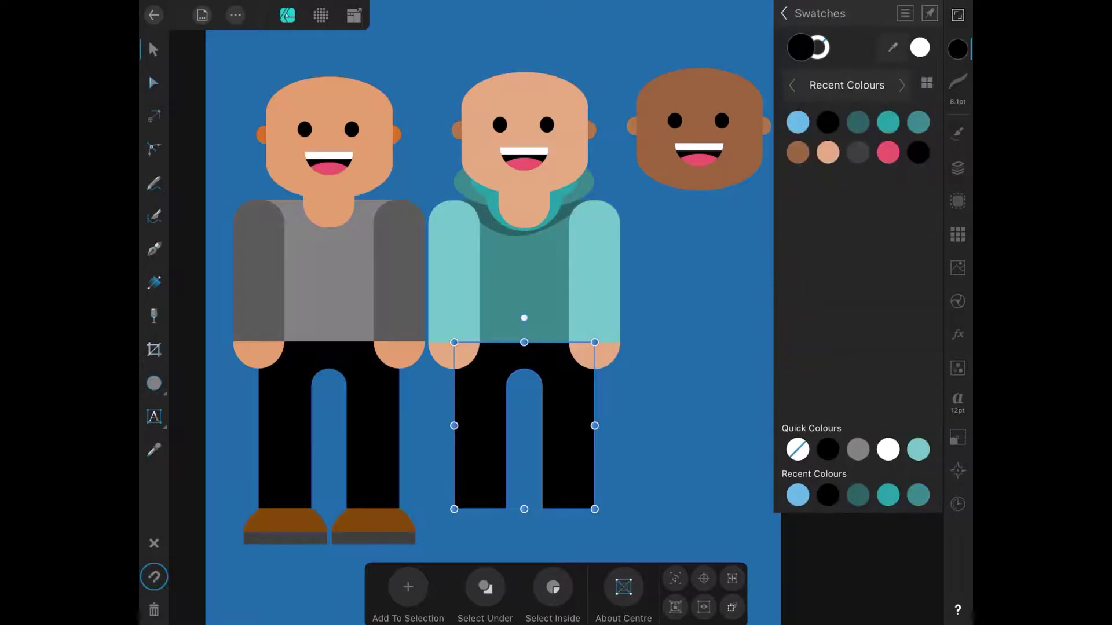
pyautogui.click(785, 13)
pyautogui.moveTo(793, 221); pyautogui.dragTo(861, 222)
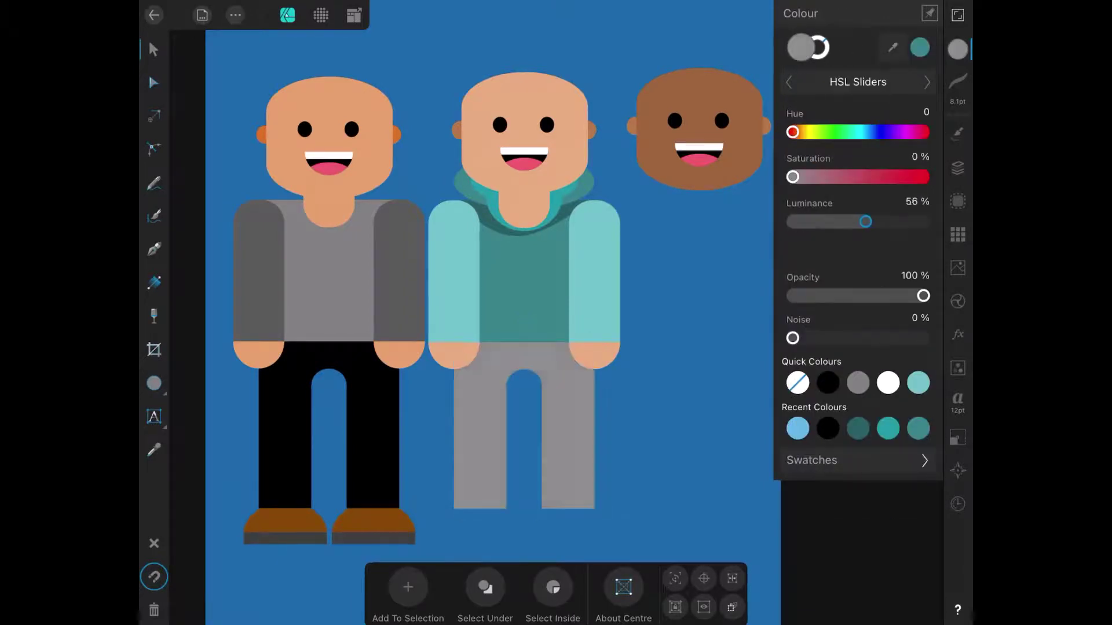
pyautogui.moveTo(792, 177); pyautogui.dragTo(856, 176)
pyautogui.moveTo(793, 132)
pyautogui.mouseDown()
pyautogui.moveTo(881, 132)
pyautogui.moveTo(802, 132)
pyautogui.mouseUp()
pyautogui.moveTo(855, 176); pyautogui.dragTo(885, 176)
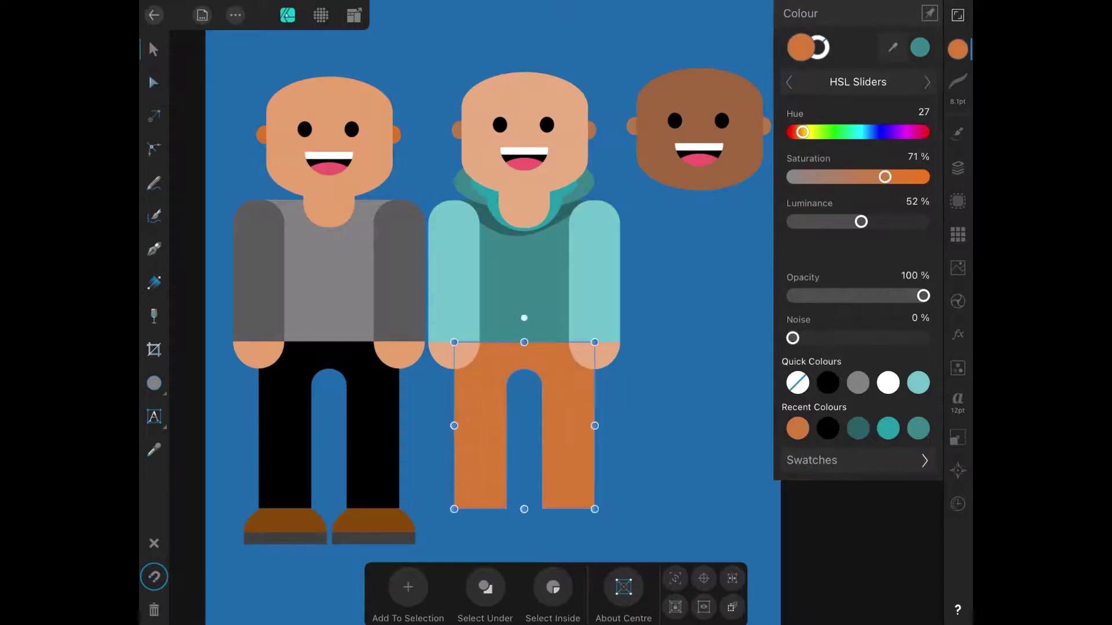
pyautogui.click(958, 167)
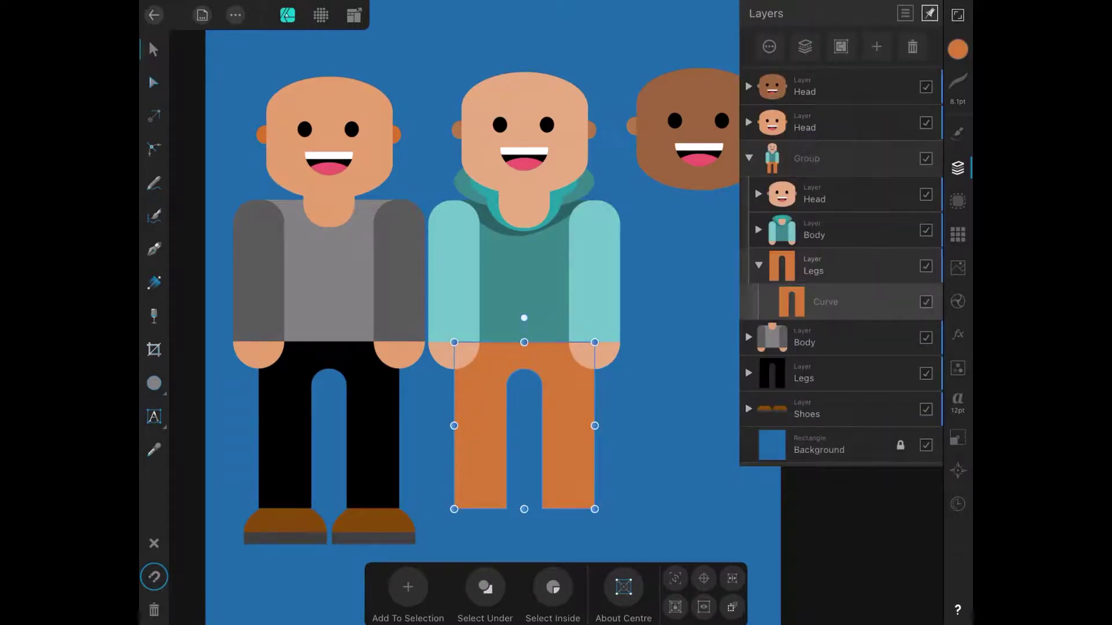
pyautogui.click(807, 414)
# - Duplicate the shoes under the orange legs and order them below Legs in the middle figure's group
pyautogui.click(235, 15)
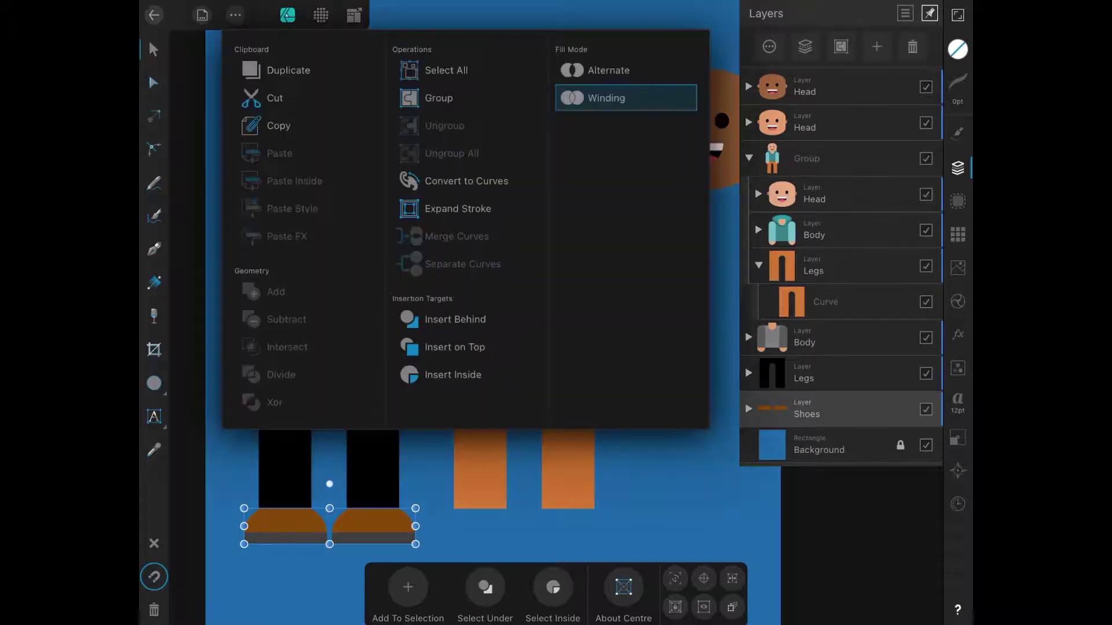
pyautogui.click(272, 67)
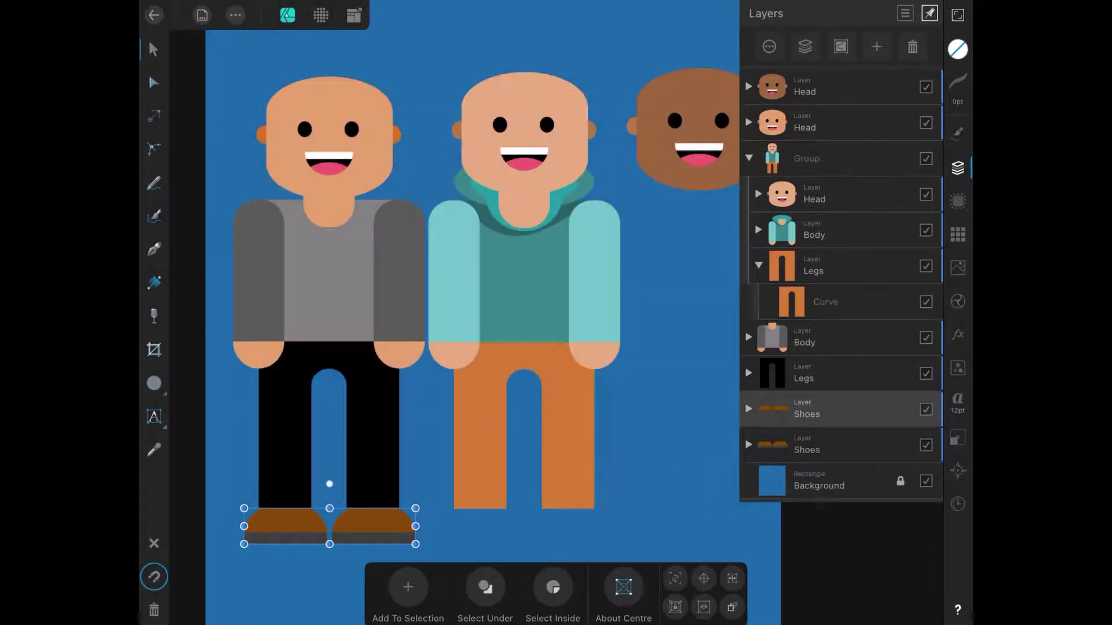
pyautogui.moveTo(329, 526); pyautogui.dragTo(524, 526)
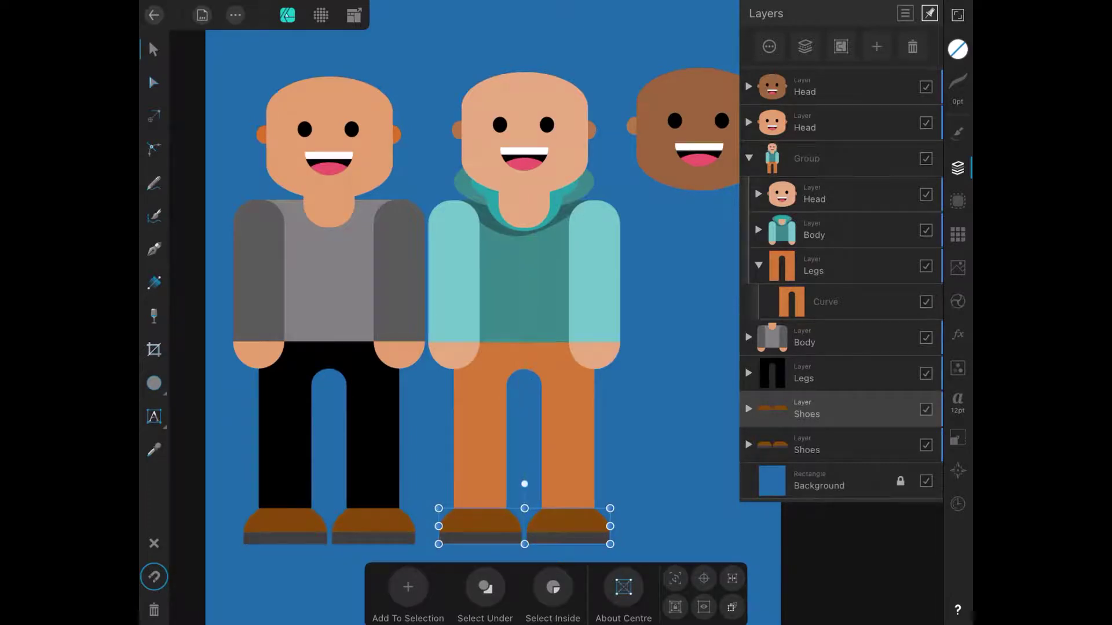
pyautogui.moveTo(807, 409)
pyautogui.mouseDown()
pyautogui.moveTo(810, 272)
pyautogui.moveTo(822, 324)
pyautogui.mouseUp()
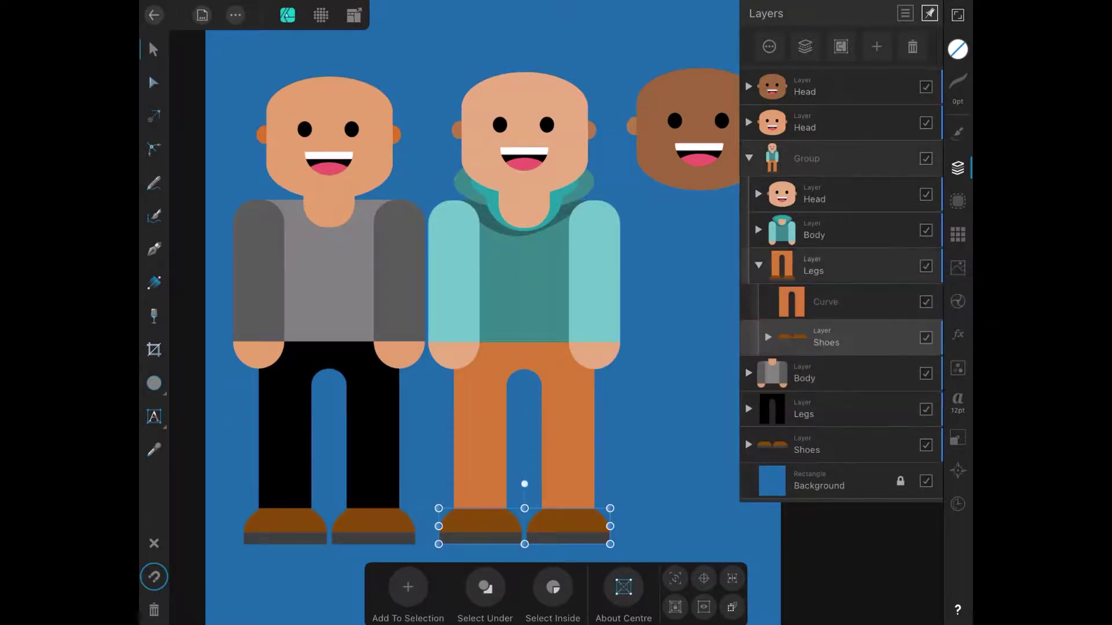
pyautogui.click(758, 265)
pyautogui.click(758, 265)
pyautogui.moveTo(826, 337); pyautogui.dragTo(816, 266)
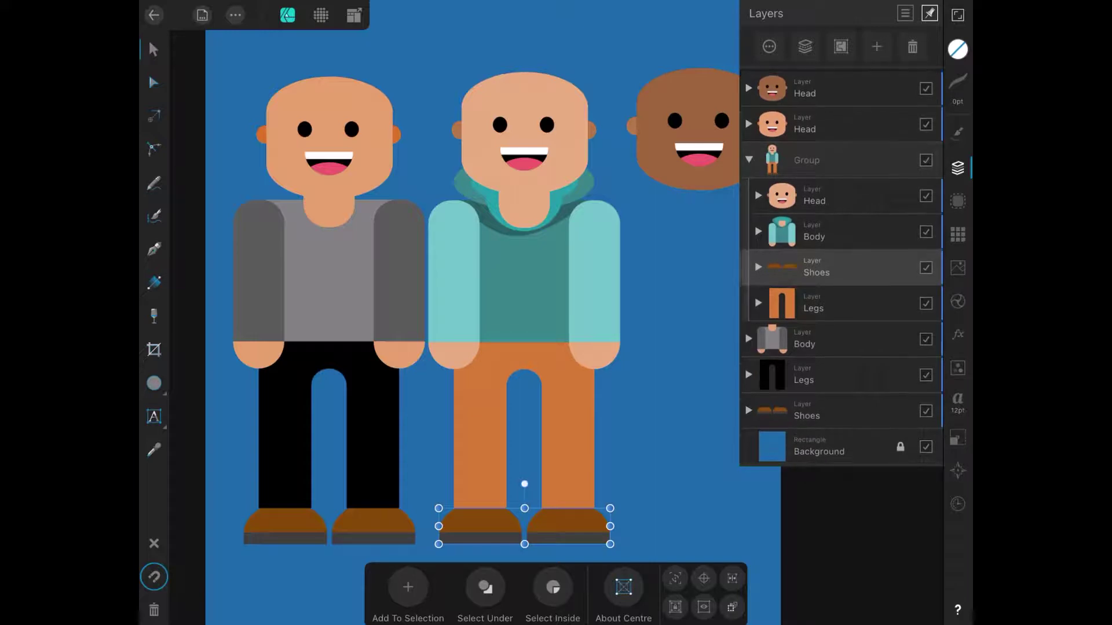
pyautogui.click(822, 301)
pyautogui.moveTo(822, 301); pyautogui.dragTo(817, 265)
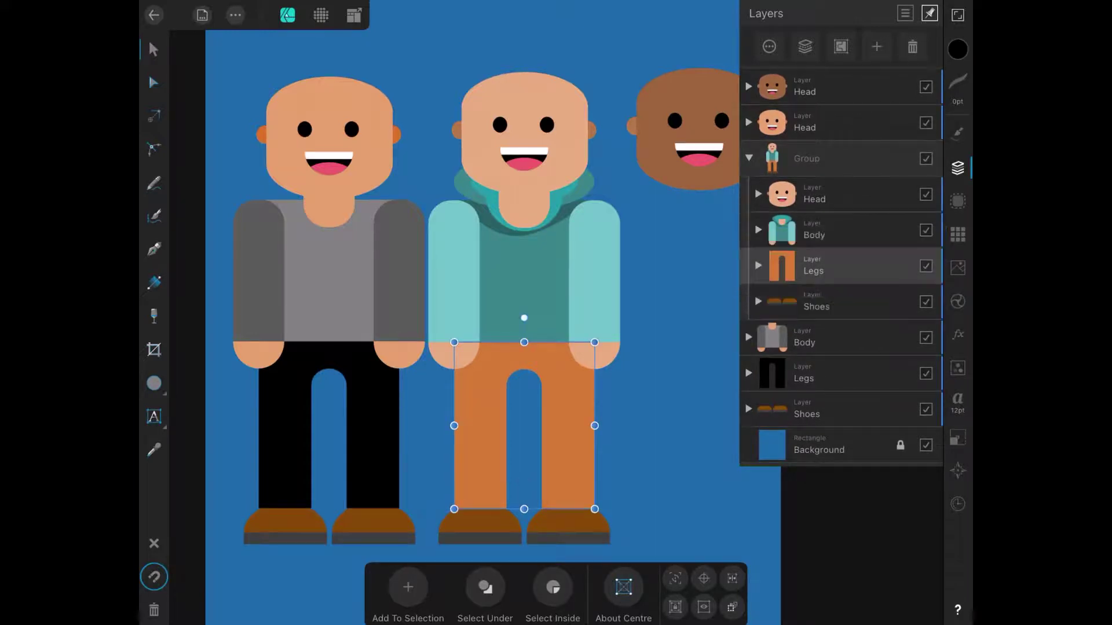
# - Collapse the middle figure's group and select the left figure's Body, Legs and Shoes layers in turn
pyautogui.click(748, 158)
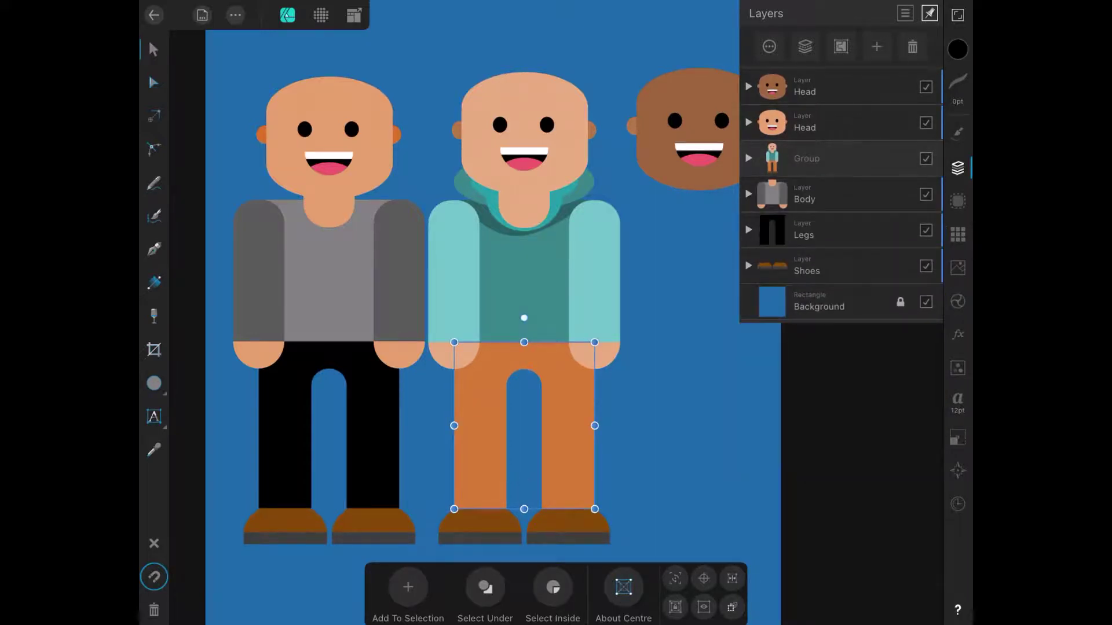
pyautogui.click(749, 194)
pyautogui.click(822, 194)
pyautogui.click(748, 194)
pyautogui.click(822, 230)
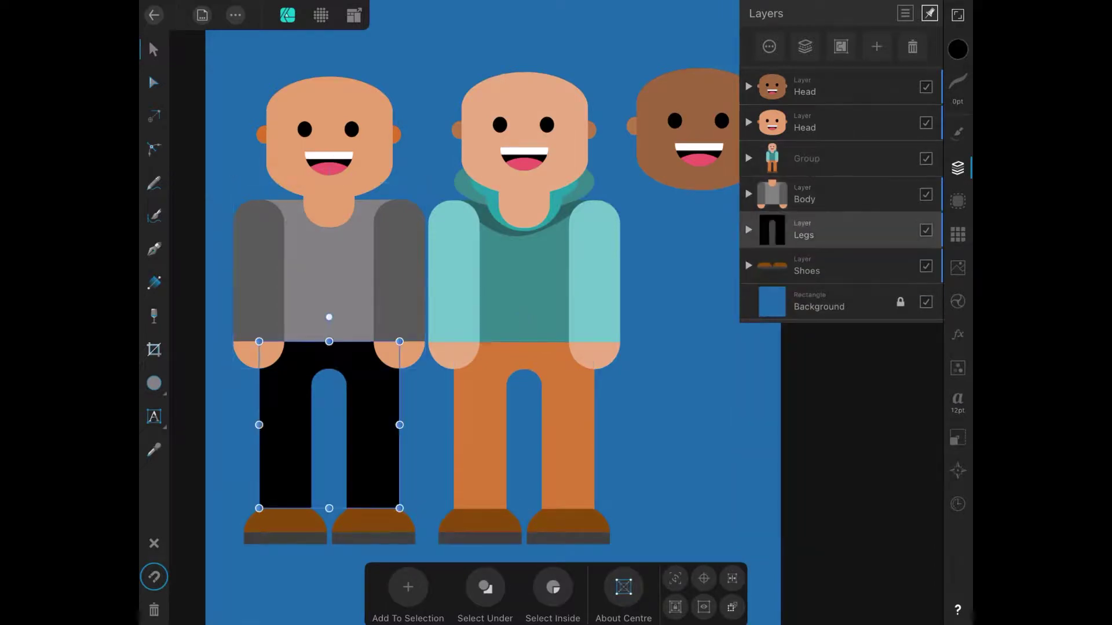
pyautogui.click(822, 266)
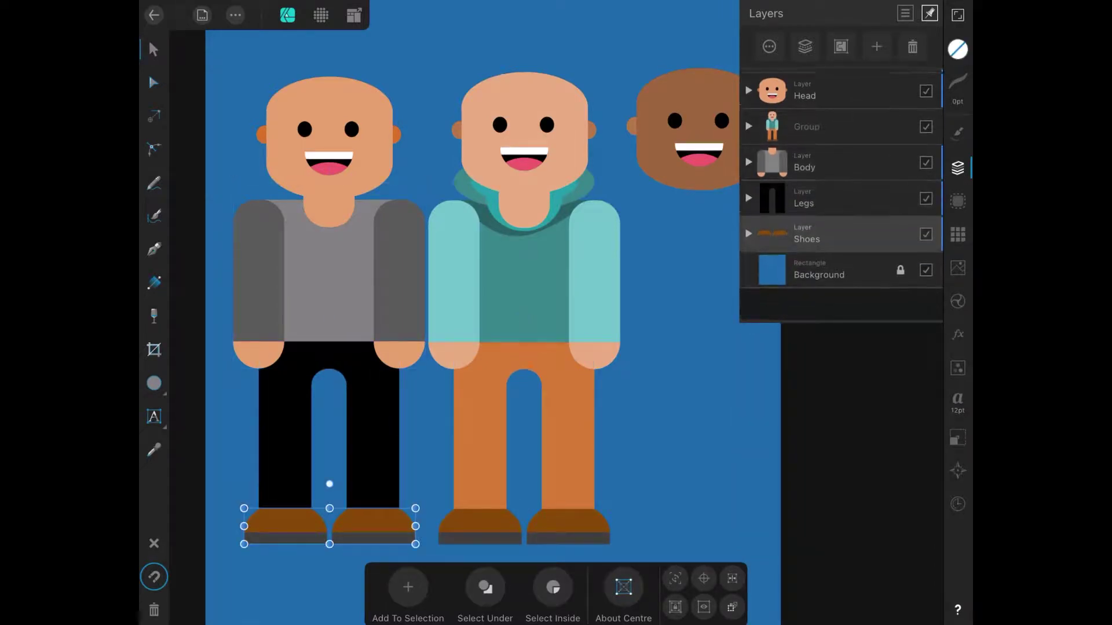
# - Group the left figure's Head, Body, Legs and Shoes layers into one group
pyautogui.click(822, 122)
pyautogui.moveTo(753, 194); pyautogui.dragTo(868, 194)
pyautogui.moveTo(753, 229); pyautogui.dragTo(868, 230)
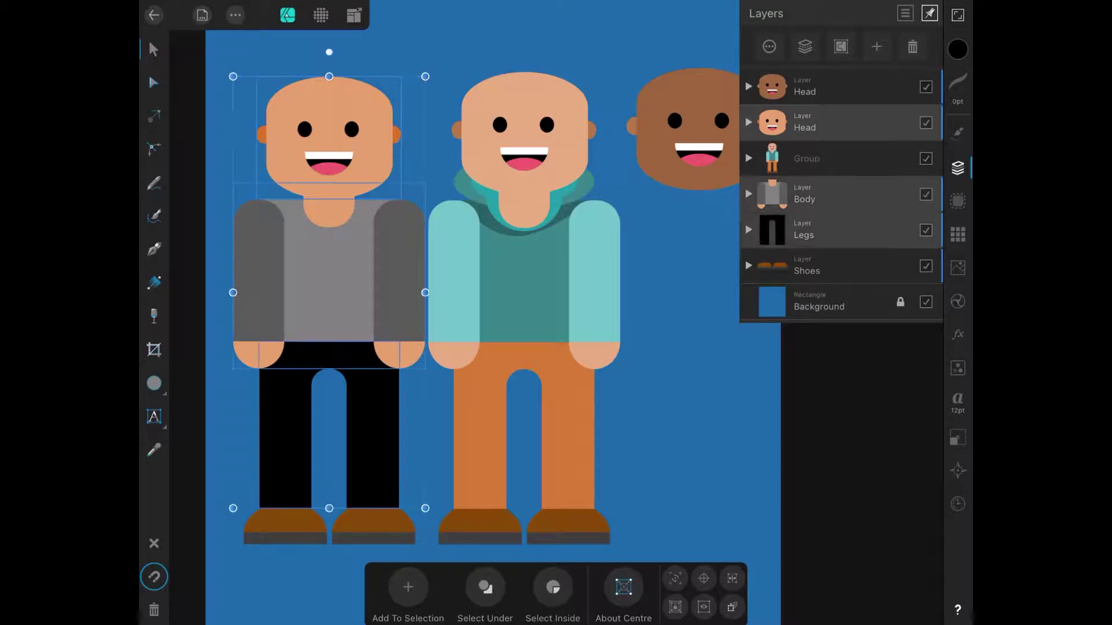
pyautogui.moveTo(753, 265); pyautogui.dragTo(869, 266)
pyautogui.click(841, 46)
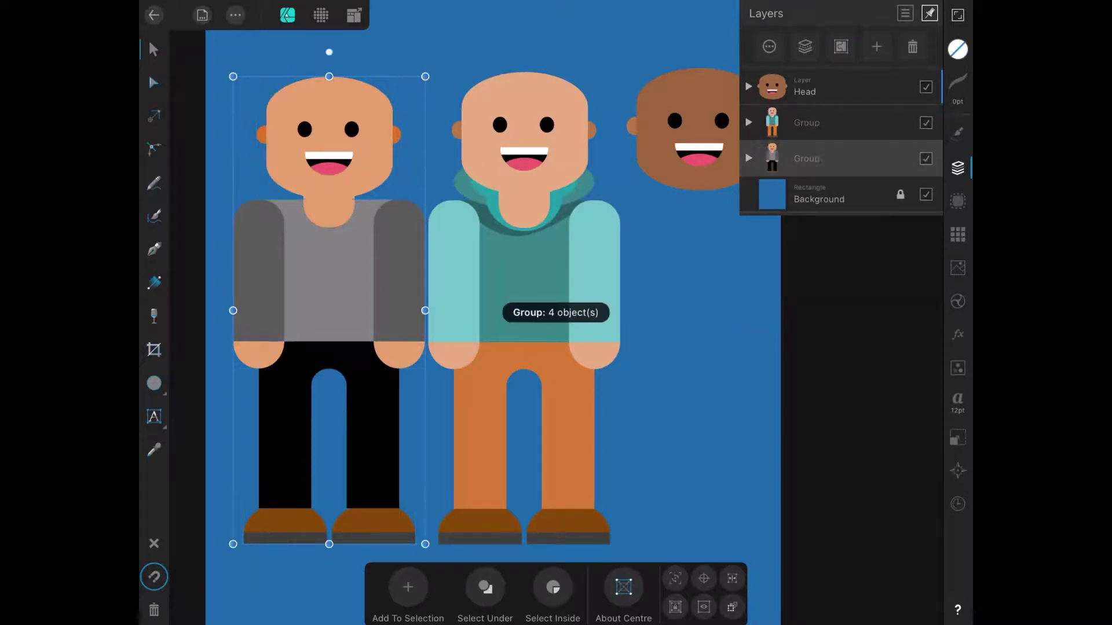
# - Keep the middle figure's shoes at its feet and select the right shoe's brown top curve
pyautogui.click(748, 122)
pyautogui.click(822, 266)
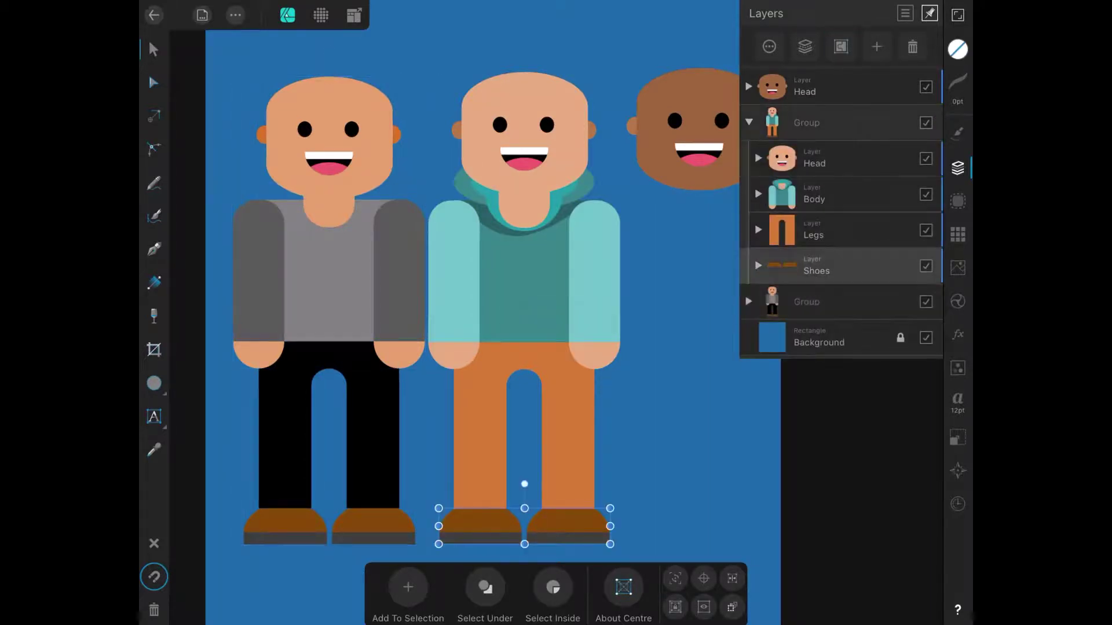
pyautogui.moveTo(524, 526); pyautogui.dragTo(524, 413)
pyautogui.click(694, 492)
pyautogui.hotkey('ctrl', 'z')
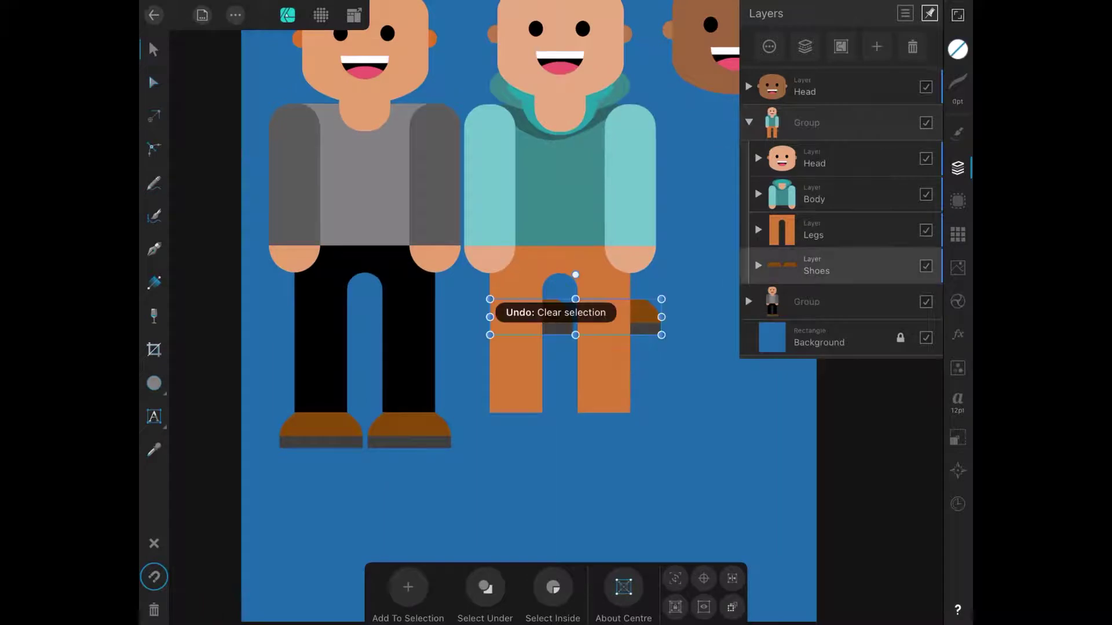
pyautogui.moveTo(575, 322); pyautogui.dragTo(560, 435)
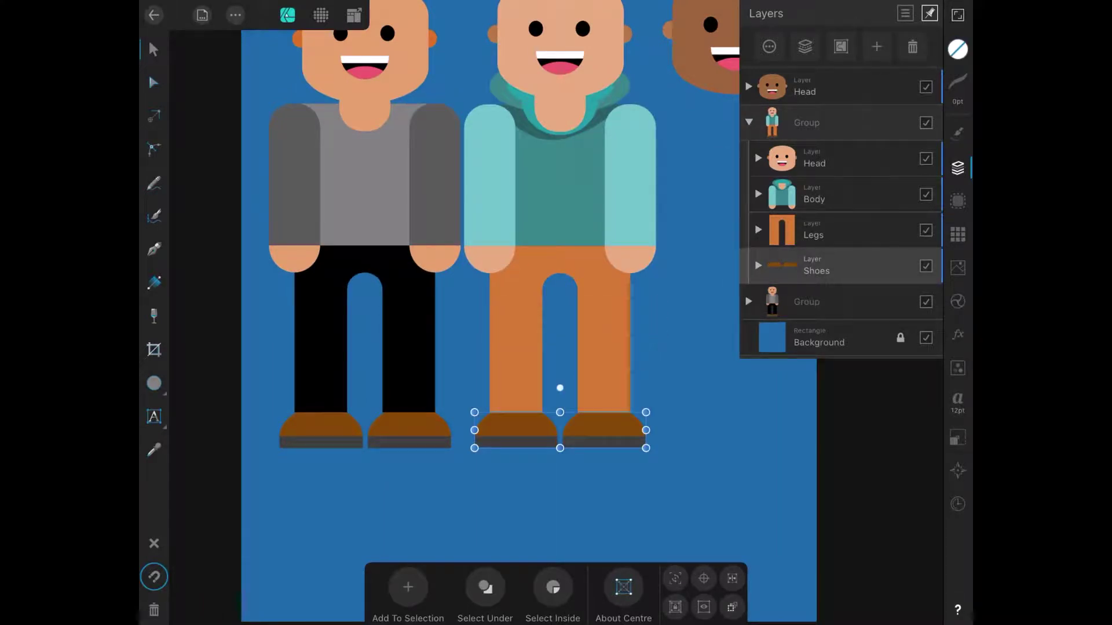
pyautogui.click(758, 266)
pyautogui.click(825, 374)
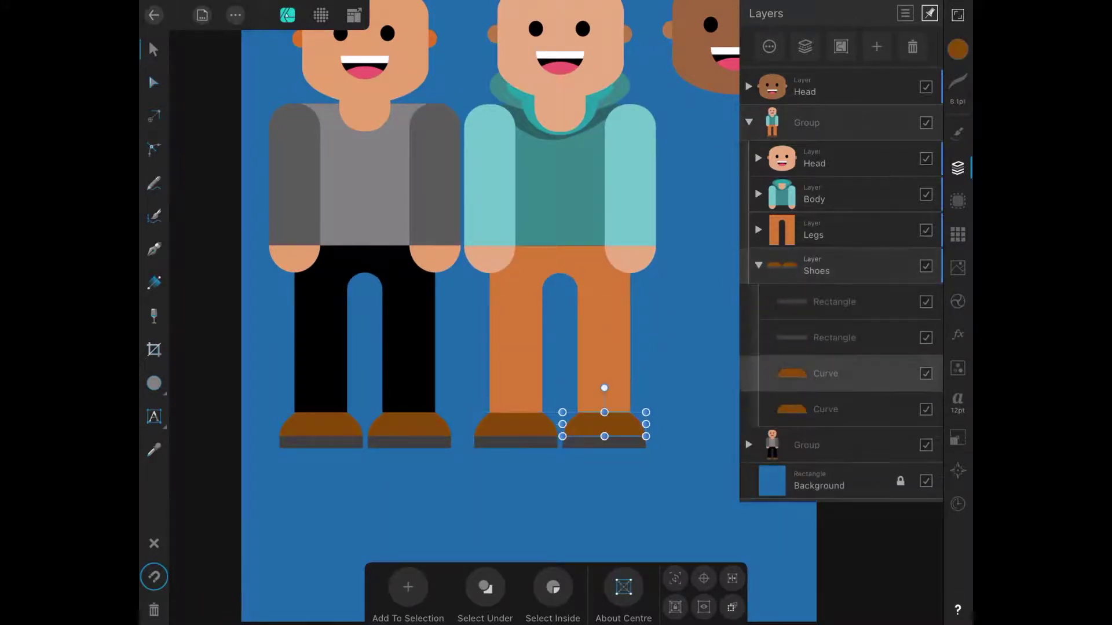
# - Select both brown shoe-top curves and pull each side inward into a concave flare
pyautogui.scroll(5, 559, 417)
pyautogui.scroll(3, 545, 405)
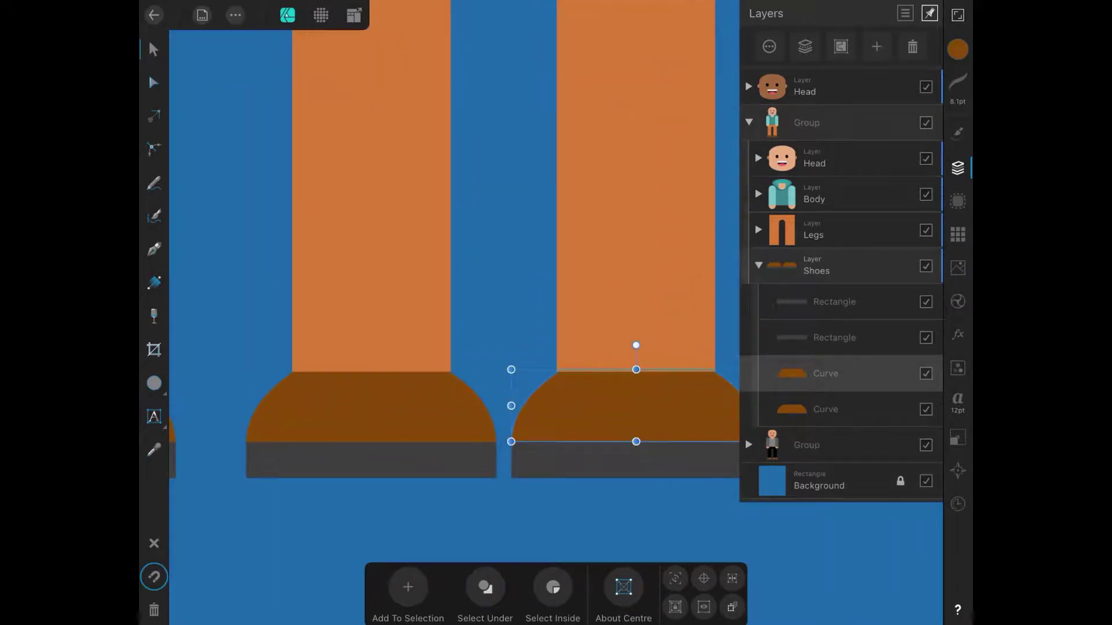
pyautogui.click(825, 409)
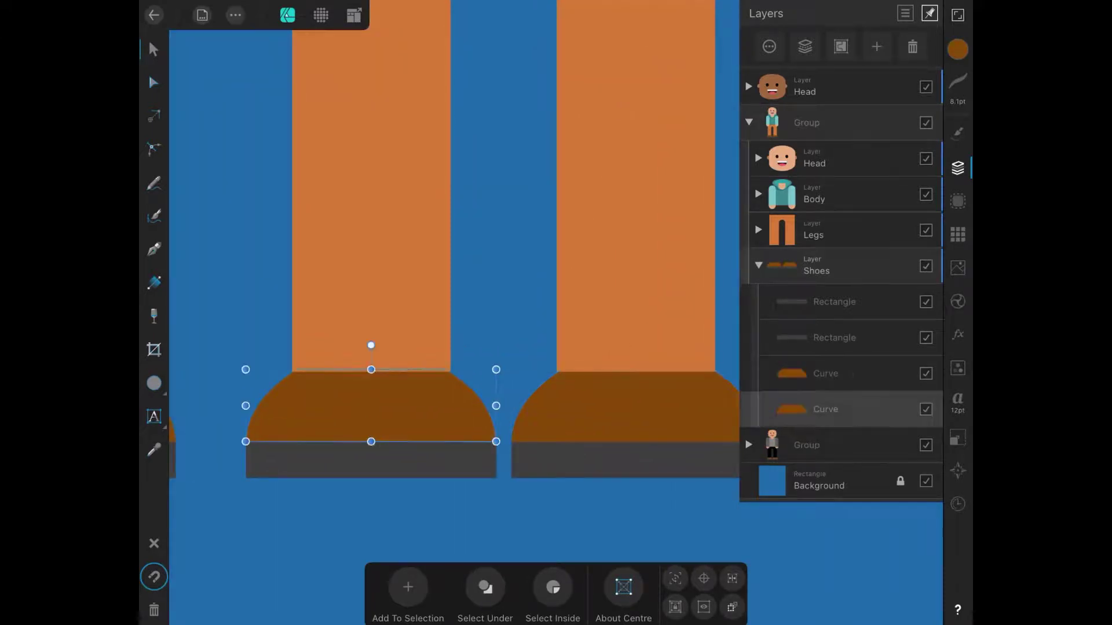
pyautogui.keyDown('shift'); pyautogui.click(825, 374); pyautogui.keyUp('shift')
pyautogui.click(153, 82)
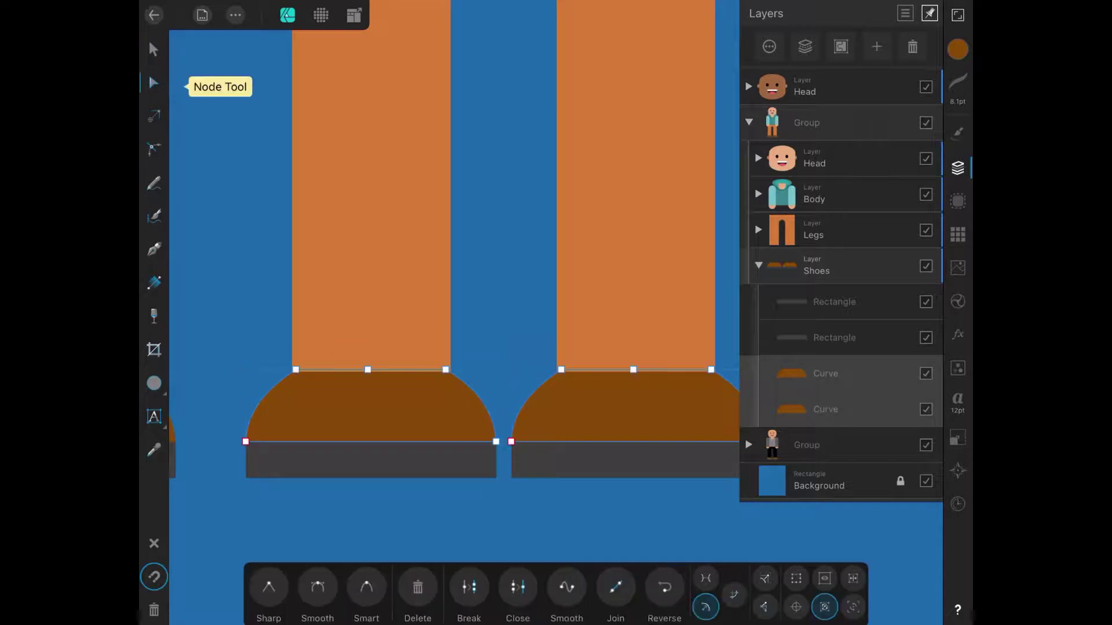
pyautogui.moveTo(482, 405); pyautogui.dragTo(463, 406)
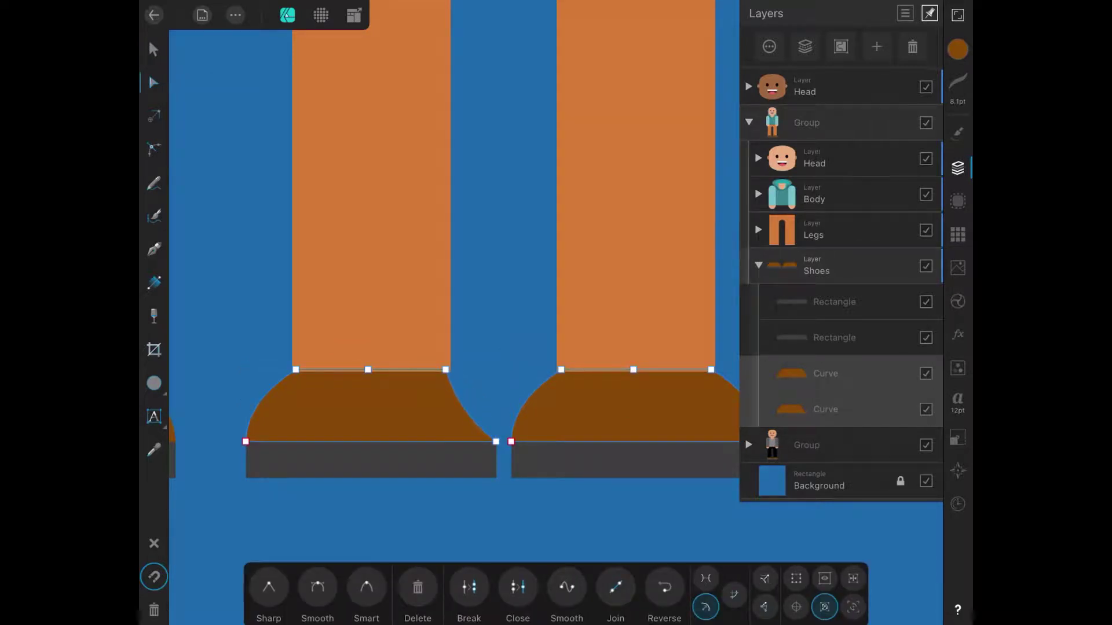
pyautogui.moveTo(525, 405); pyautogui.dragTo(543, 405)
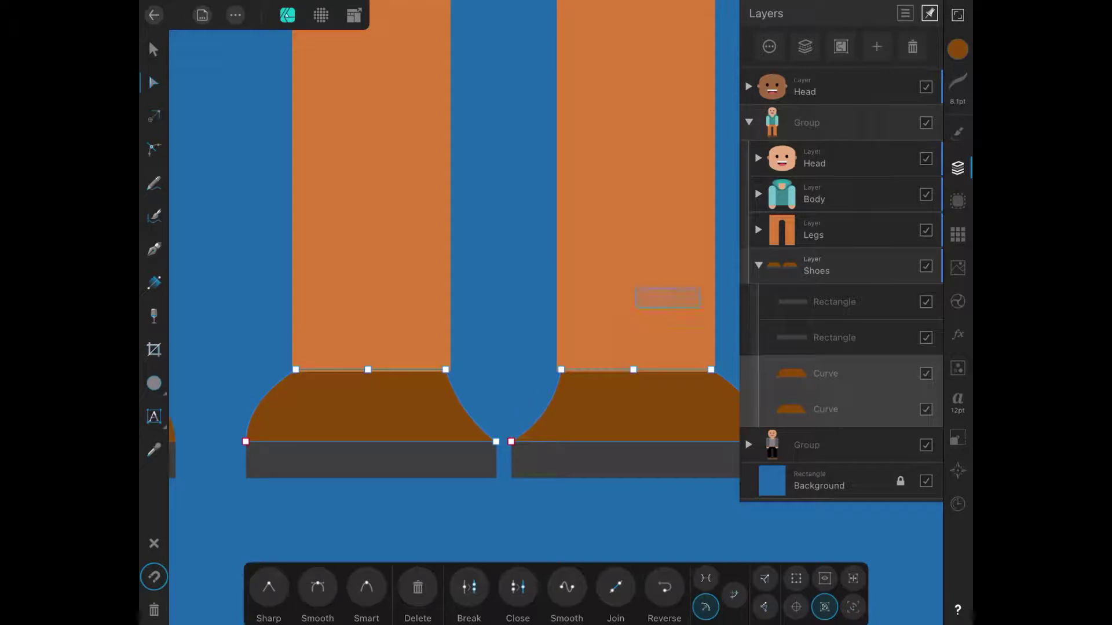
pyautogui.scroll(-2, 493, 289)
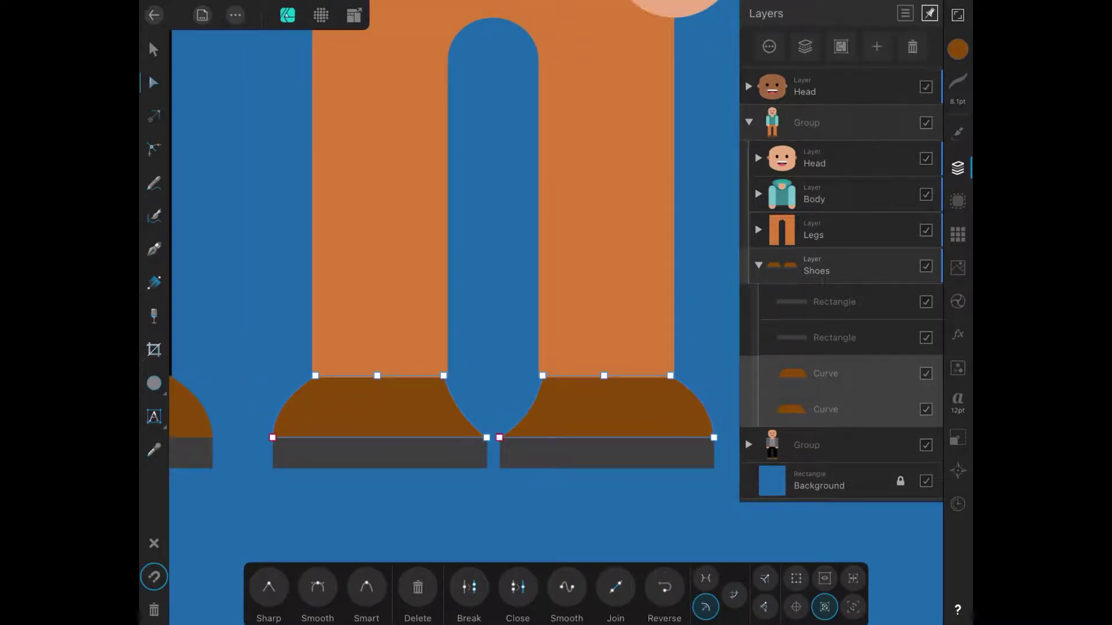
pyautogui.moveTo(703, 405); pyautogui.dragTo(686, 412)
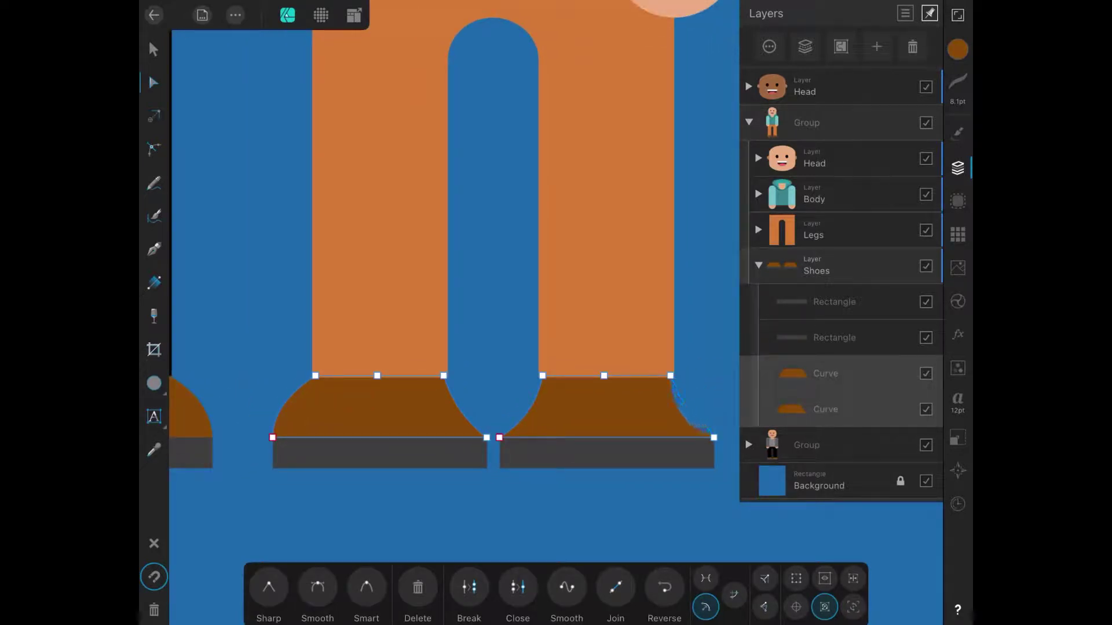
pyautogui.moveTo(281, 406); pyautogui.dragTo(300, 412)
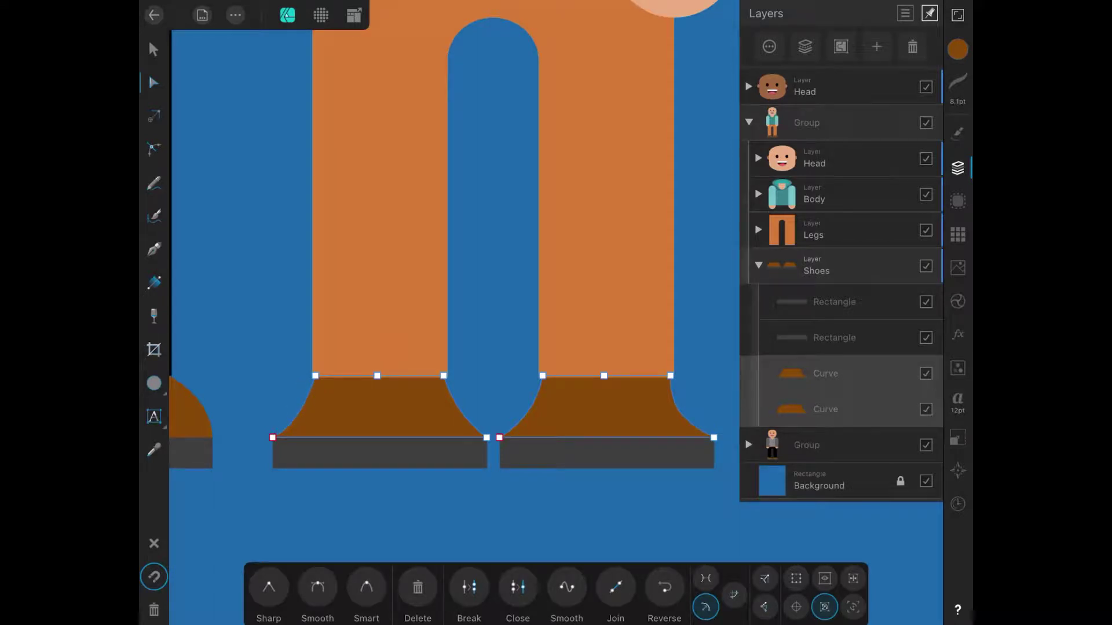
# - Convert both grey sole rectangles to curves and set their Corner Type to Round
pyautogui.click(834, 337)
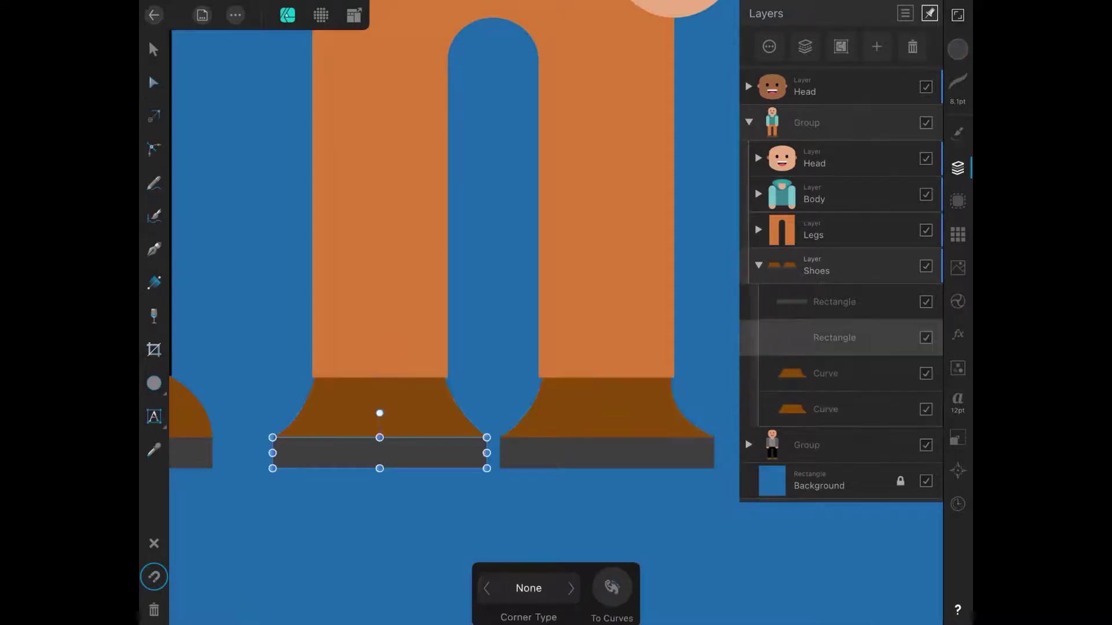
pyautogui.click(834, 302)
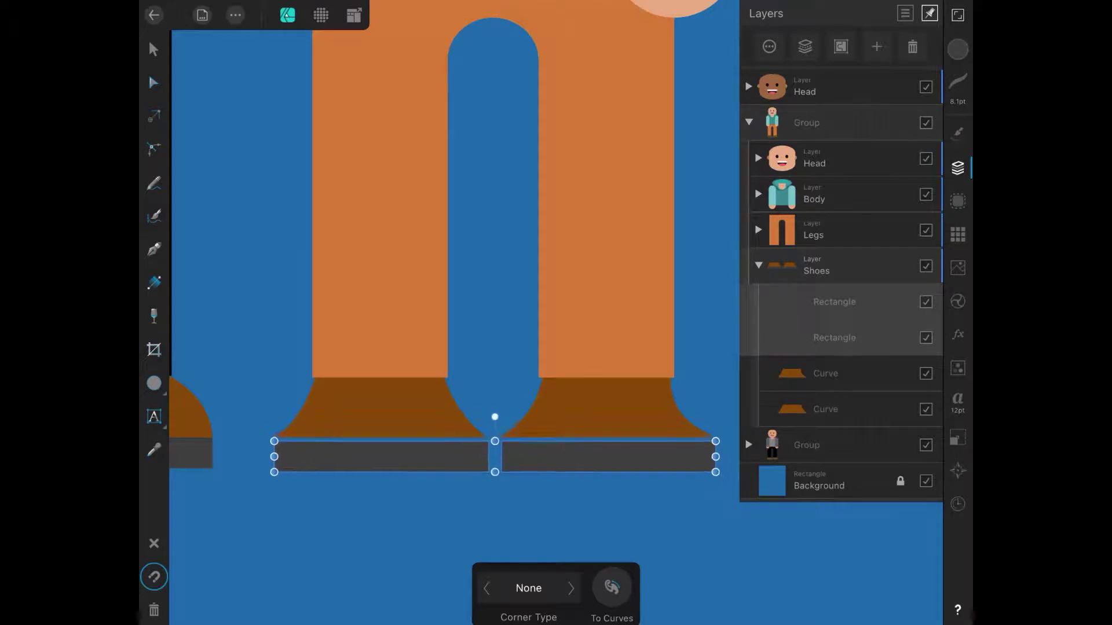
pyautogui.hotkey('ctrl', 'z')
pyautogui.click(235, 14)
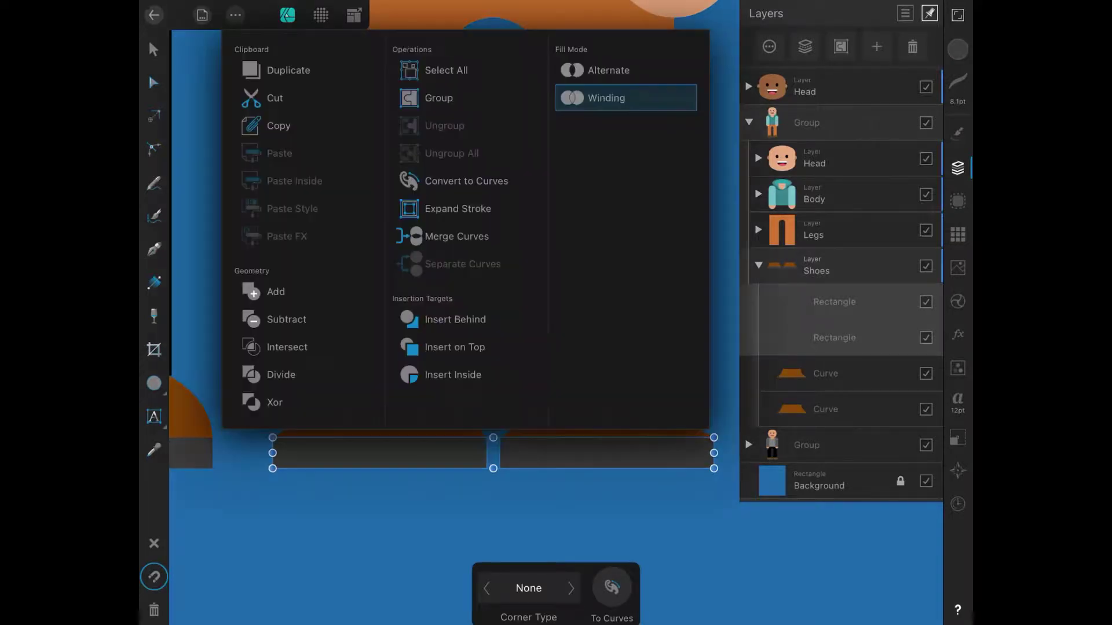
pyautogui.click(466, 181)
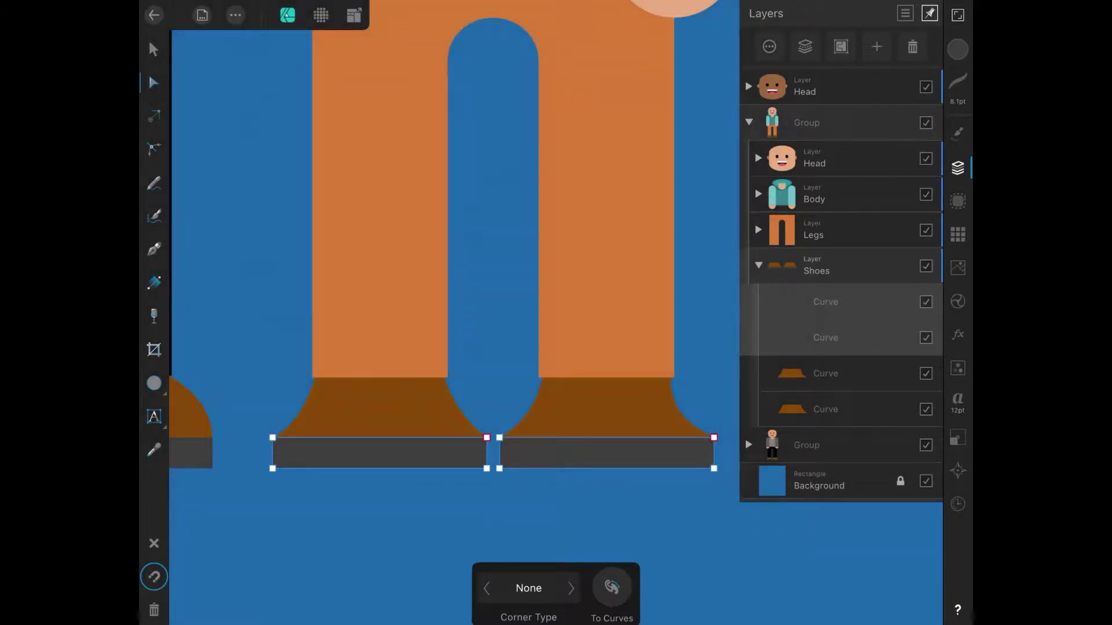
pyautogui.click(570, 589)
pyautogui.click(825, 409)
pyautogui.keyDown('shift'); pyautogui.click(825, 373); pyautogui.keyUp('shift')
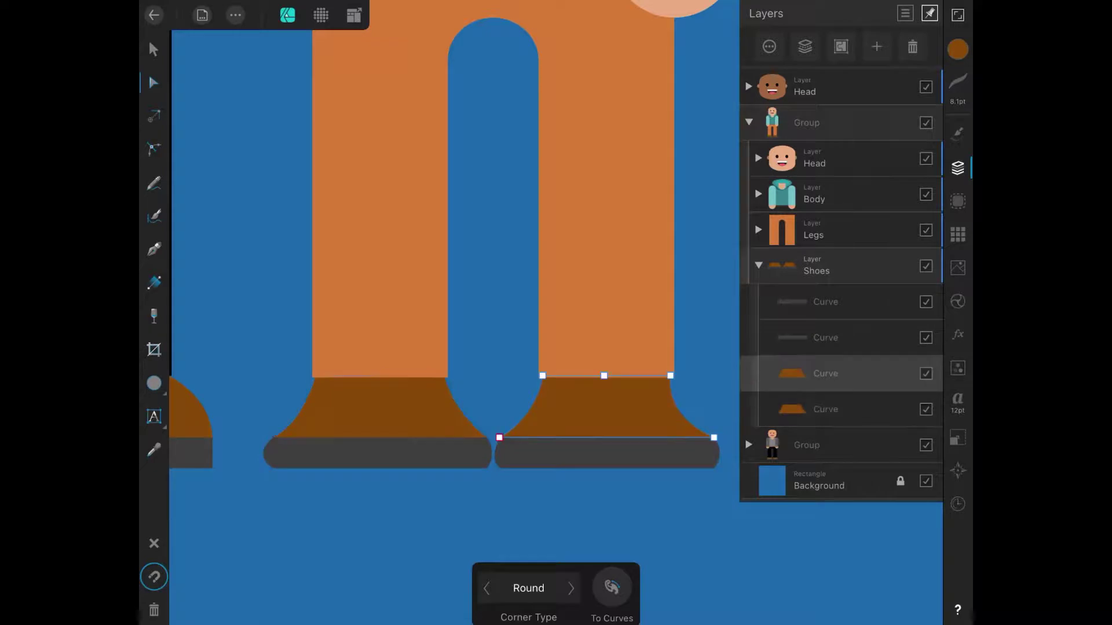
# - Raise the luminance of the shoe tops to make them light orange
pyautogui.click(958, 167)
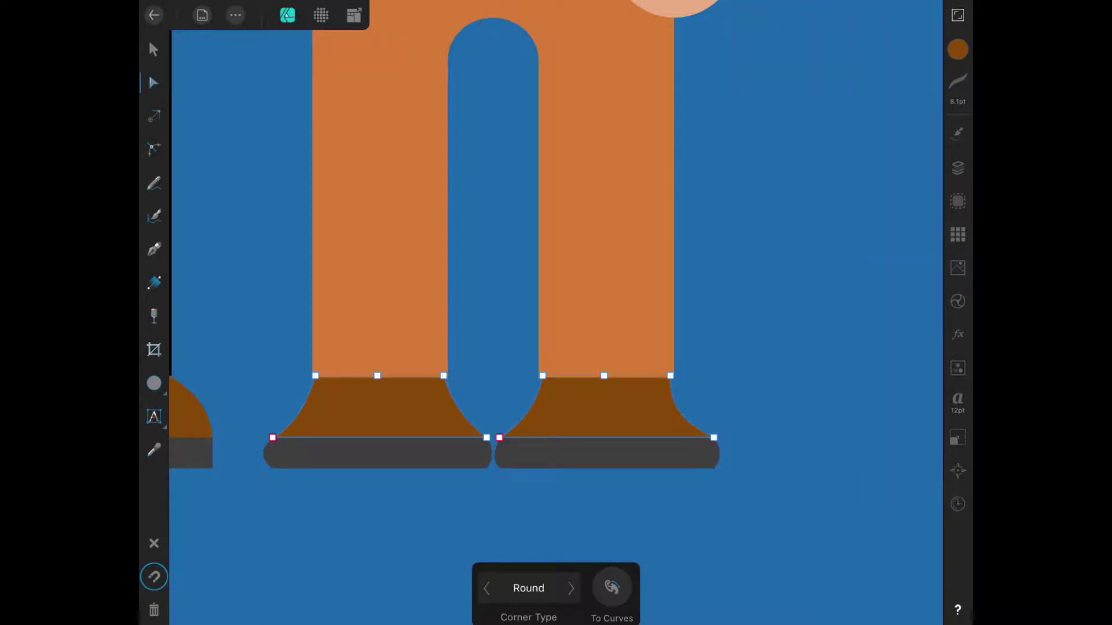
pyautogui.click(958, 49)
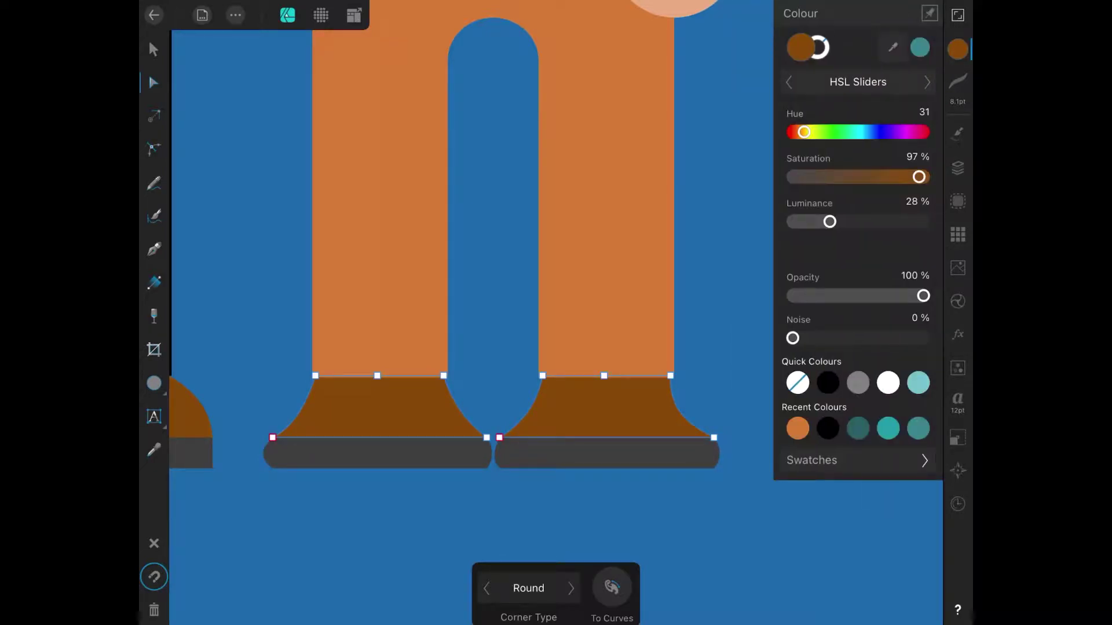
pyautogui.moveTo(829, 222)
pyautogui.mouseDown()
pyautogui.moveTo(913, 222)
pyautogui.moveTo(801, 222)
pyautogui.moveTo(876, 222)
pyautogui.mouseUp()
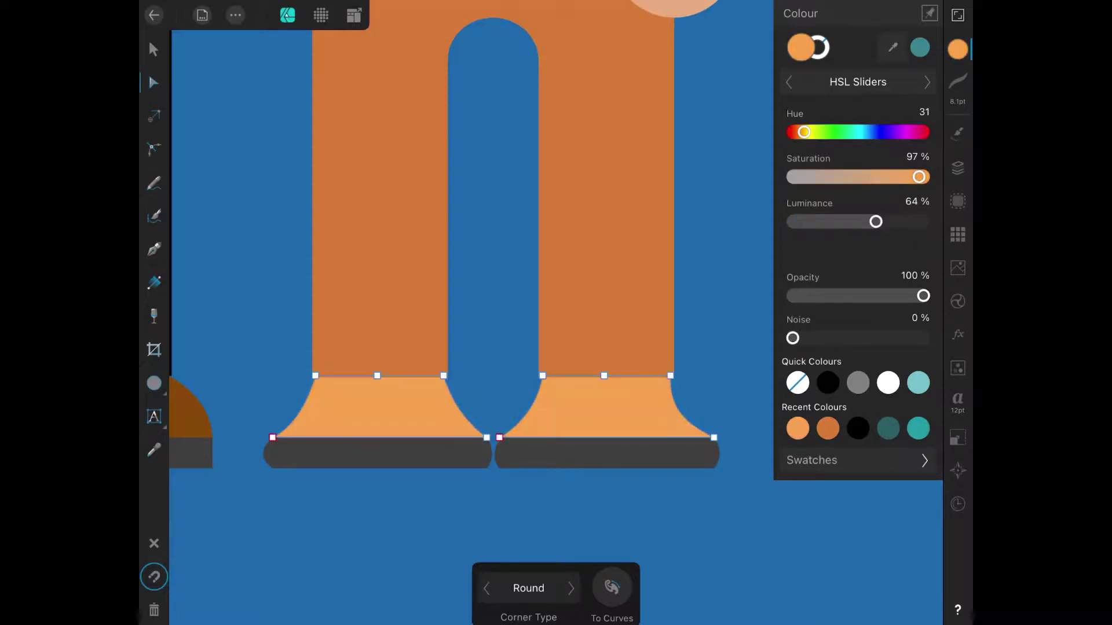
pyautogui.moveTo(803, 132)
pyautogui.mouseDown()
pyautogui.moveTo(790, 132)
pyautogui.moveTo(803, 132)
pyautogui.mouseUp()
# - Colour both grey soles dark brown and zoom out to the whole artboard
pyautogui.click(958, 167)
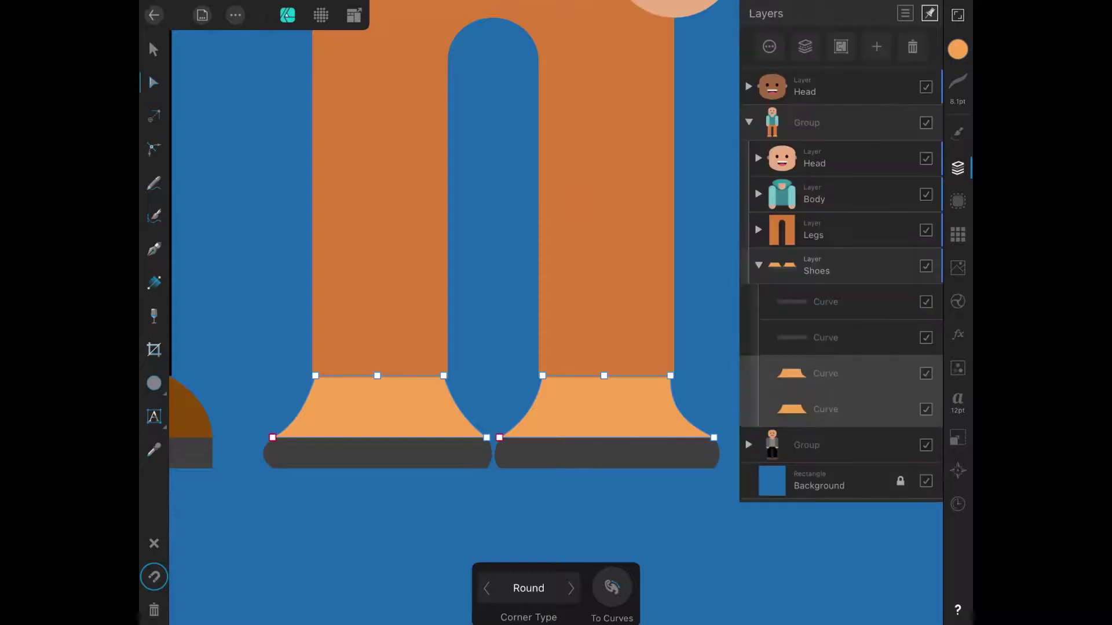
pyautogui.click(825, 338)
pyautogui.moveTo(776, 301); pyautogui.dragTo(903, 301)
pyautogui.click(958, 49)
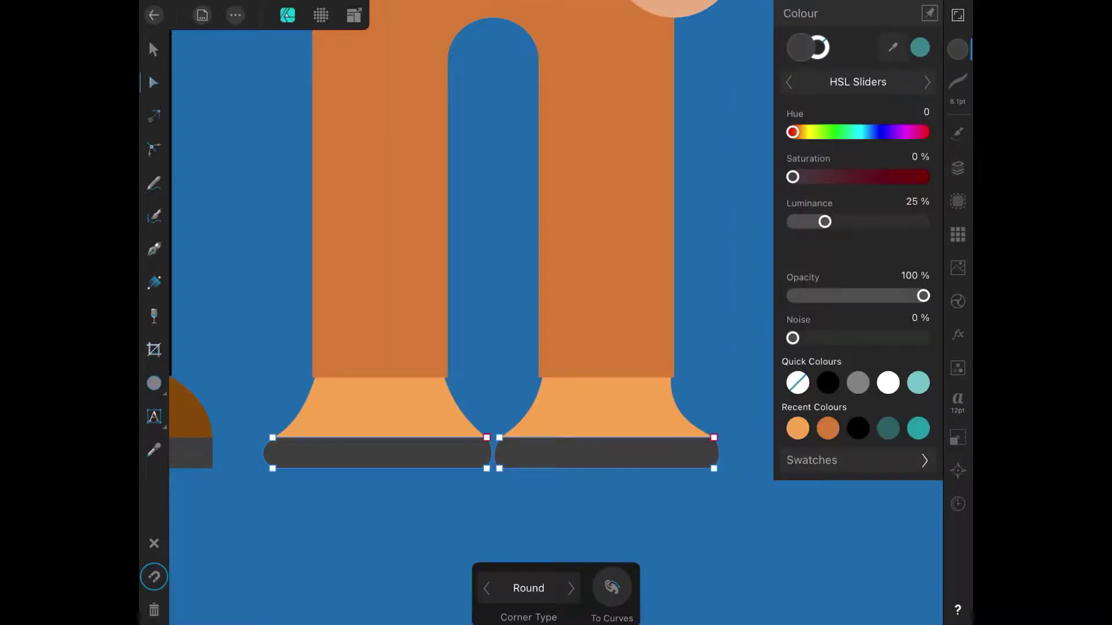
pyautogui.click(798, 429)
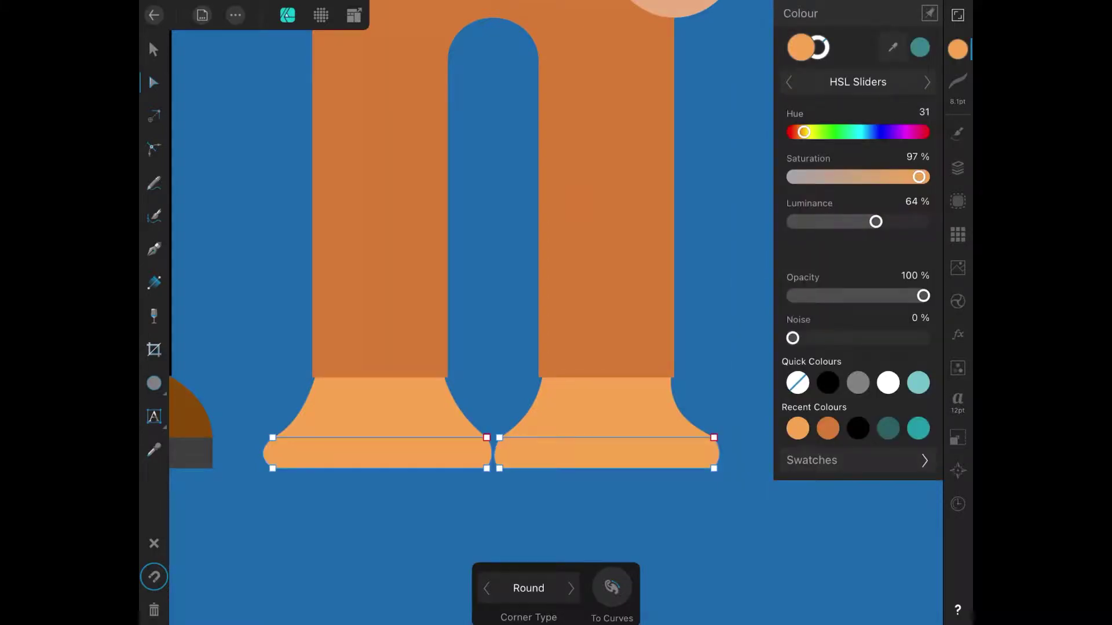
pyautogui.moveTo(876, 221); pyautogui.dragTo(831, 222)
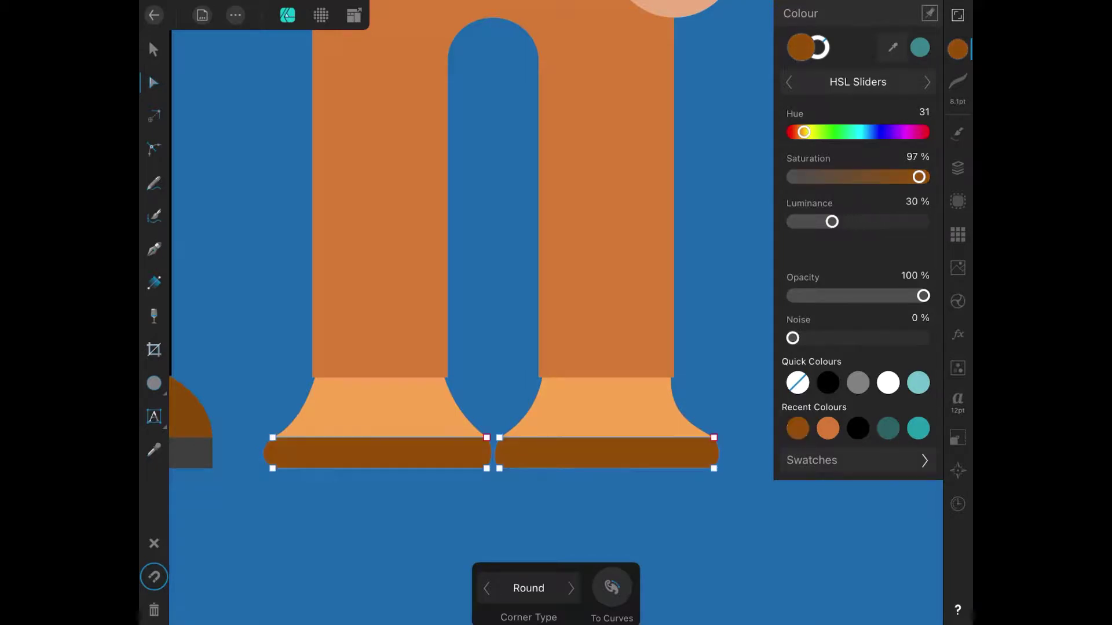
pyautogui.scroll(-2, 555, 313)
pyautogui.scroll(-3, 556, 313)
pyautogui.scroll(-3, 556, 312)
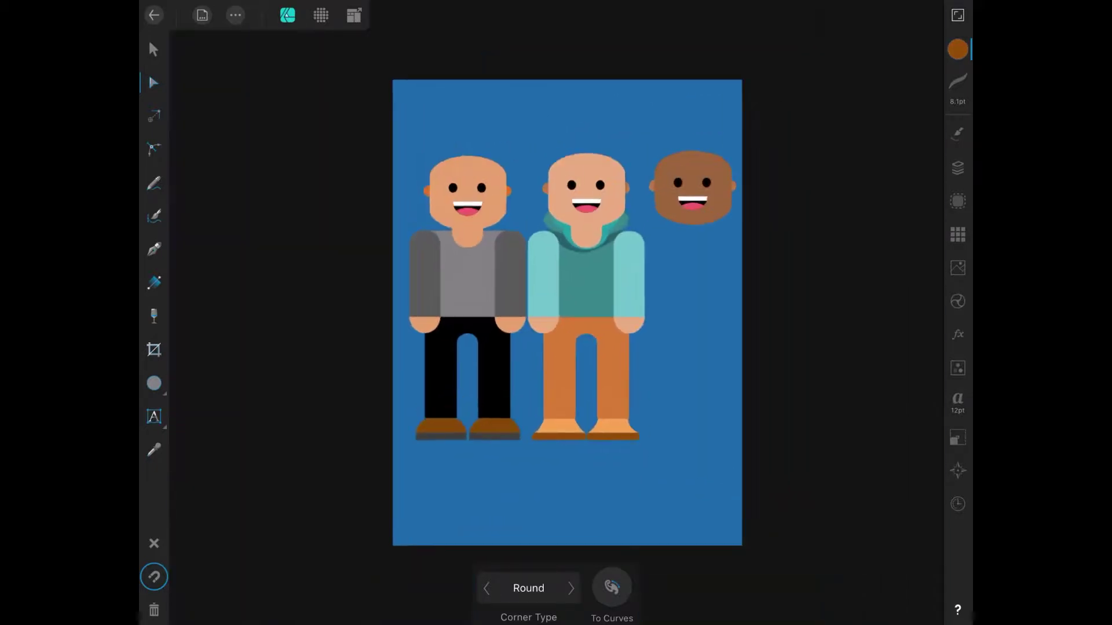
# - Duplicate the left figure's Body, Legs and Shoes layers
pyautogui.scroll(2, 556, 313)
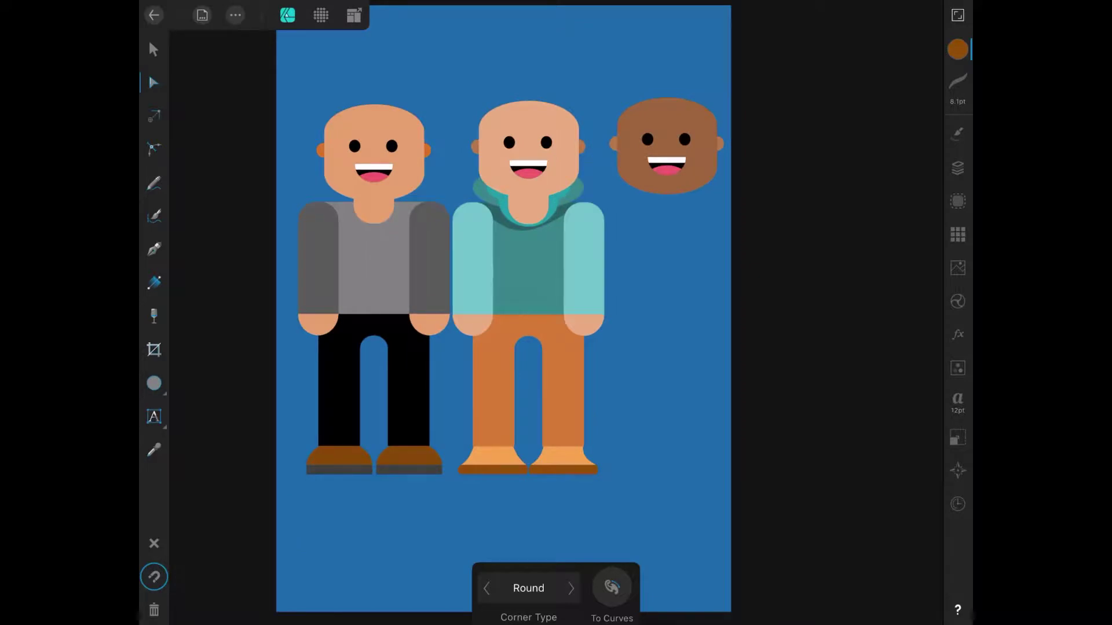
pyautogui.click(958, 168)
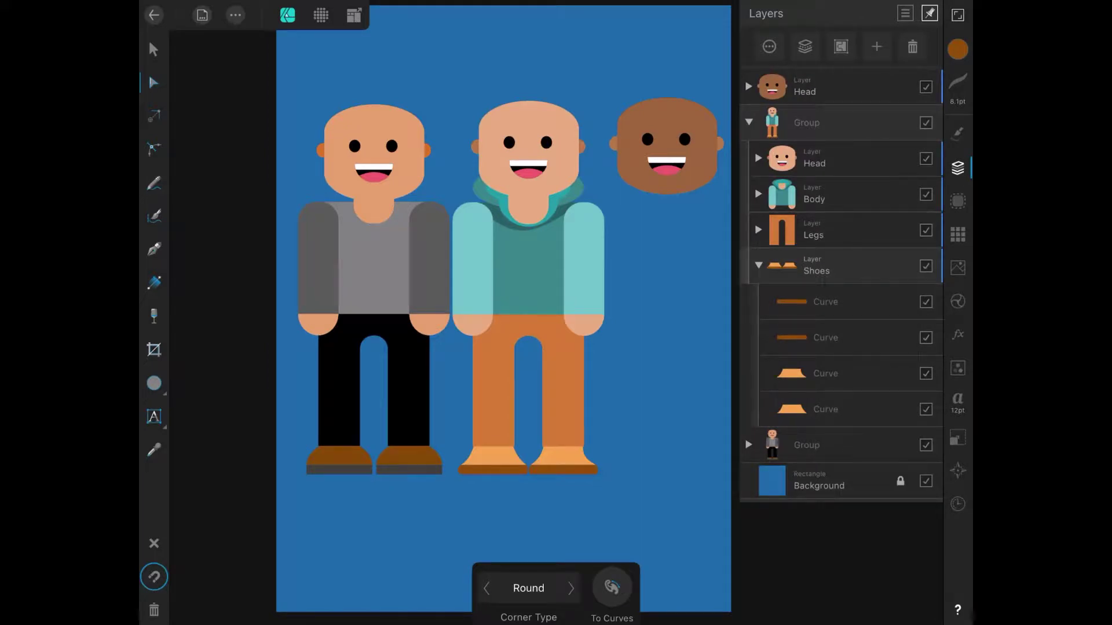
pyautogui.click(748, 123)
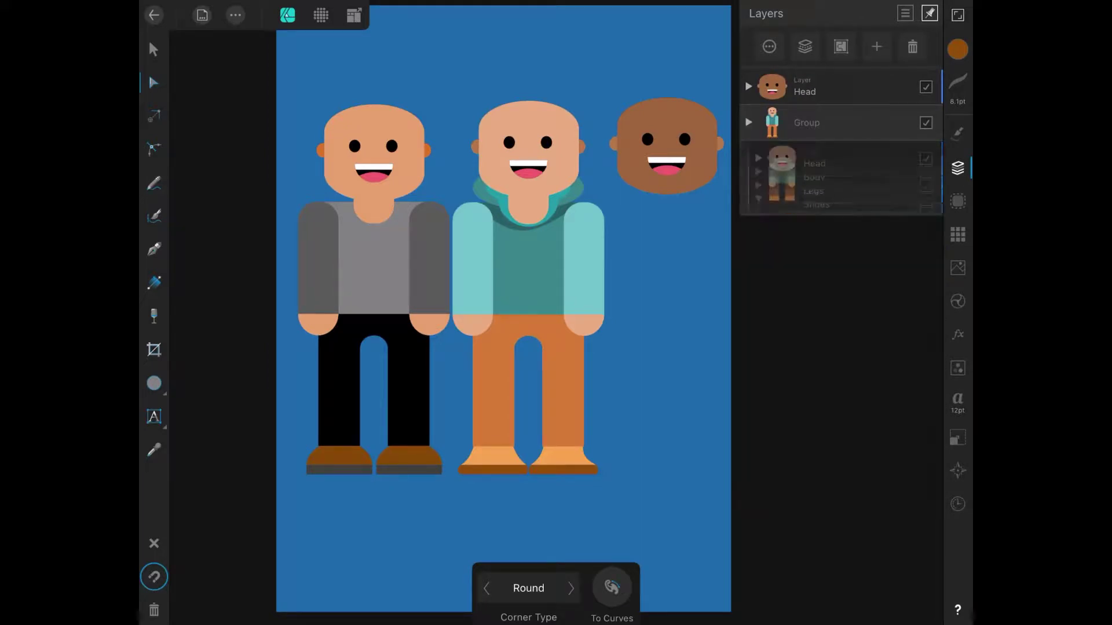
pyautogui.click(748, 156)
pyautogui.click(814, 234)
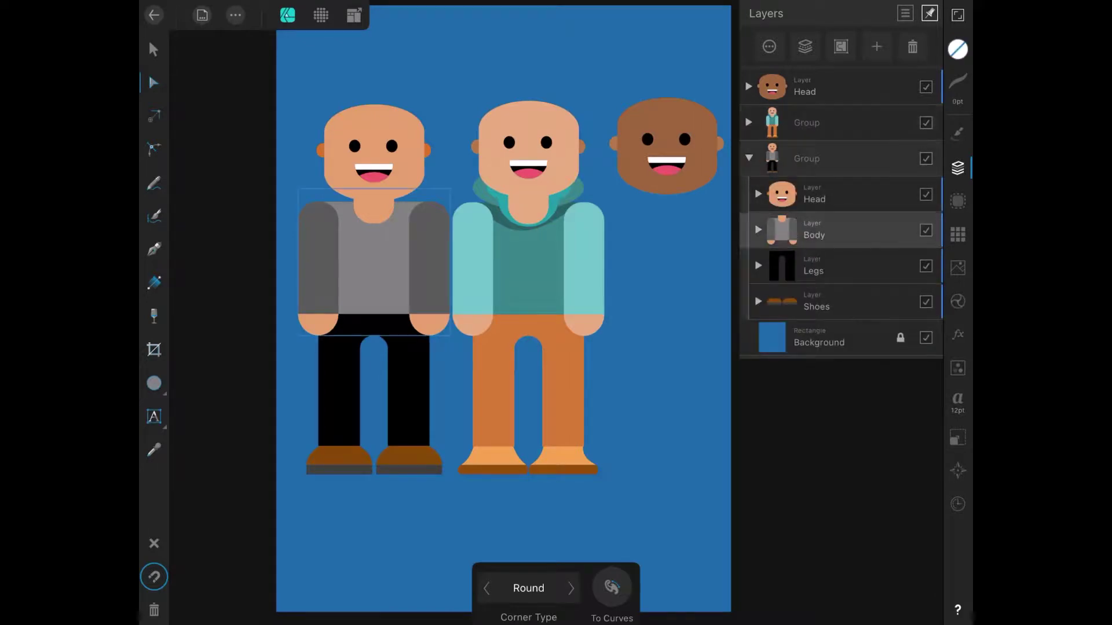
pyautogui.keyDown('shift'); pyautogui.click(813, 270); pyautogui.keyUp('shift')
pyautogui.keyDown('shift'); pyautogui.click(816, 306); pyautogui.keyUp('shift')
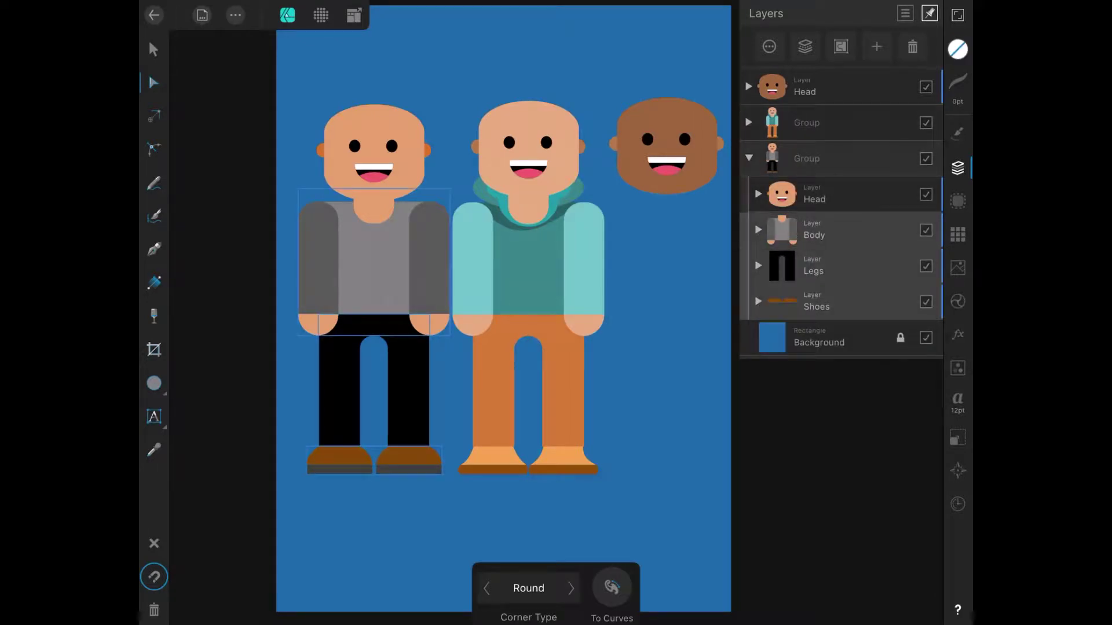
pyautogui.click(235, 15)
pyautogui.click(249, 67)
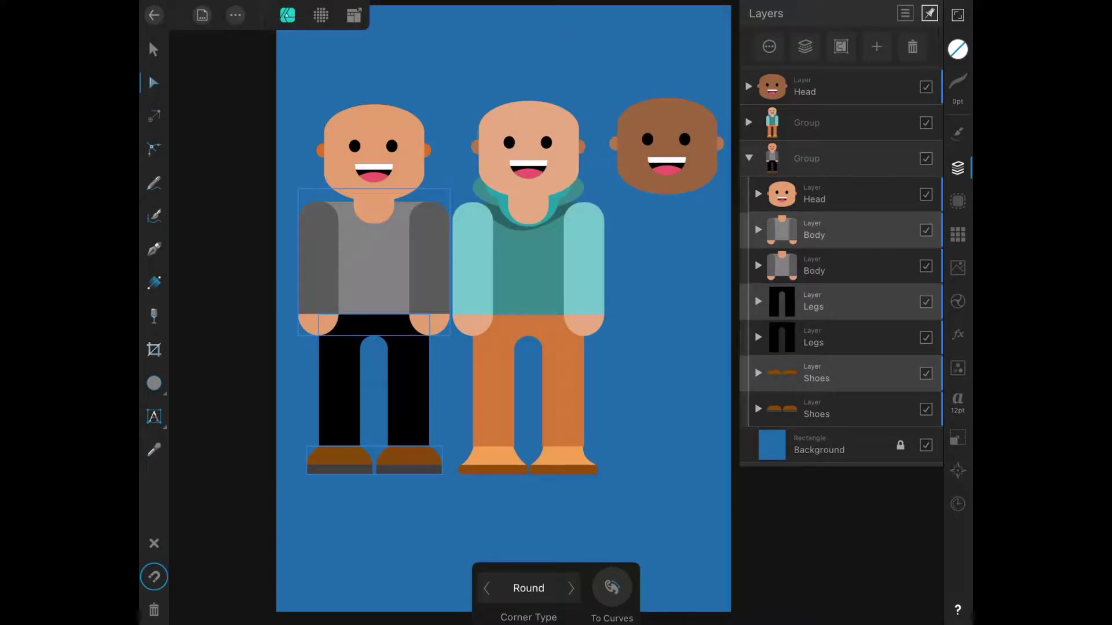
# - Nest the copied body parts in the brown head's layer and position them beneath the head
pyautogui.moveTo(810, 230); pyautogui.dragTo(798, 77)
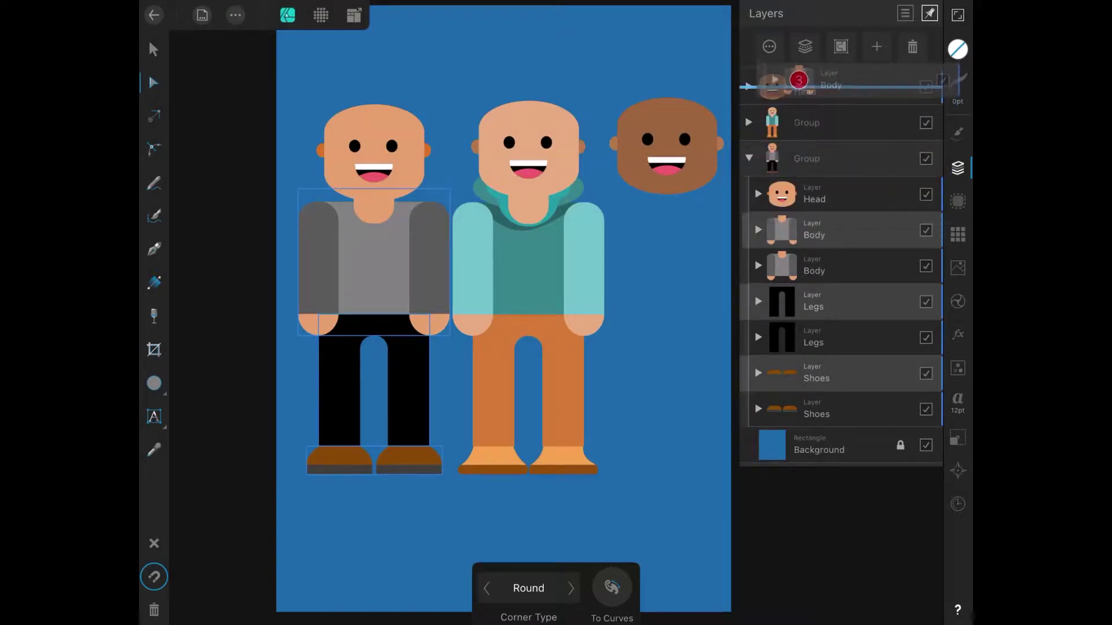
pyautogui.moveTo(798, 78); pyautogui.dragTo(799, 78)
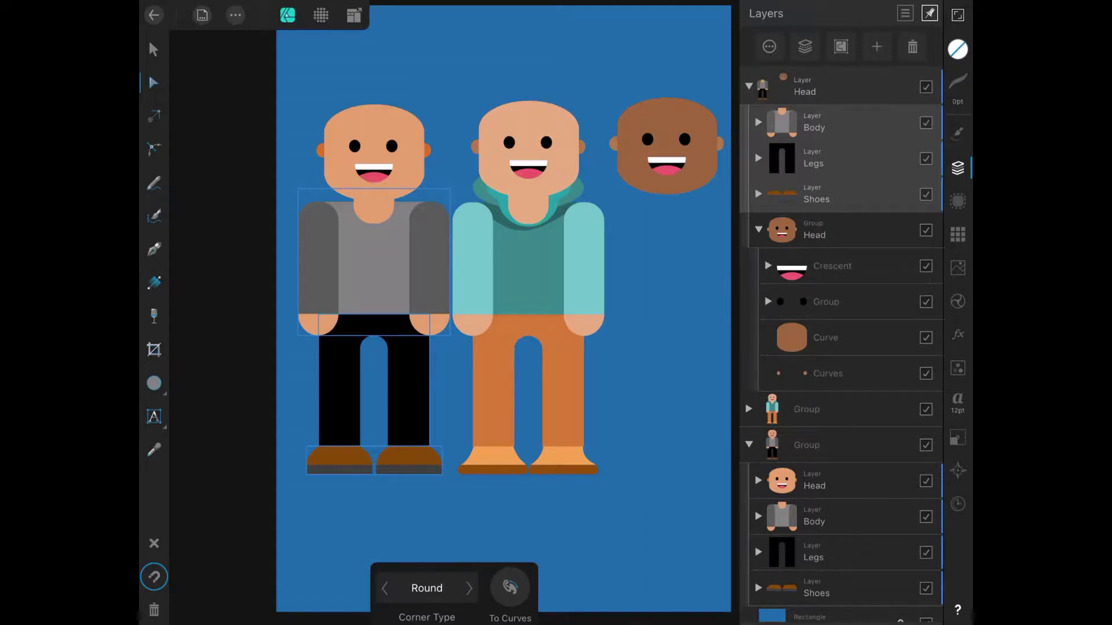
pyautogui.click(153, 49)
pyautogui.moveTo(373, 260); pyautogui.dragTo(678, 263)
# - Nudge the right figure's body, legs and shoes left so they sit under the brown head
pyautogui.scroll(-3, 504, 313)
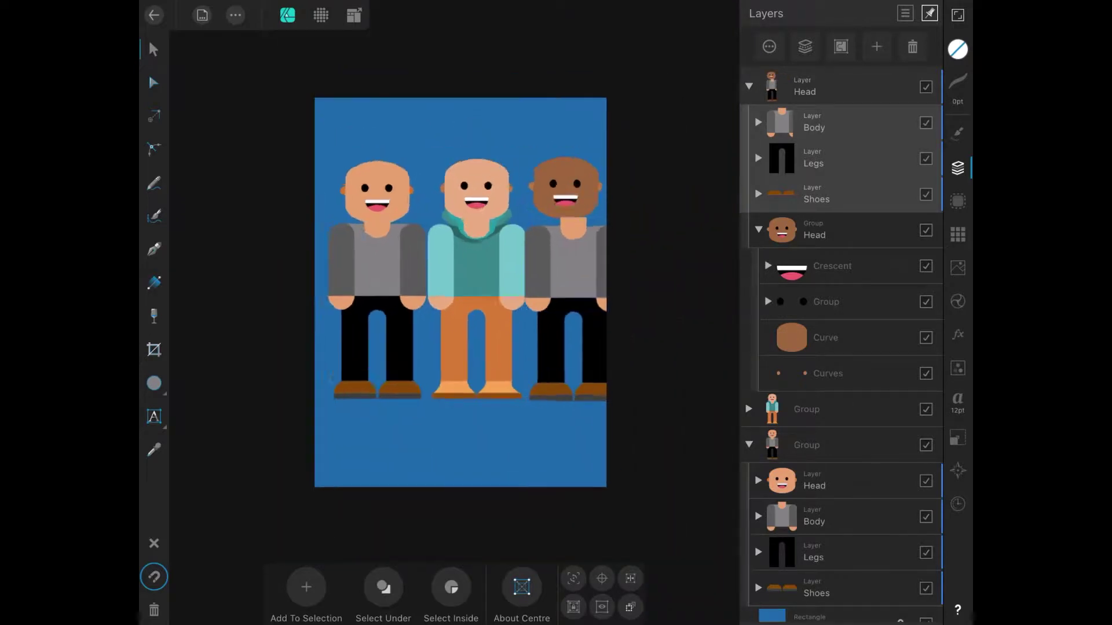
pyautogui.click(556, 261)
pyautogui.scroll(3, 601, 253)
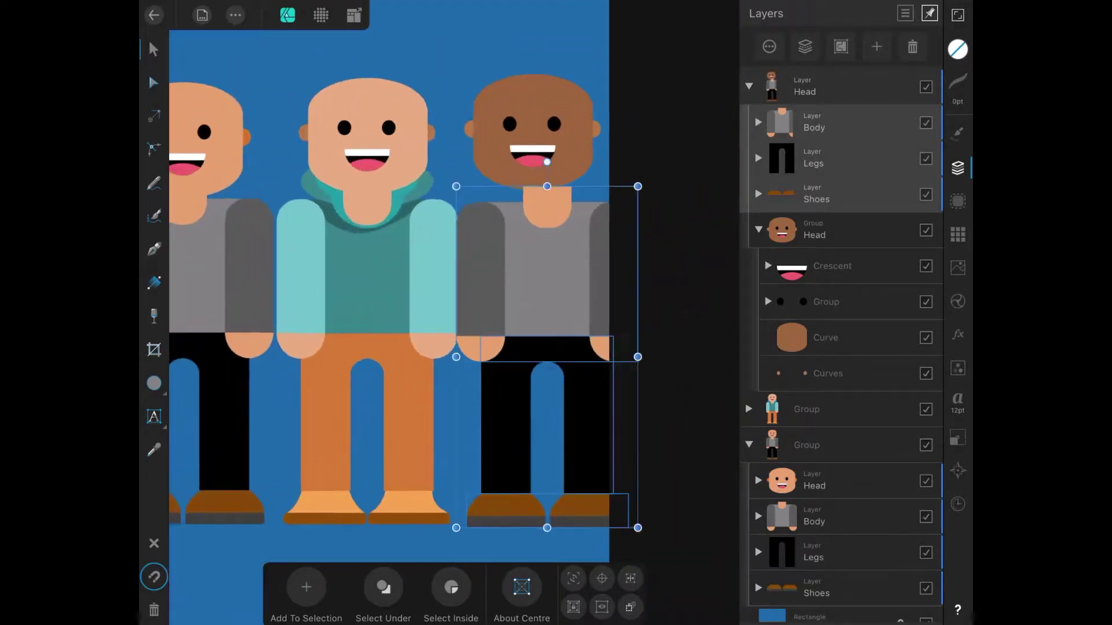
pyautogui.moveTo(547, 272); pyautogui.dragTo(532, 273)
pyautogui.click(684, 260)
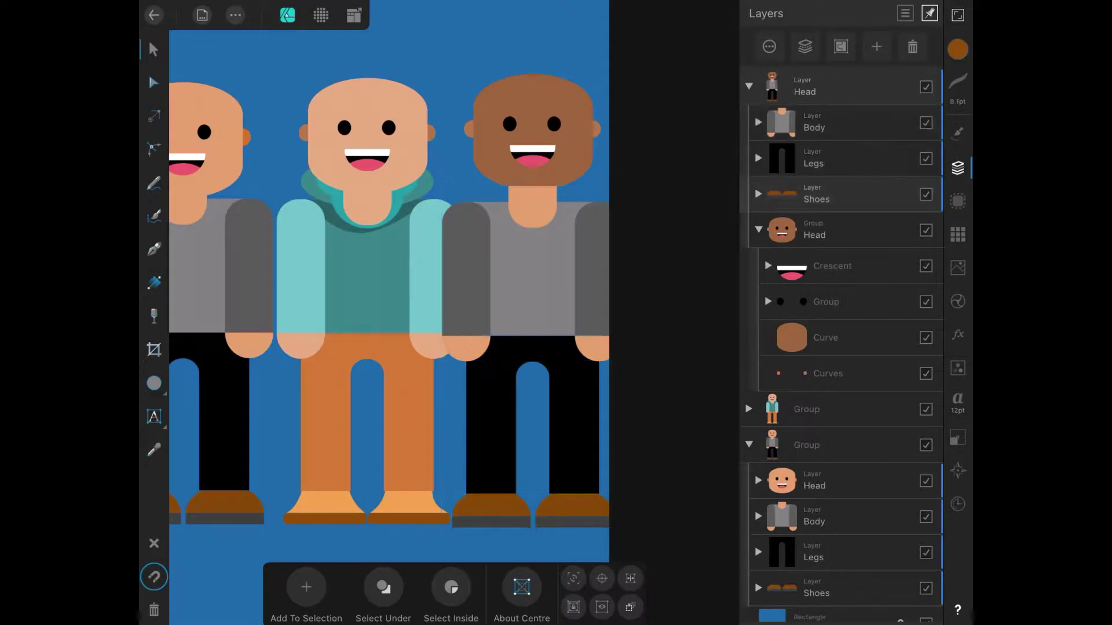
# - Shift the left and middle figures left so the three figures are evenly spaced
pyautogui.scroll(-3, 398, 282)
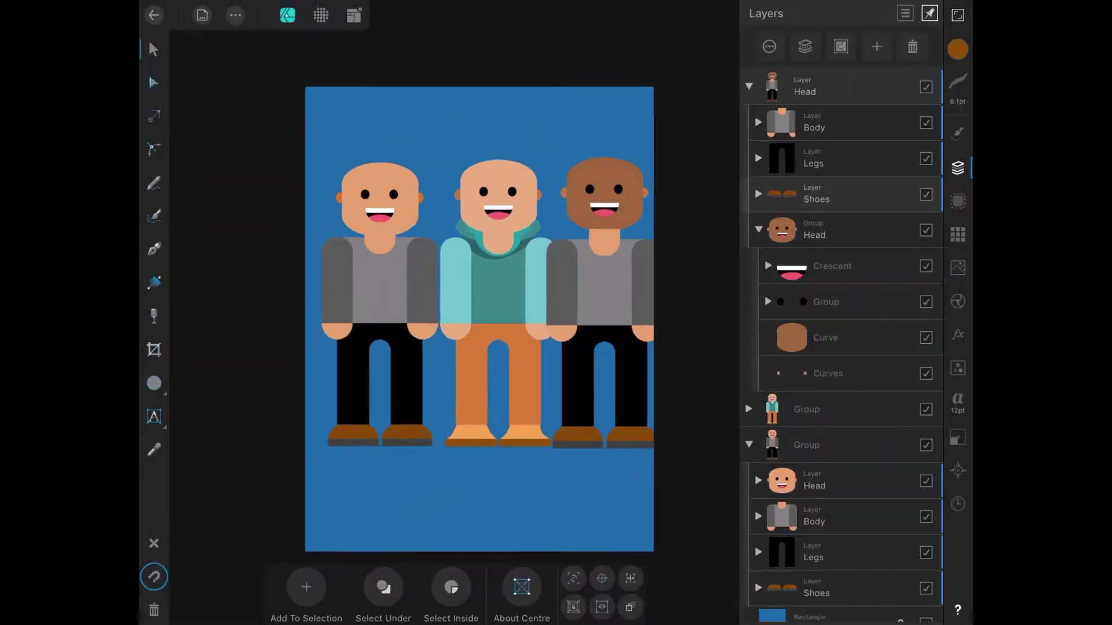
pyautogui.click(806, 445)
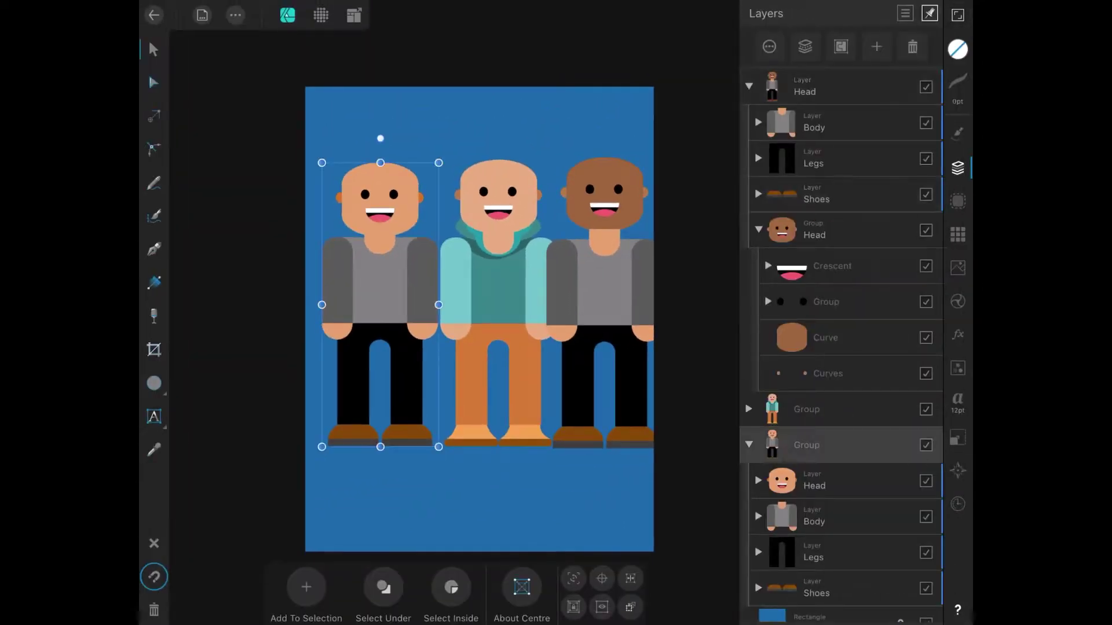
pyautogui.moveTo(380, 305); pyautogui.dragTo(363, 305)
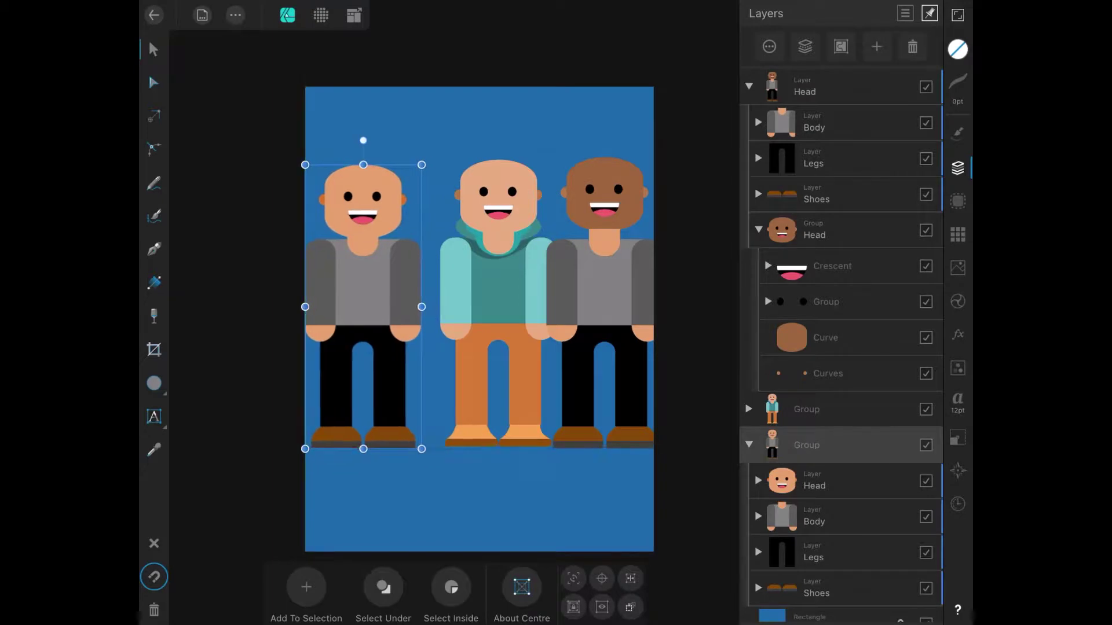
pyautogui.click(806, 409)
pyautogui.moveTo(499, 304); pyautogui.dragTo(480, 306)
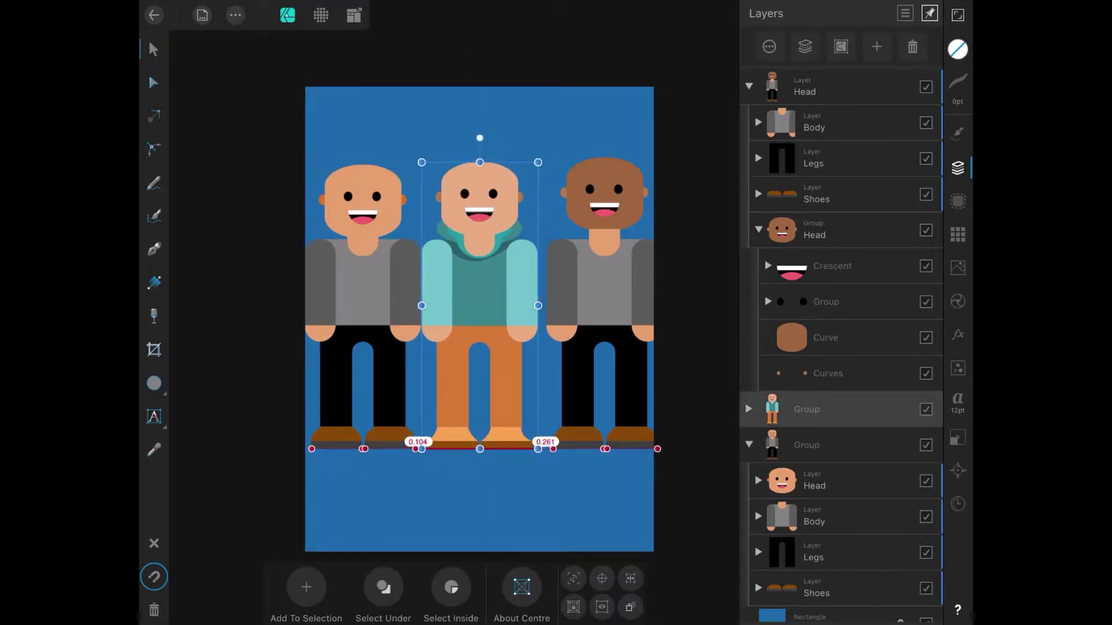
pyautogui.click(605, 283)
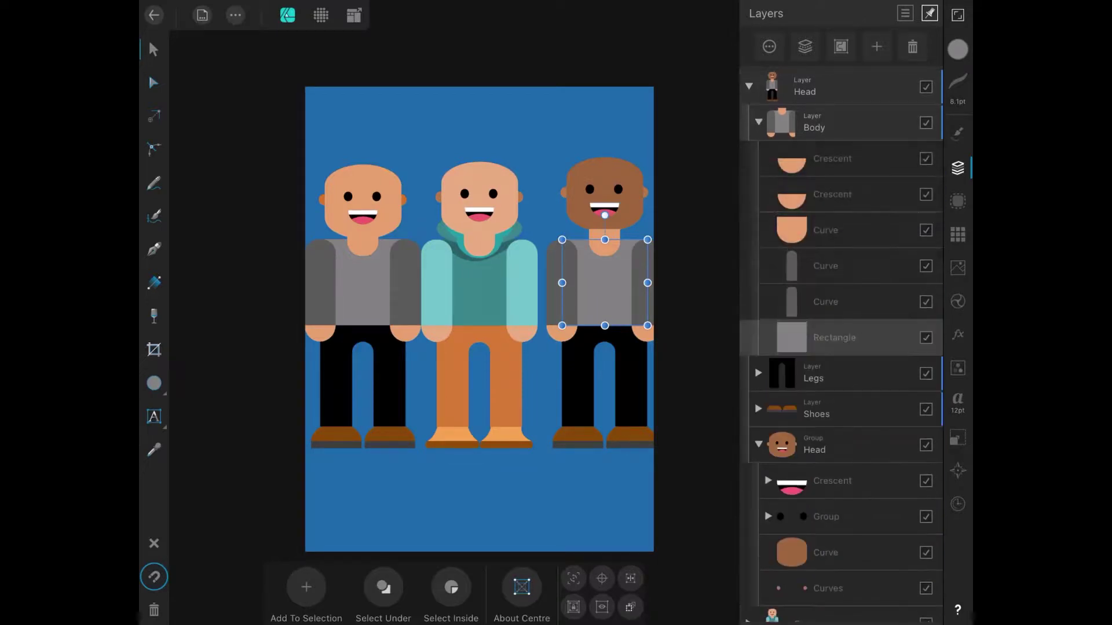
# - Recolour the brown figure's neck and hands with the face's brown using the Colour Picker
pyautogui.click(810, 87)
pyautogui.moveTo(834, 158); pyautogui.dragTo(834, 229)
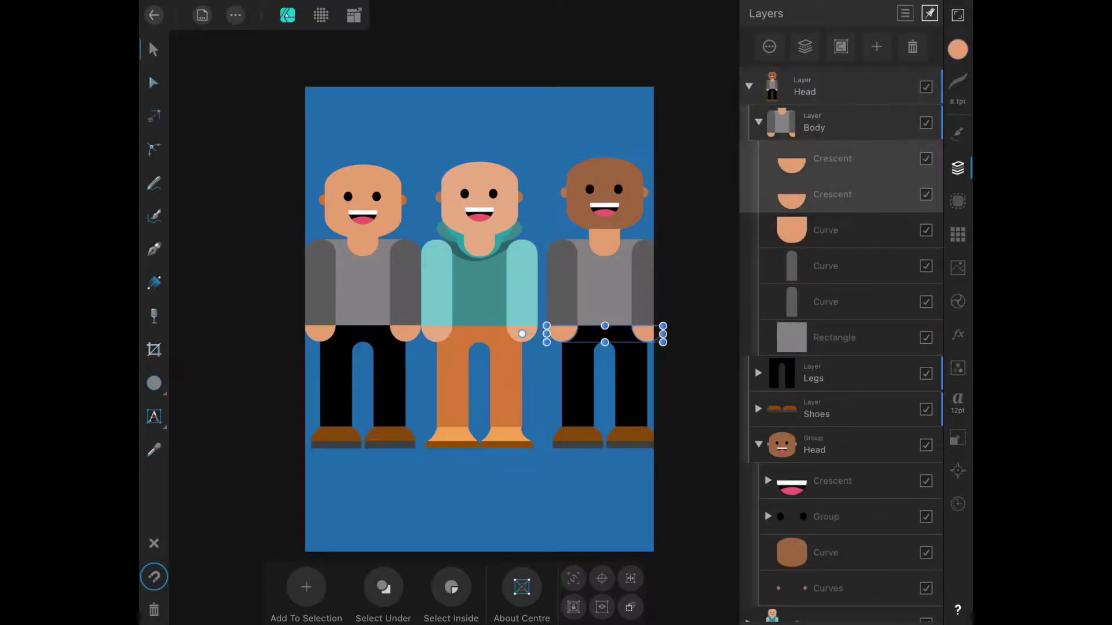
pyautogui.click(958, 49)
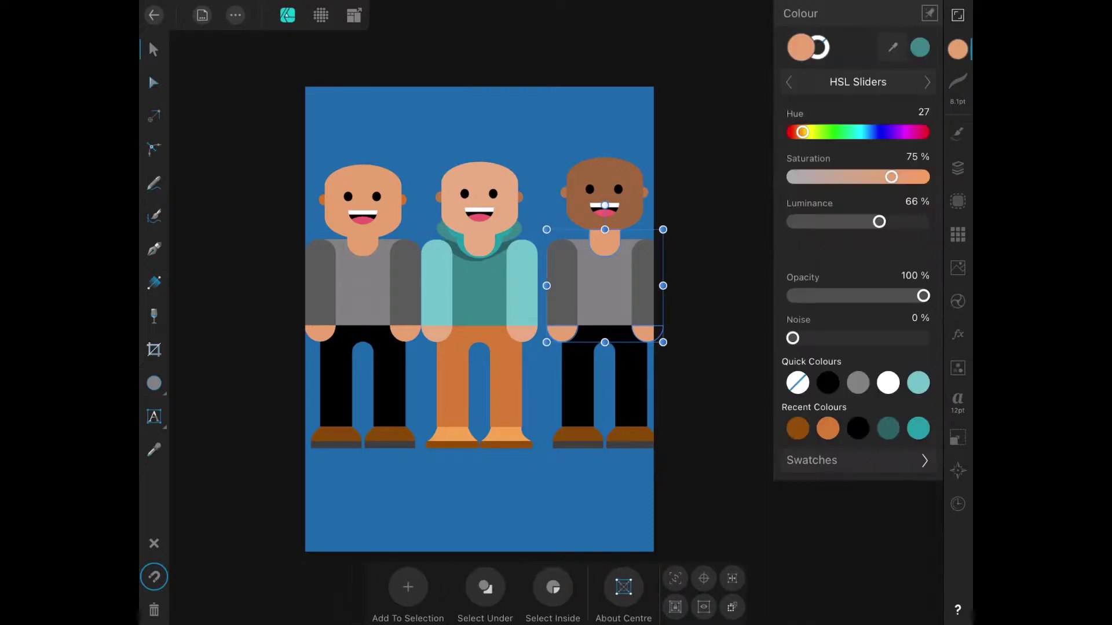
pyautogui.click(153, 450)
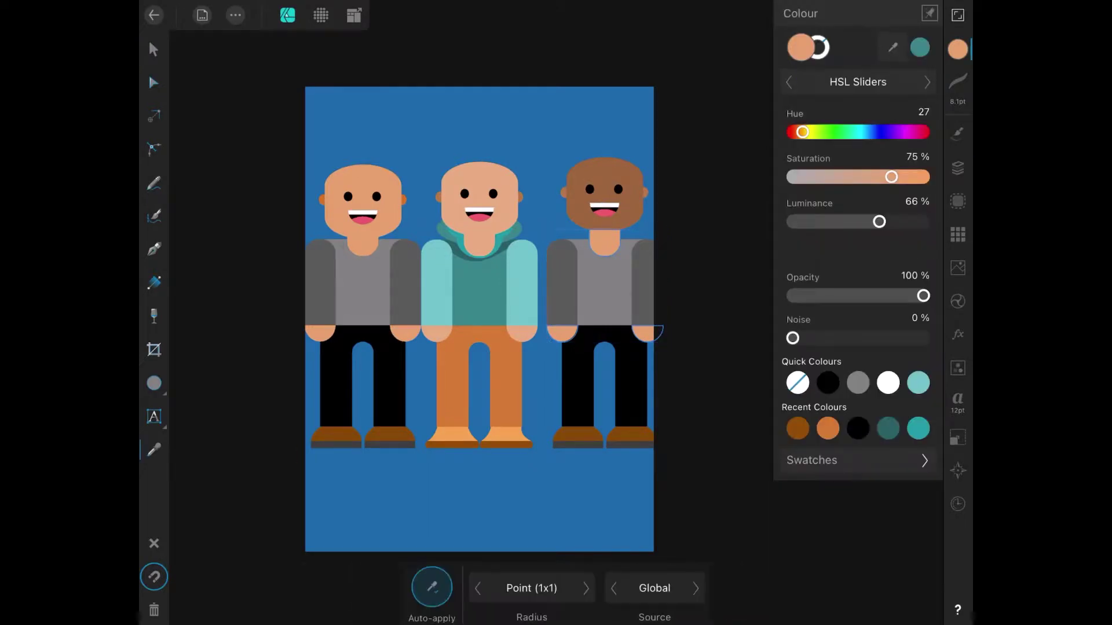
pyautogui.click(604, 173)
pyautogui.scroll(5, 480, 319)
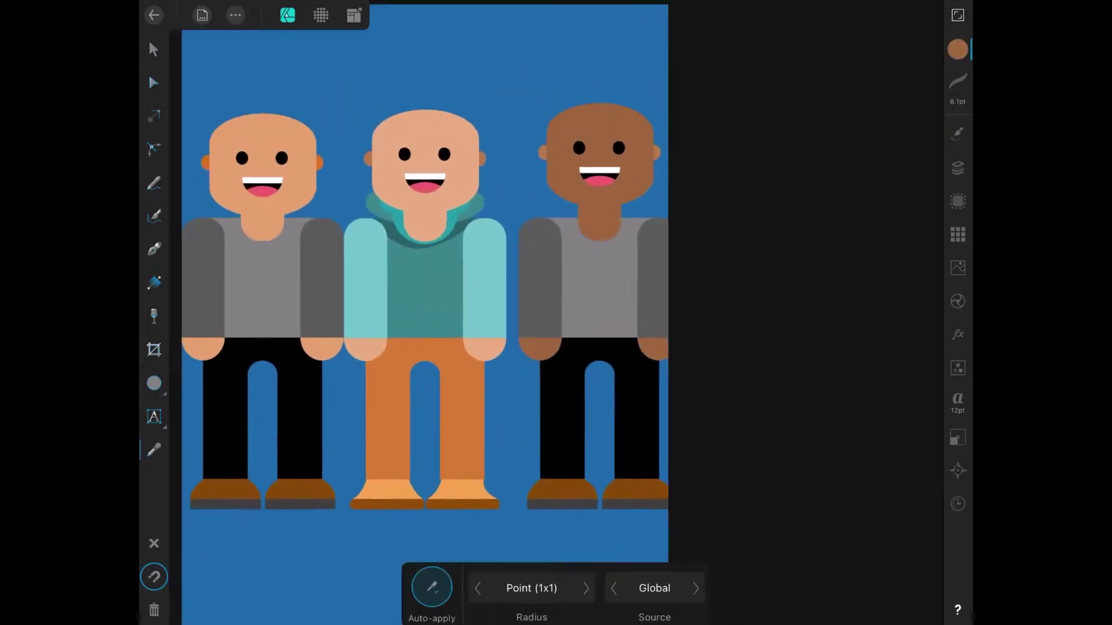
# - Select the brown figure's two hand crescents in the Layers panel
pyautogui.click(958, 168)
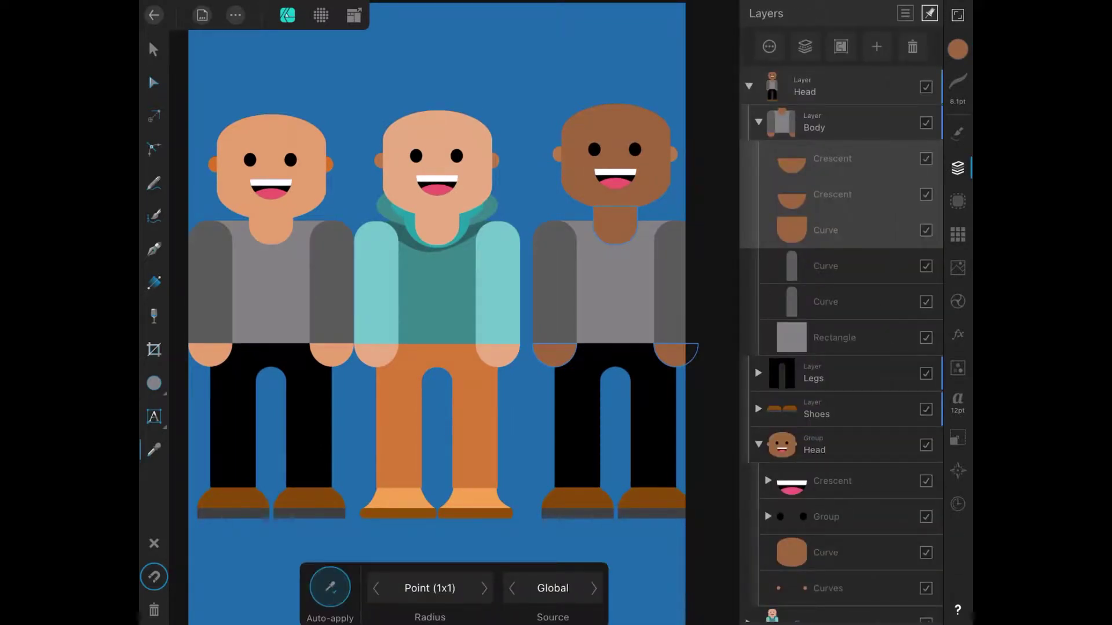
pyautogui.click(825, 266)
pyautogui.click(825, 301)
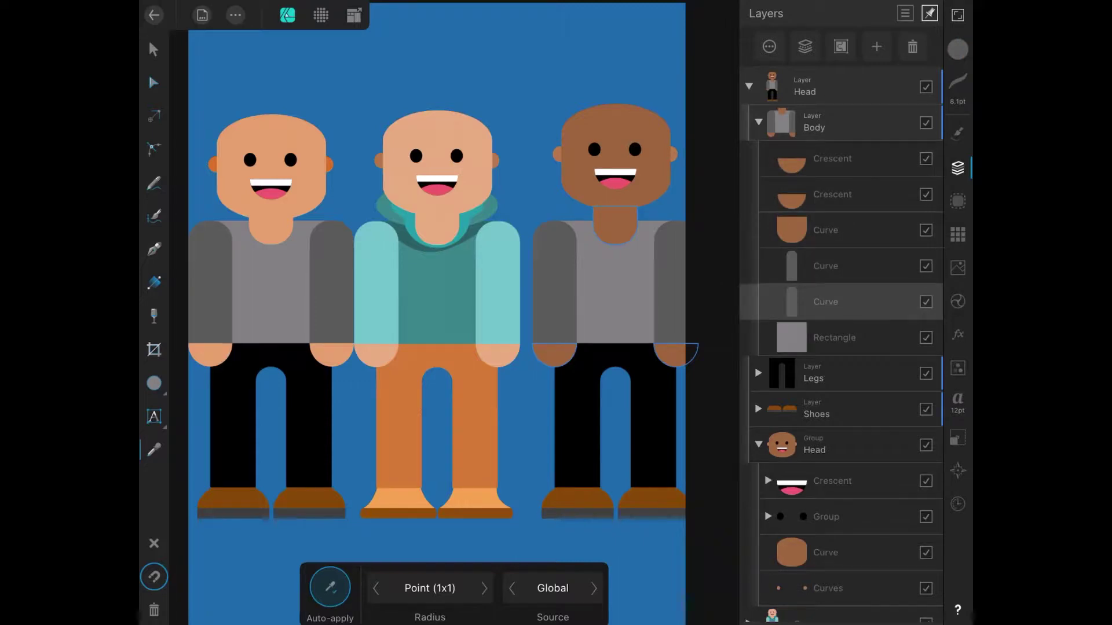
pyautogui.click(826, 266)
pyautogui.click(832, 194)
pyautogui.keyDown('shift'); pyautogui.click(832, 158); pyautogui.keyUp('shift')
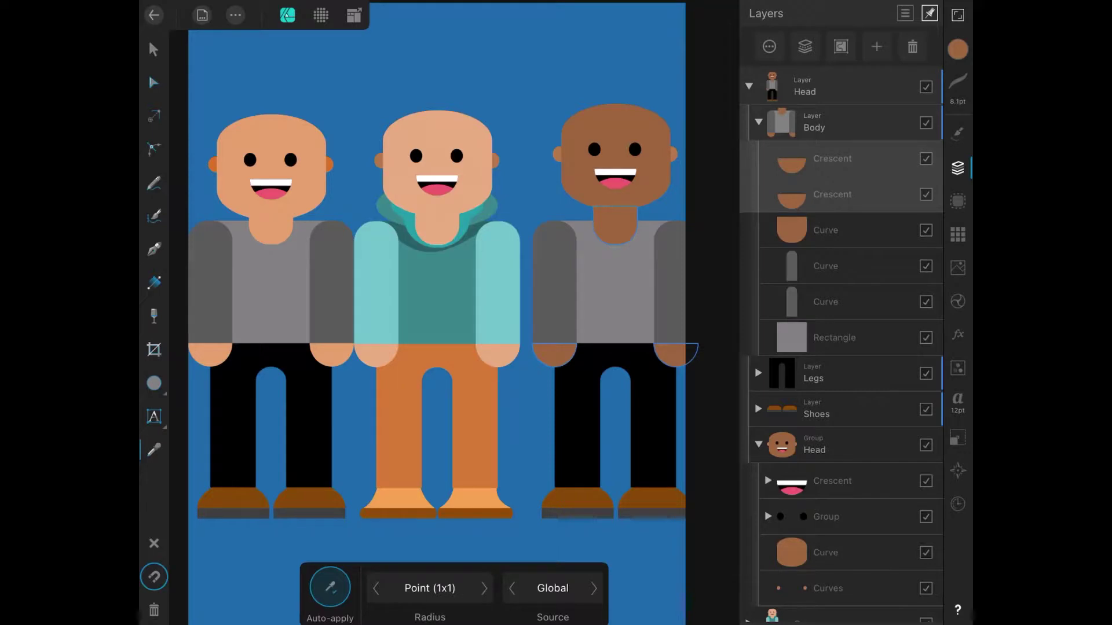
# - Duplicate the two hand crescents and group the copies
pyautogui.click(153, 49)
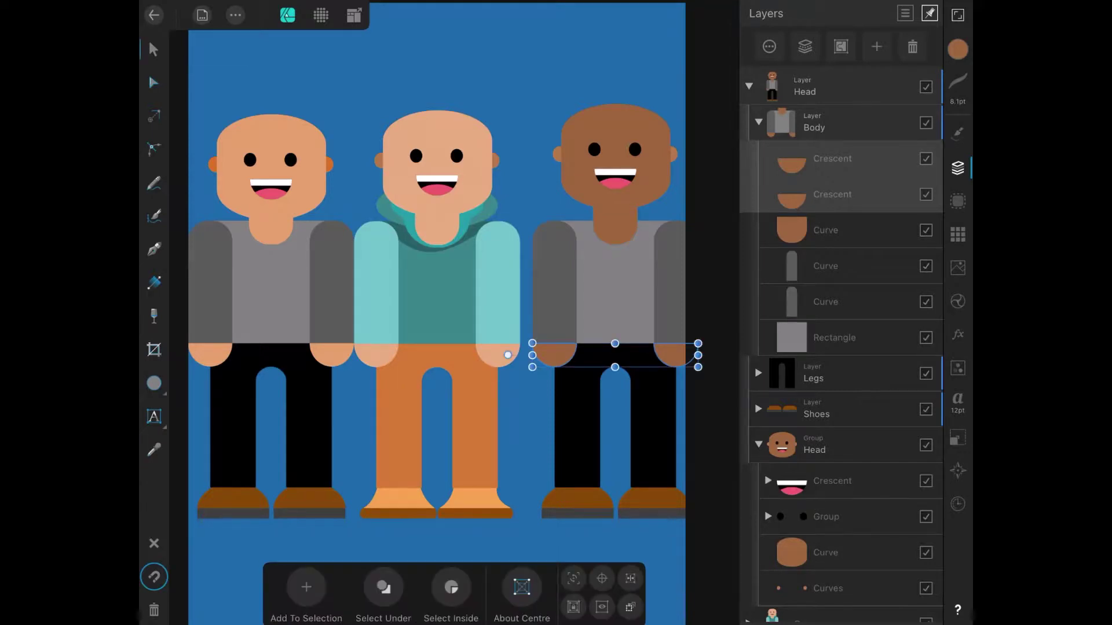
pyautogui.click(236, 15)
pyautogui.click(288, 70)
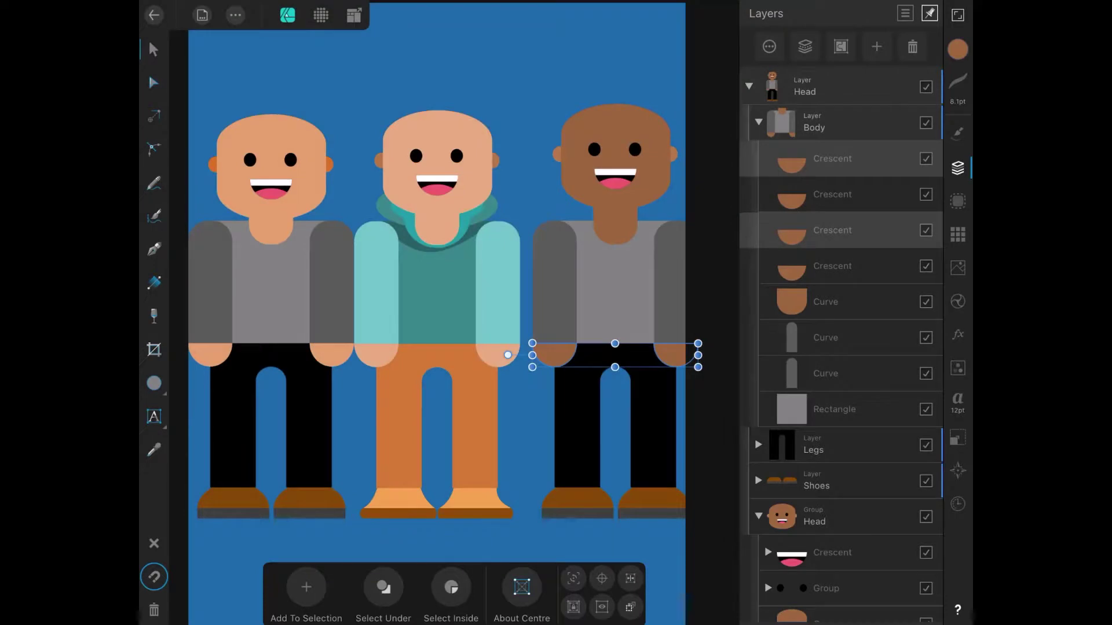
pyautogui.click(840, 46)
pyautogui.press('Escape')
pyautogui.hotkey('ctrl', 'g')
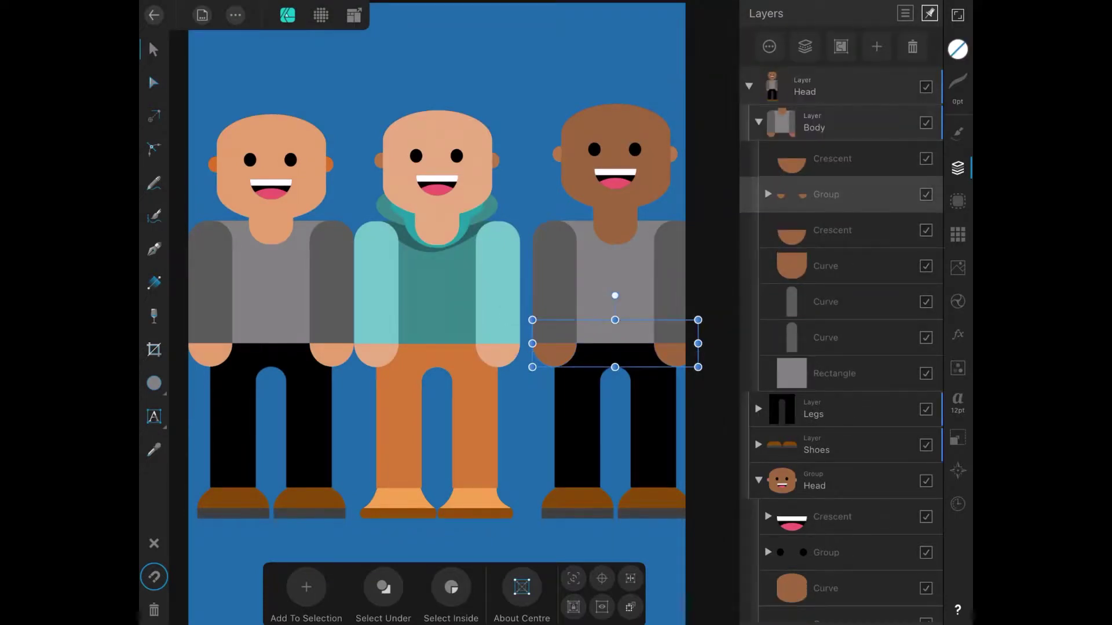
pyautogui.click(957, 438)
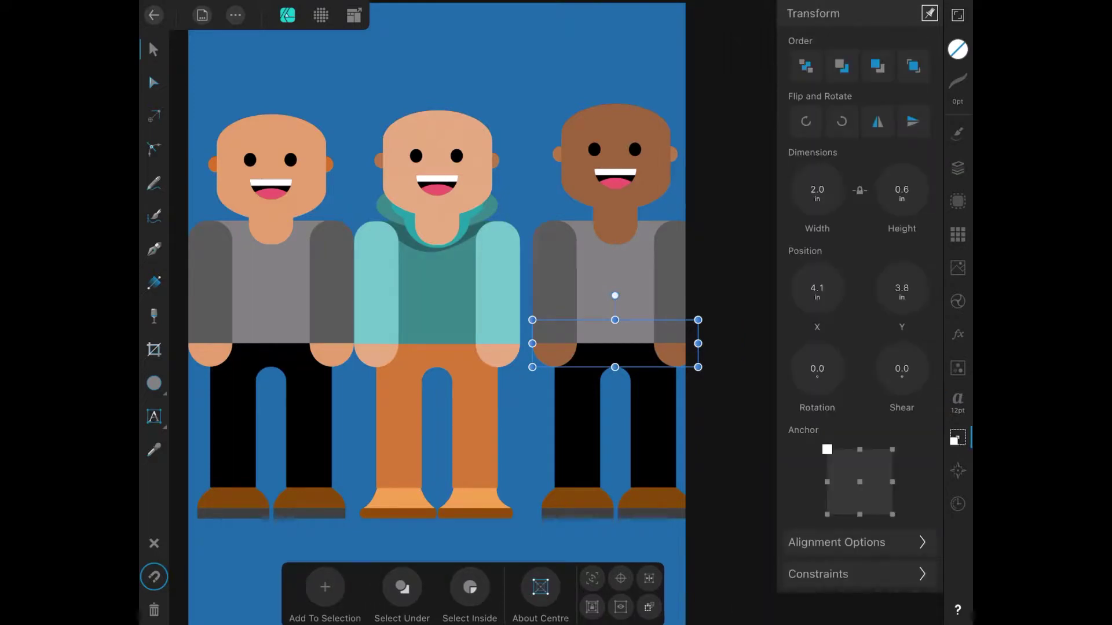
# - Rotate the copied hands group exactly 180° and place it on the brown figure's shoulders
pyautogui.moveTo(817, 368); pyautogui.dragTo(868, 368)
pyautogui.click(817, 368)
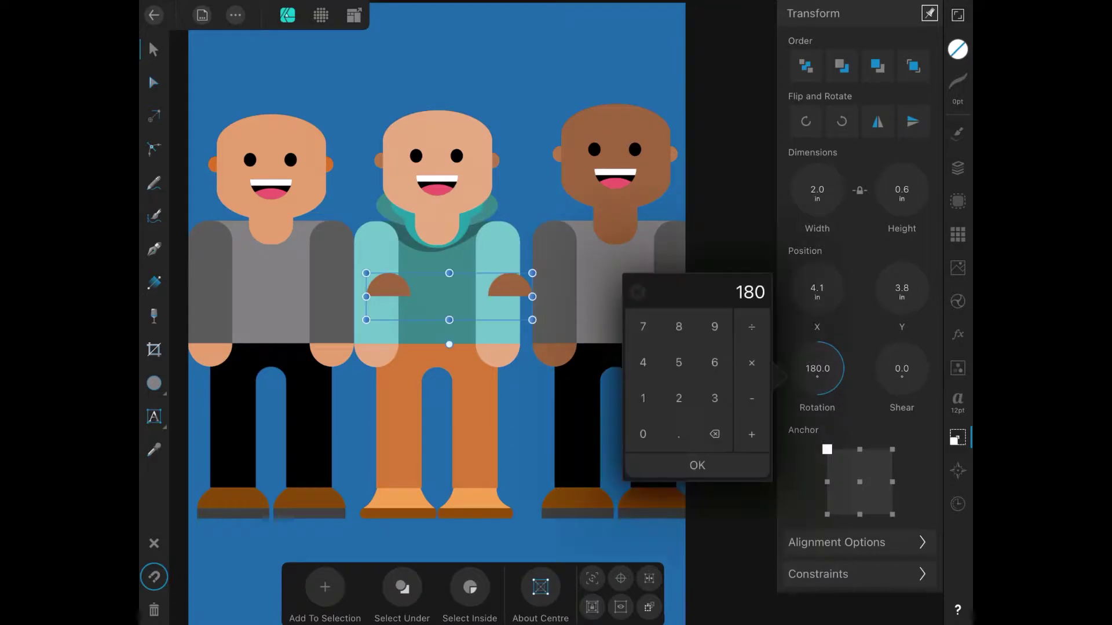
pyautogui.click(714, 434)
pyautogui.click(642, 434)
pyautogui.click(697, 465)
pyautogui.moveTo(449, 296); pyautogui.dragTo(612, 241)
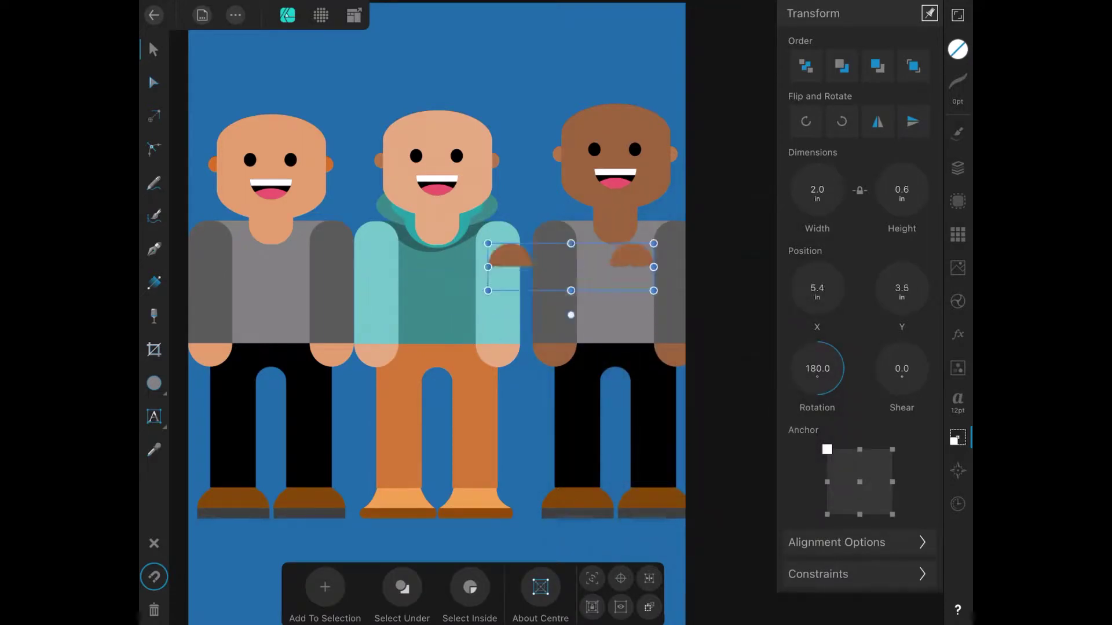
pyautogui.scroll(5, 554, 251)
pyautogui.scroll(2, 632, 304)
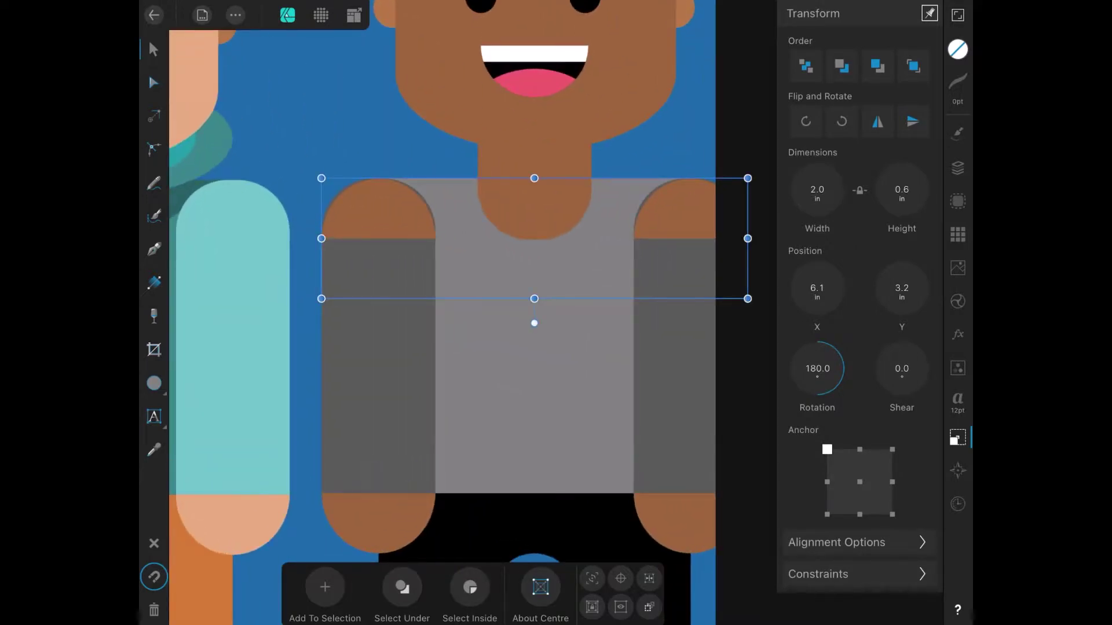
pyautogui.click(958, 201)
pyautogui.click(958, 168)
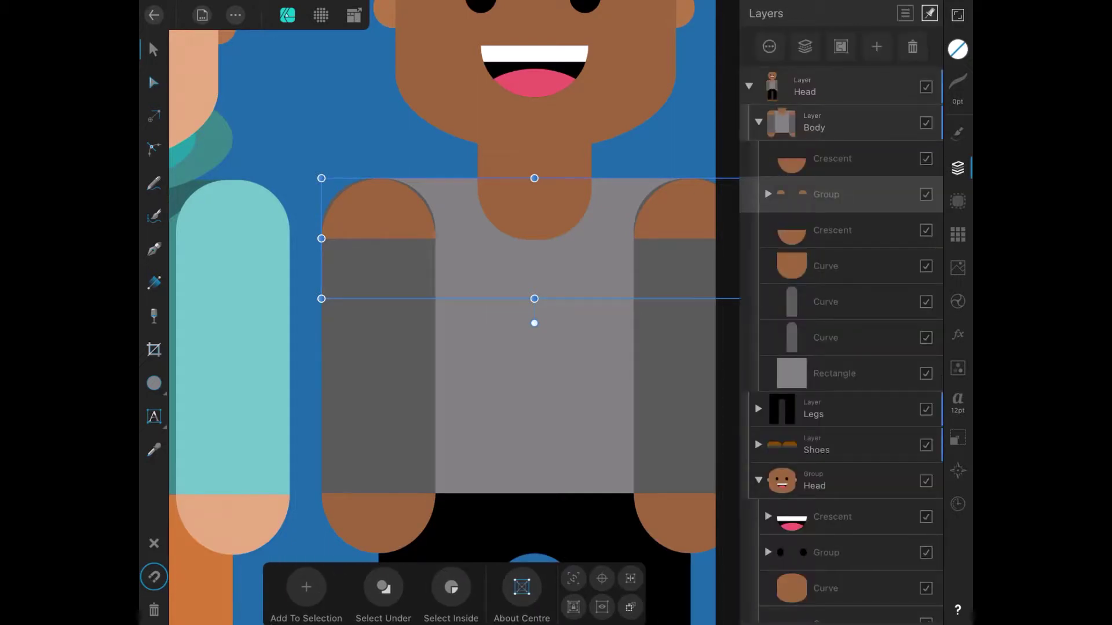
pyautogui.click(235, 15)
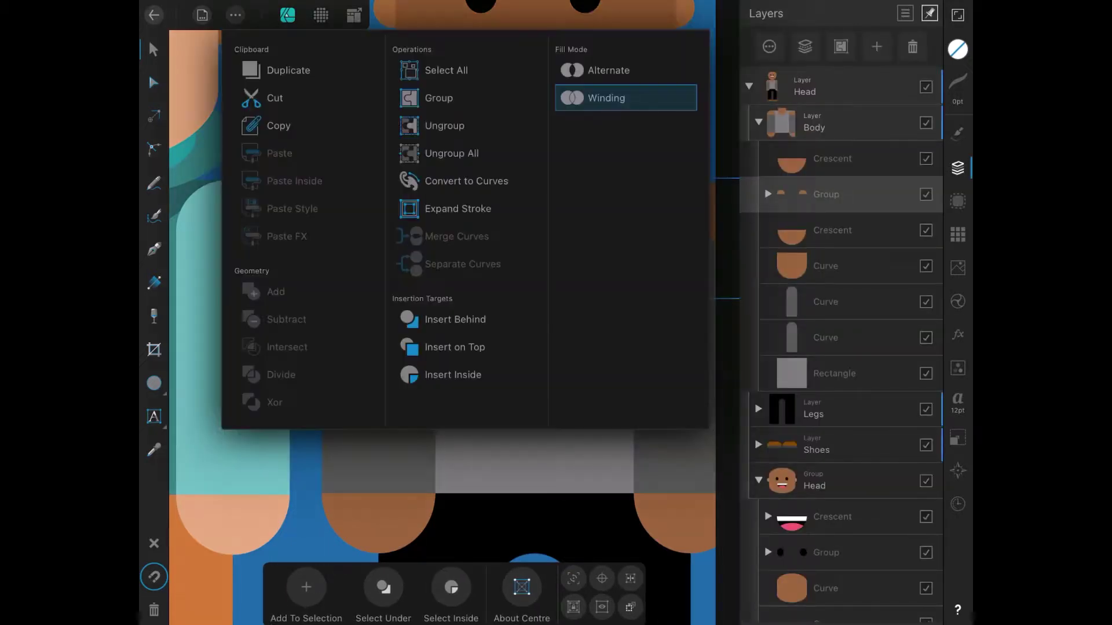
pyautogui.click(235, 15)
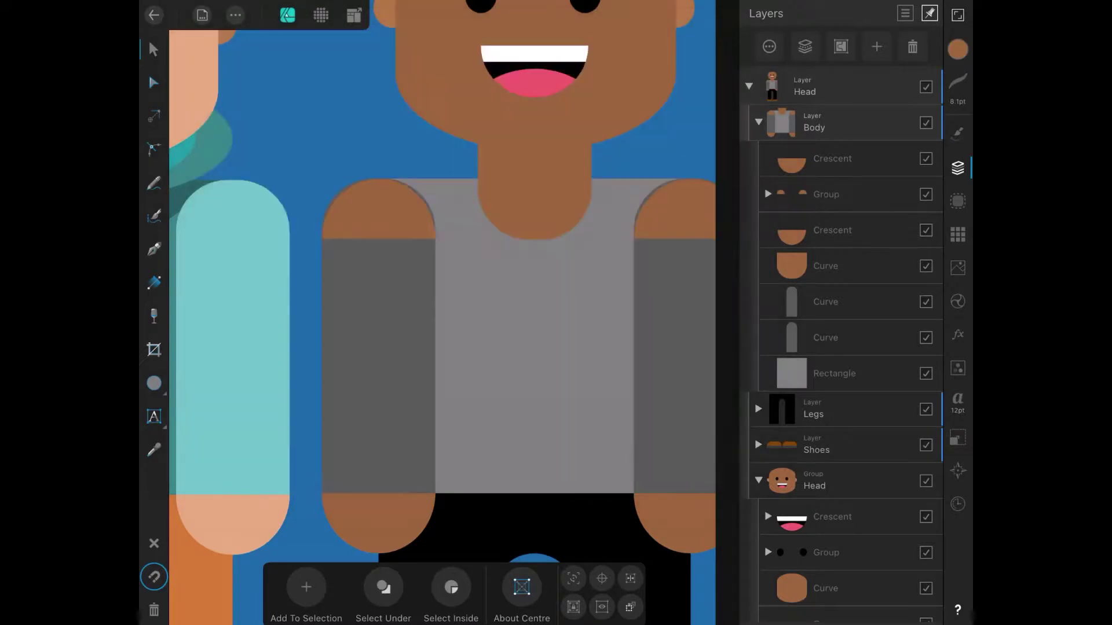
pyautogui.click(768, 194)
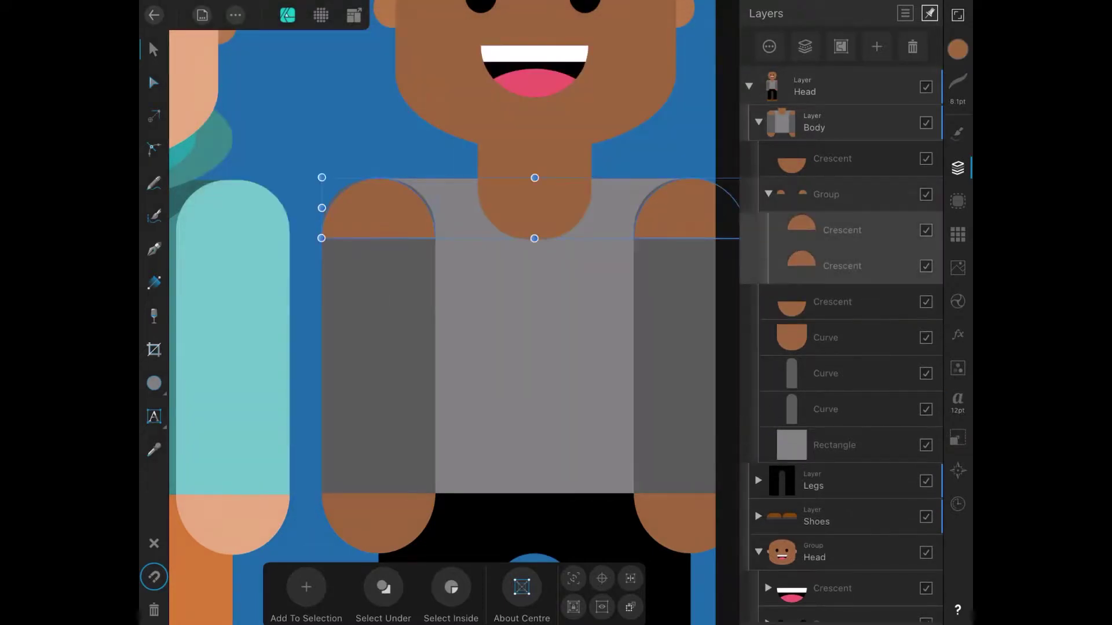
pyautogui.click(235, 15)
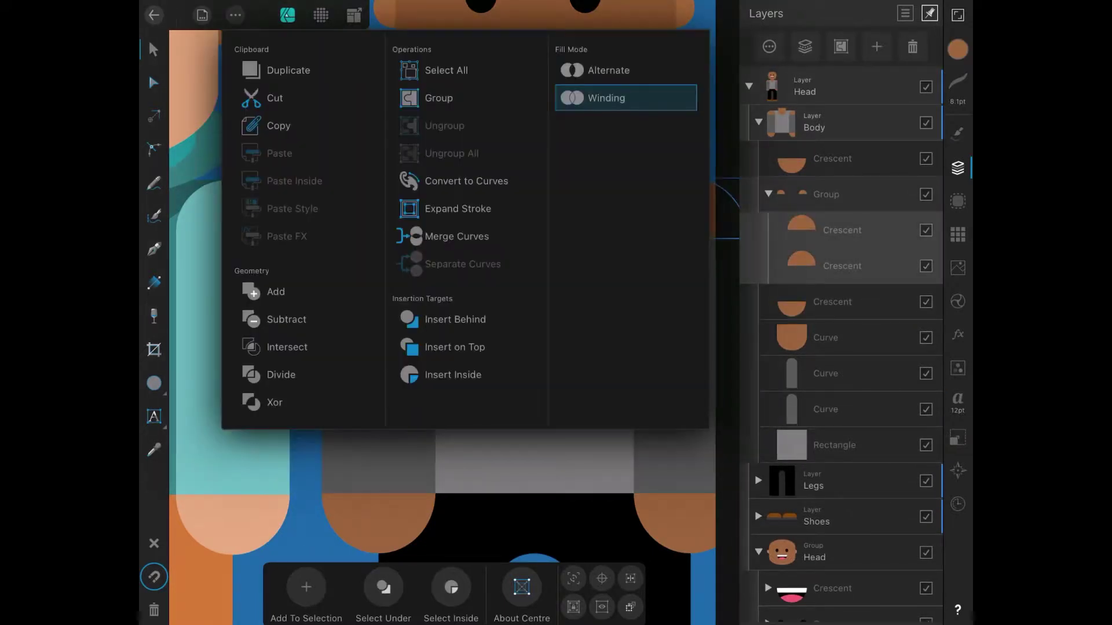
pyautogui.click(457, 236)
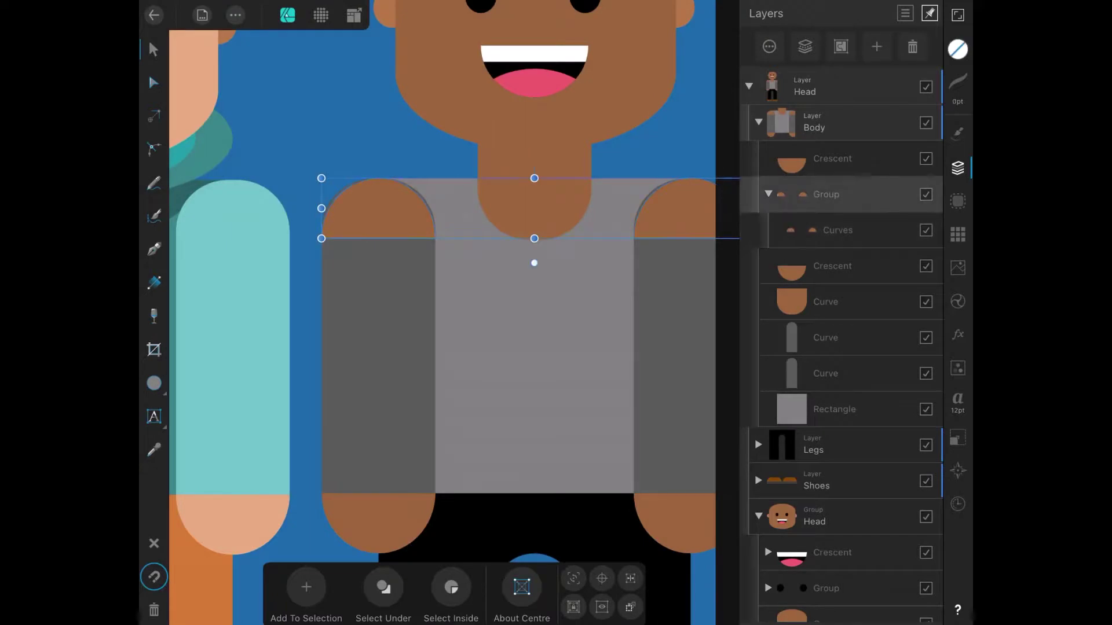
pyautogui.moveTo(812, 230); pyautogui.dragTo(812, 185)
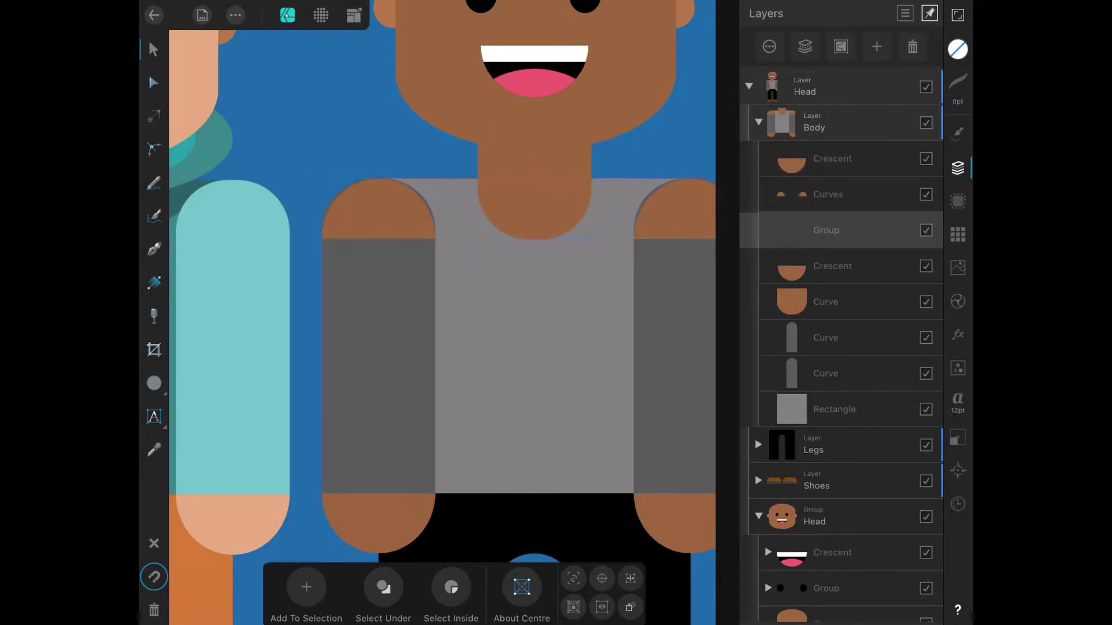
pyautogui.click(912, 46)
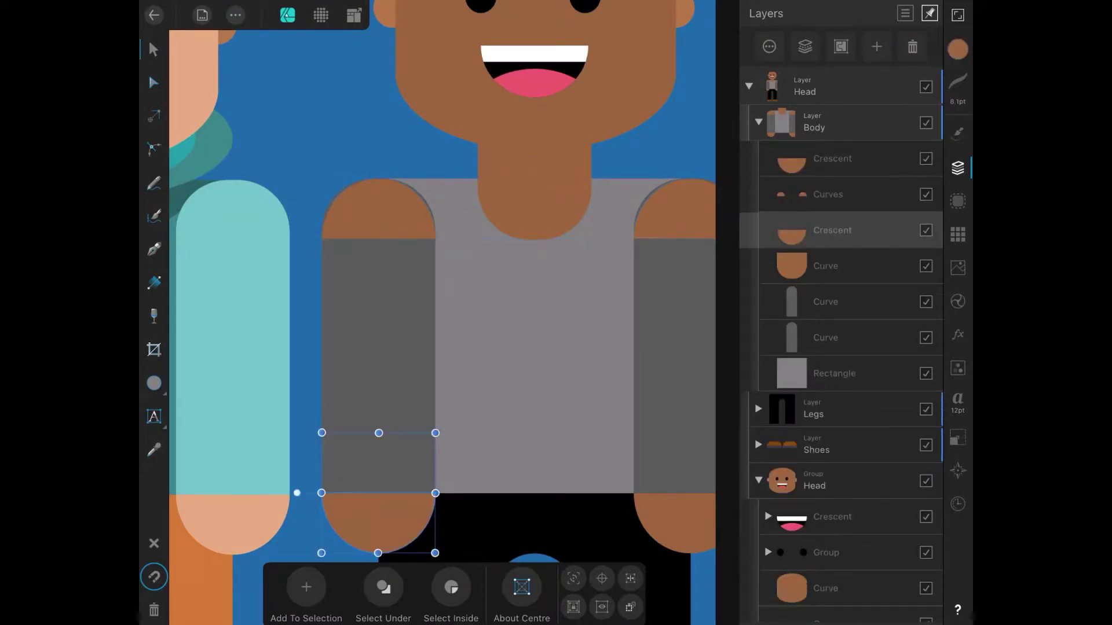
pyautogui.click(828, 194)
pyautogui.scroll(-2, 440, 313)
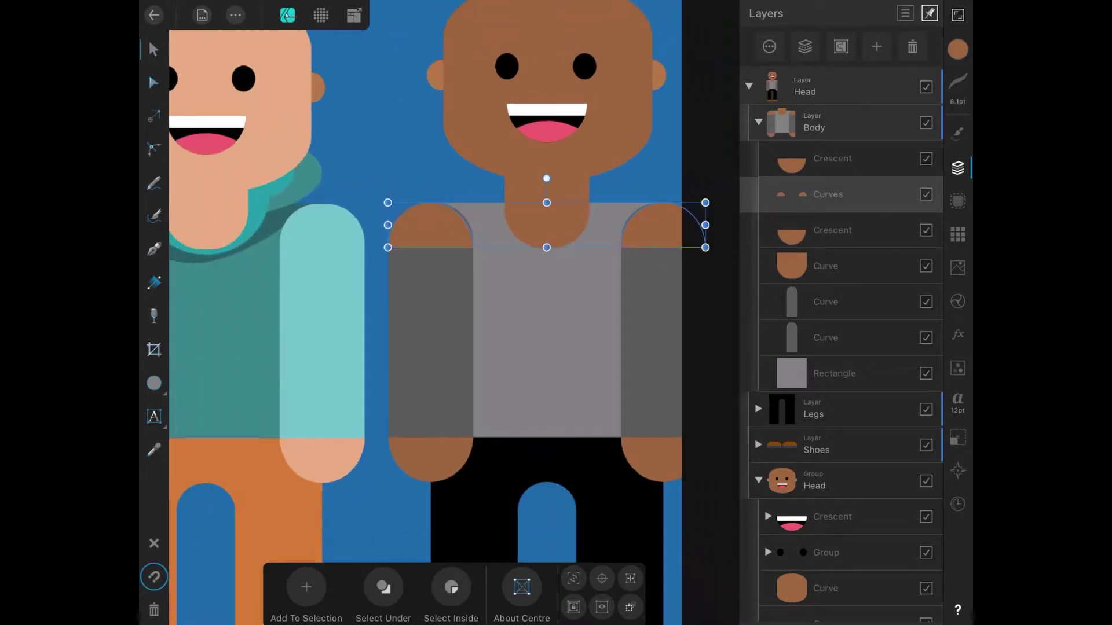
pyautogui.moveTo(388, 203); pyautogui.dragTo(374, 194)
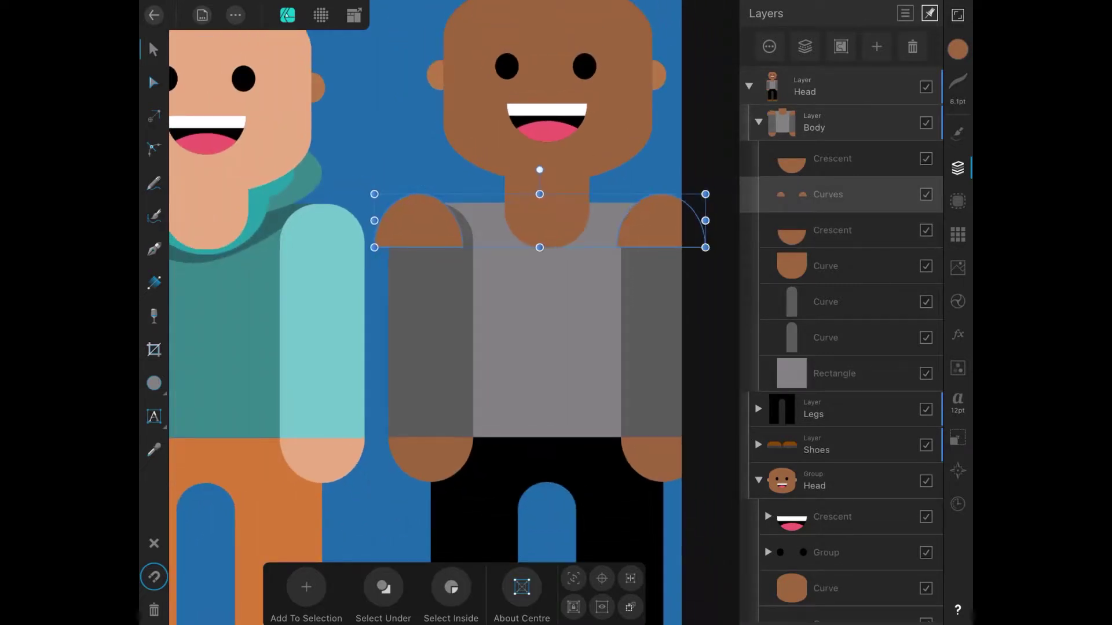
pyautogui.moveTo(705, 194); pyautogui.dragTo(726, 180)
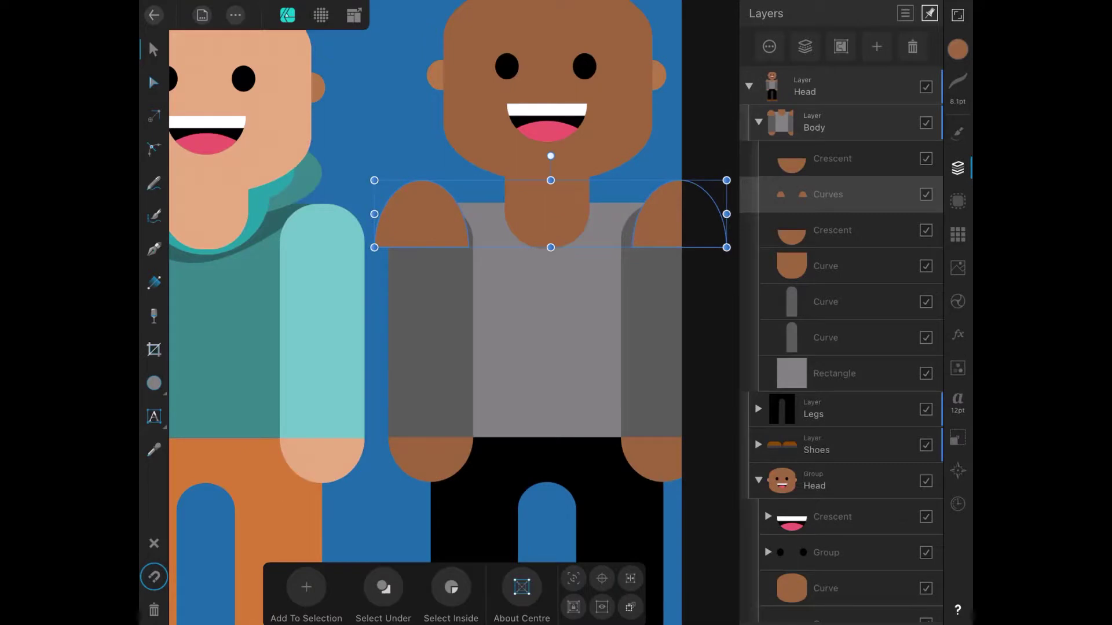
pyautogui.hotkey('ctrl', 'z')
pyautogui.hotkey('ctrl', 'z')
pyautogui.hotkey('ctrl', 'z')
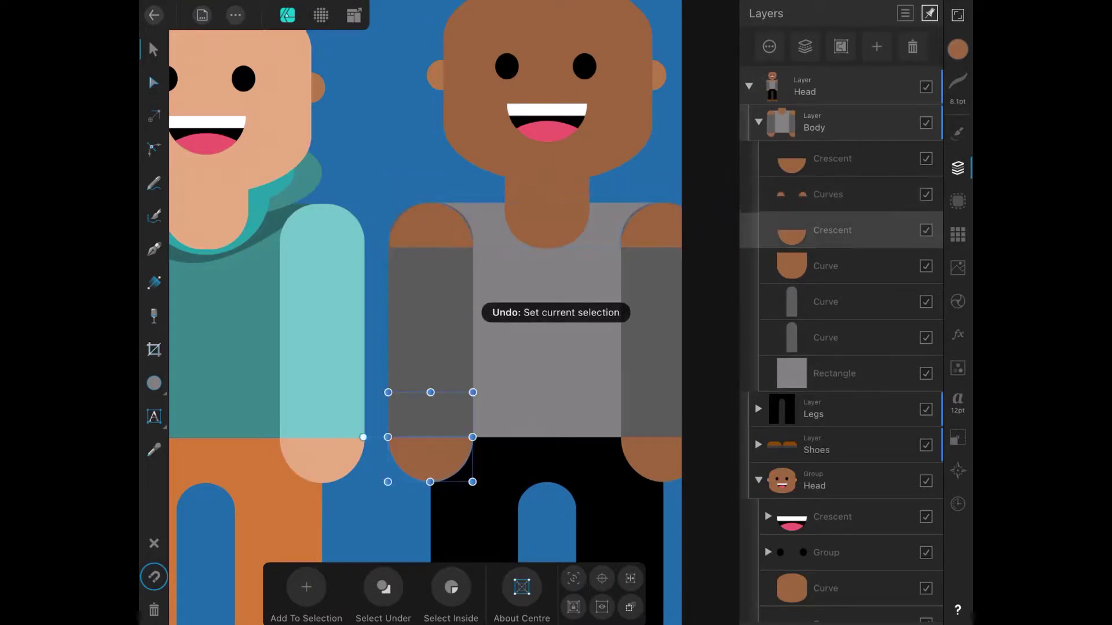
pyautogui.hotkey('ctrl', 'z')
pyautogui.hotkey('ctrl', 'z')
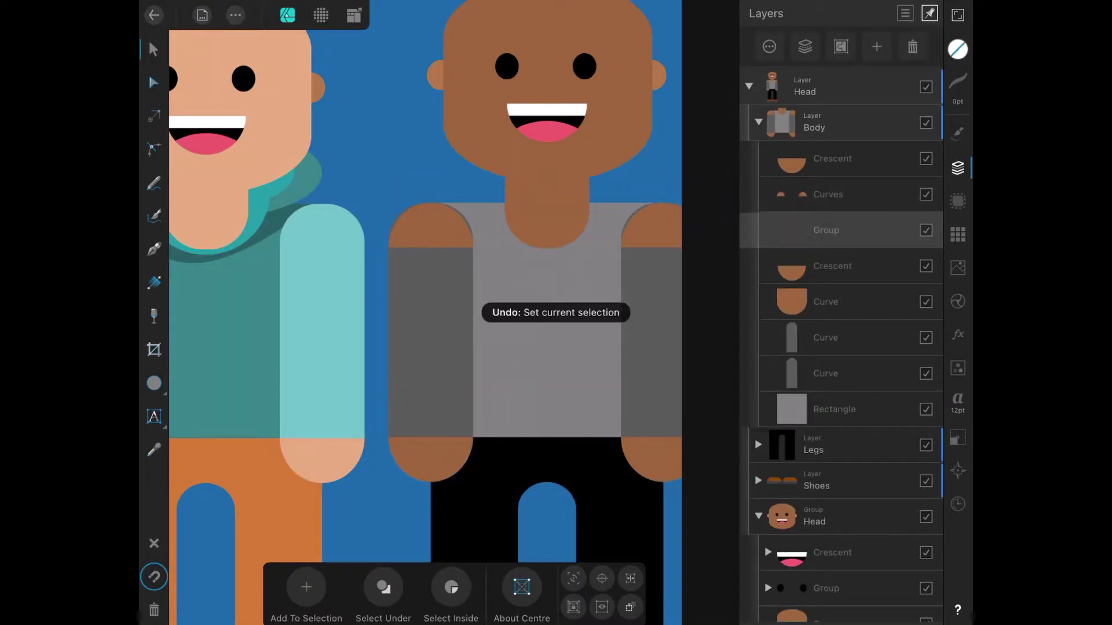
pyautogui.hotkey('ctrl', 'z')
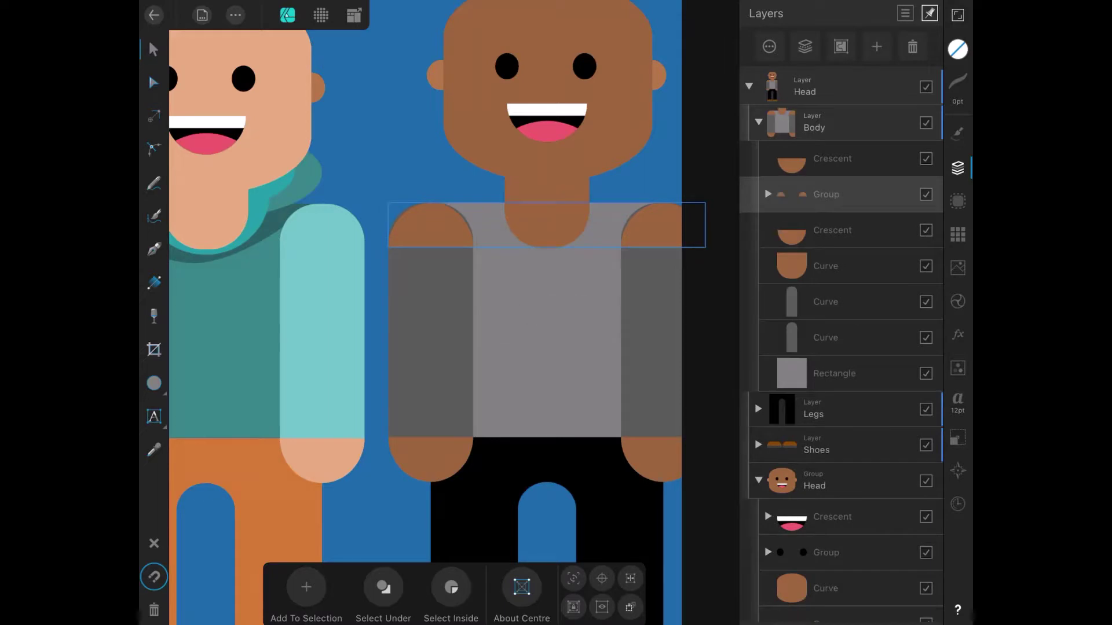
pyautogui.hotkey('ctrl', 'z')
pyautogui.hotkey('ctrl', 'z')
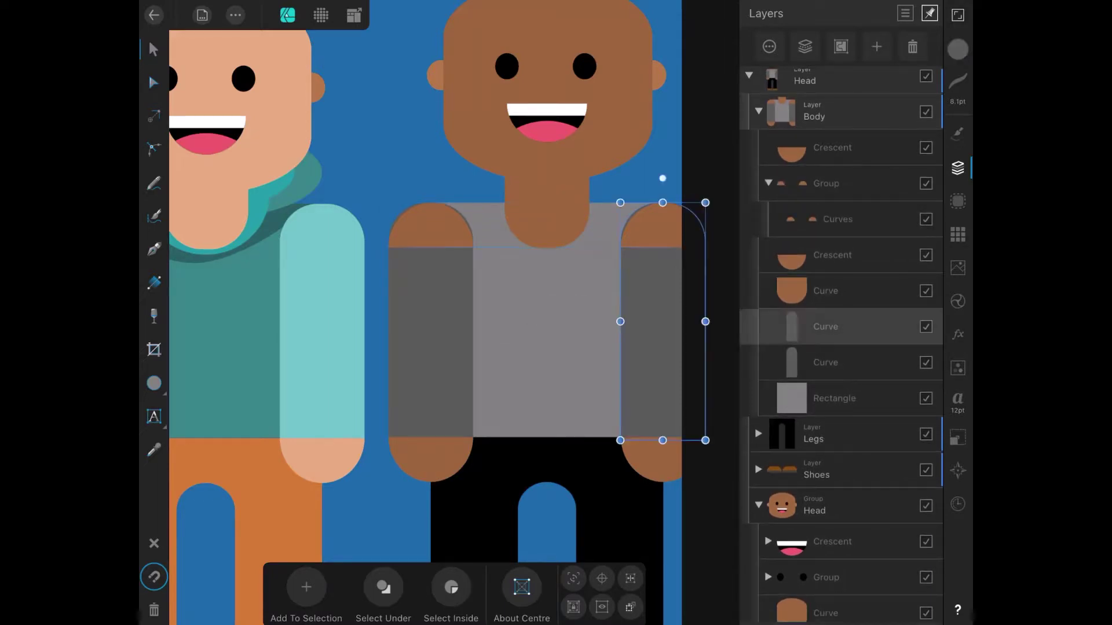
pyautogui.hotkey('ctrl', 'z')
pyautogui.hotkey('ctrl', 'z')
pyautogui.hotkey('ctrl', 'z')
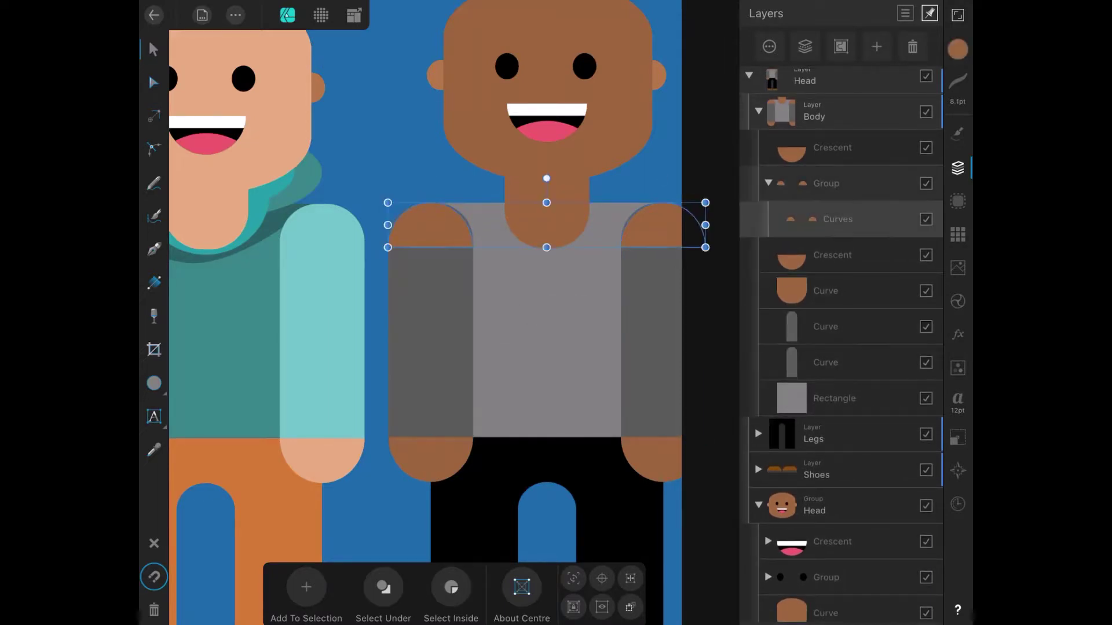
pyautogui.hotkey('ctrl', 'z')
pyautogui.hotkey('ctrl', 'z')
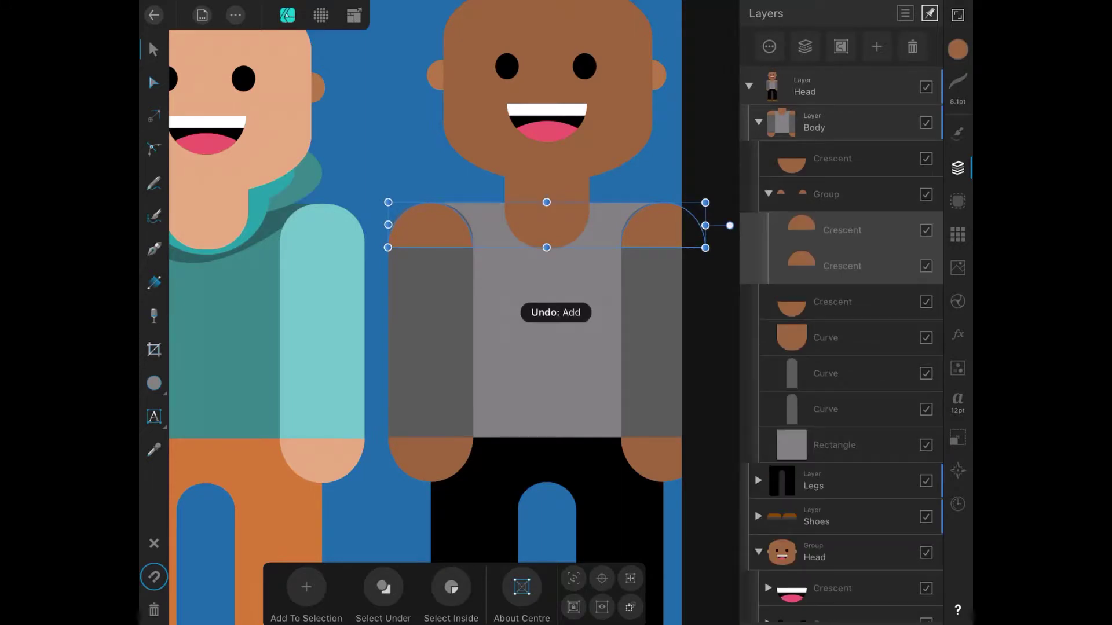
pyautogui.hotkey('ctrl', 'z')
pyautogui.hotkey('ctrl', 'z')
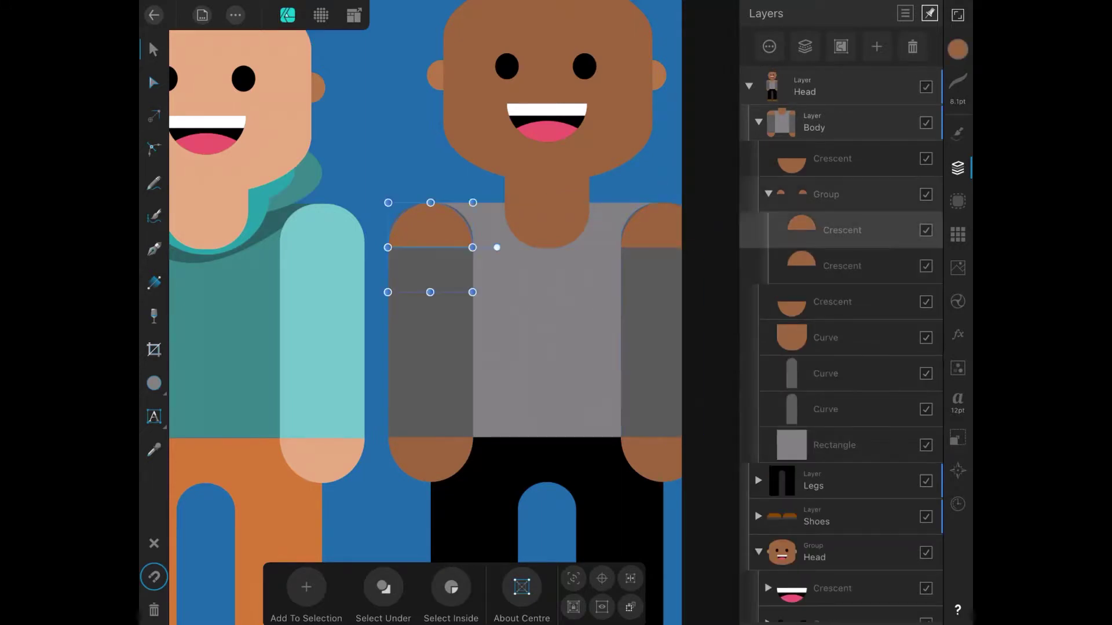
# - Nest the left shoulder crescent inside the left arm curve and adjust its size slightly
pyautogui.moveTo(842, 230); pyautogui.dragTo(842, 373)
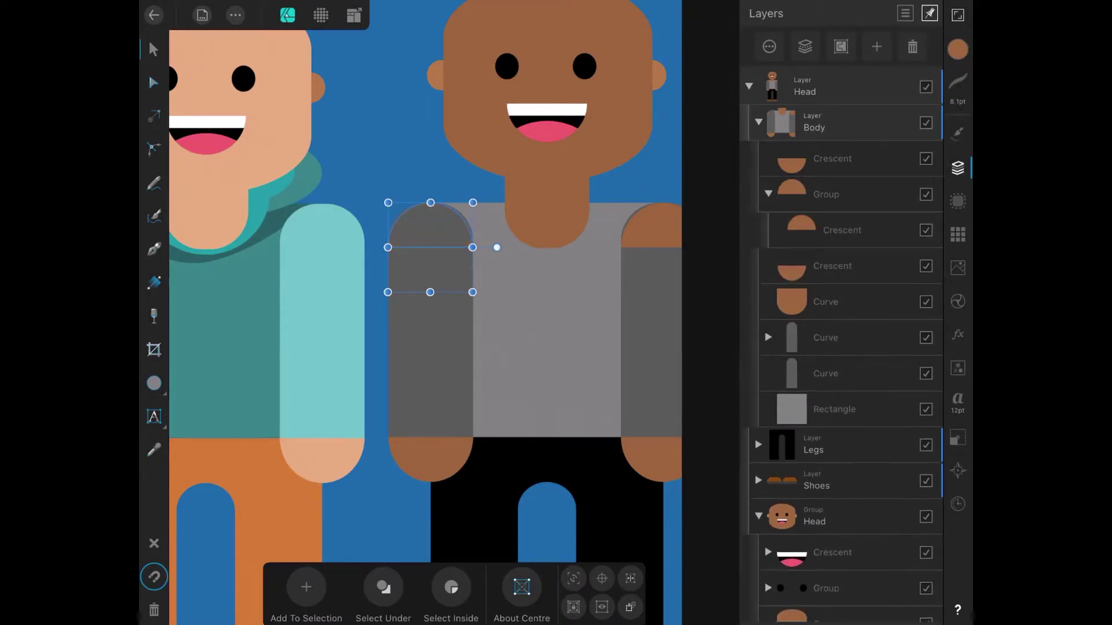
pyautogui.moveTo(472, 203); pyautogui.dragTo(481, 200)
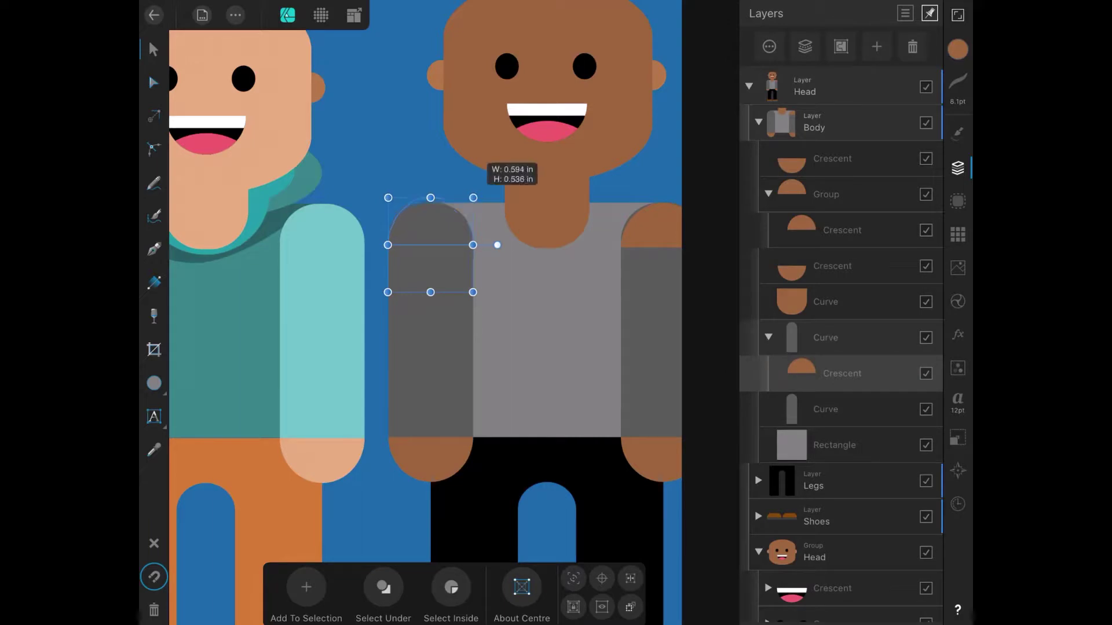
pyautogui.moveTo(374, 246); pyautogui.dragTo(376, 246)
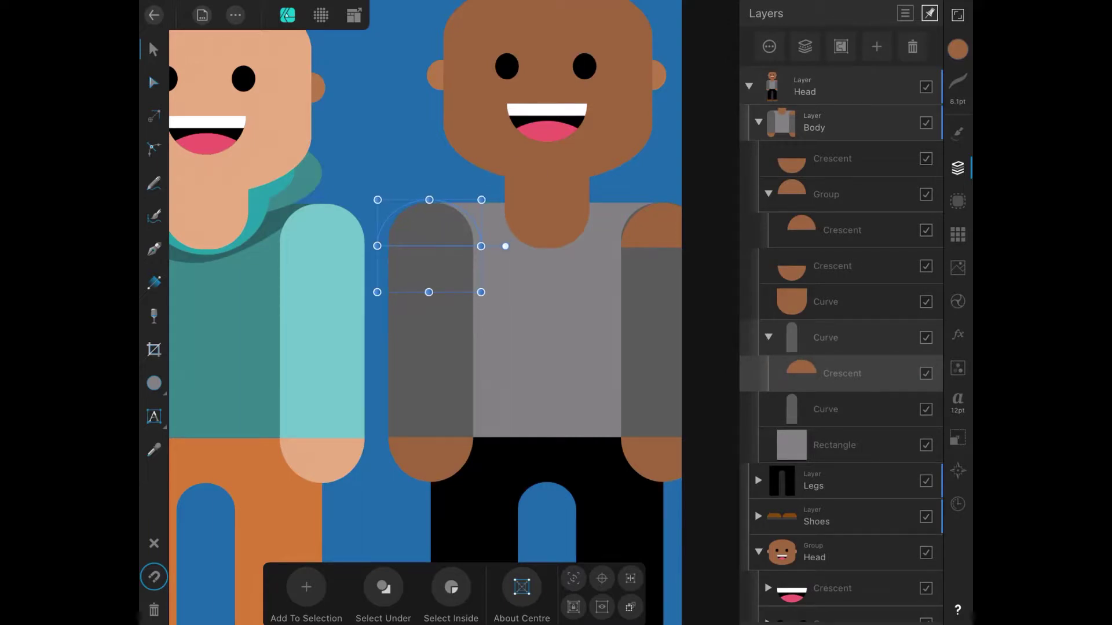
pyautogui.click(825, 409)
pyautogui.click(841, 374)
# - Check the crescent's colour, then delete the left shoulder crescent
pyautogui.click(958, 49)
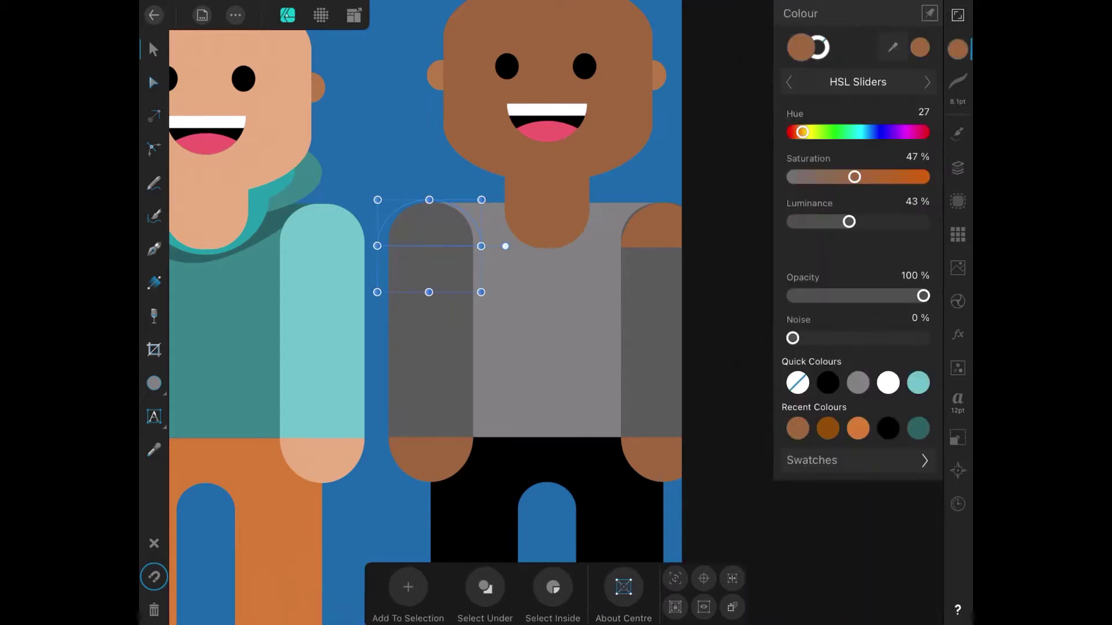
pyautogui.click(958, 49)
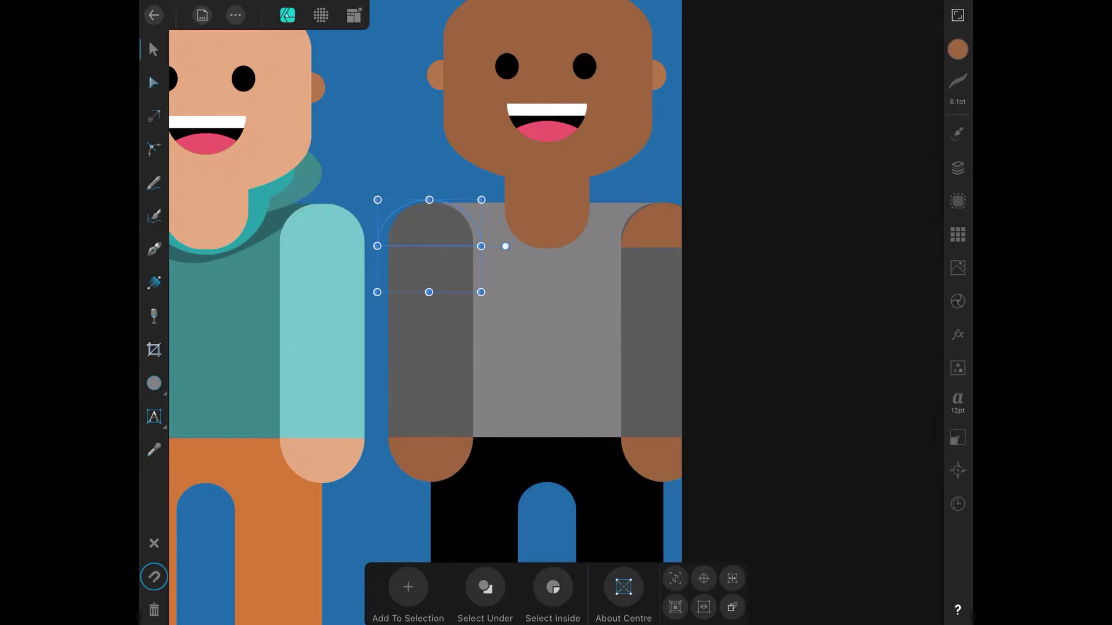
pyautogui.click(958, 168)
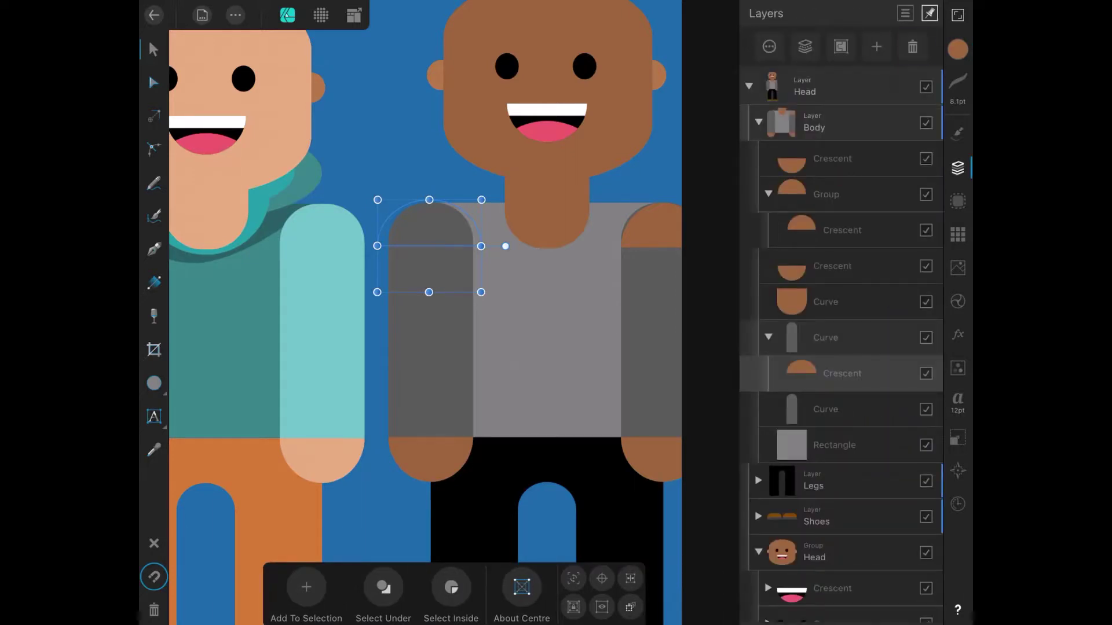
pyautogui.press('Delete')
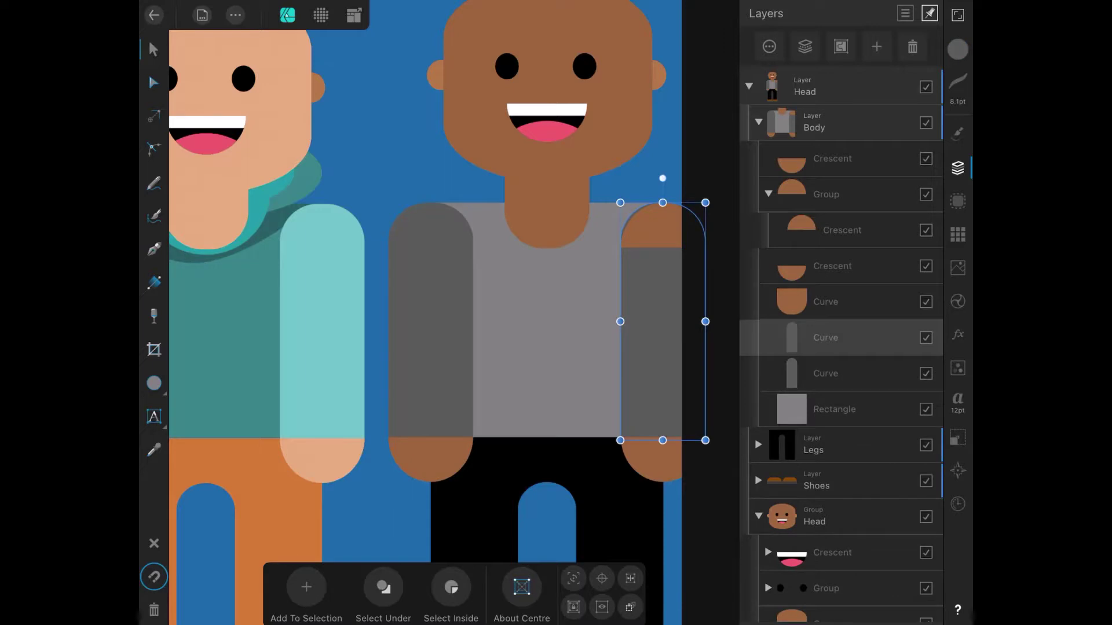
# - Delete the right shoulder crescent from the brown figure's Body layer
pyautogui.click(832, 266)
pyautogui.click(842, 230)
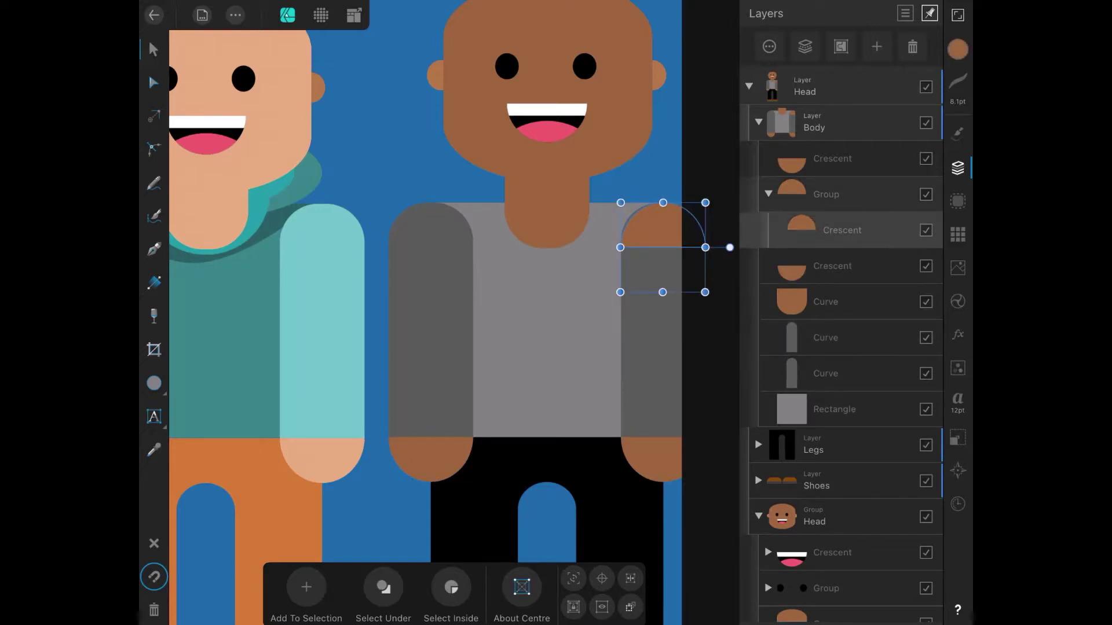
pyautogui.press('Delete')
pyautogui.click(825, 266)
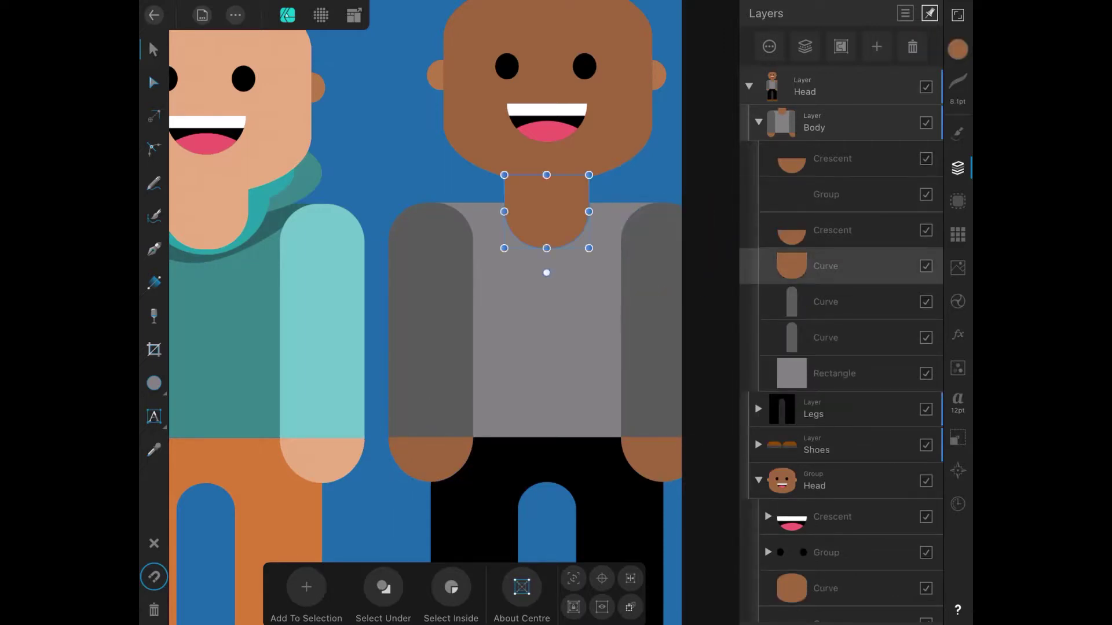
pyautogui.click(832, 230)
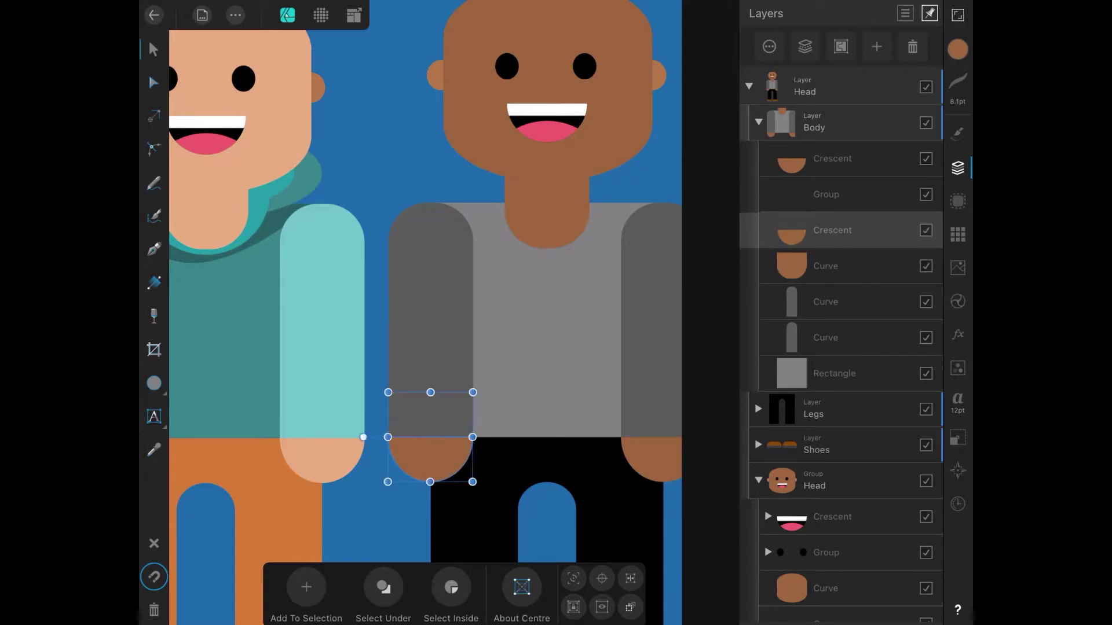
# - Select the arm shapes, then delete the empty group layer
pyautogui.click(825, 302)
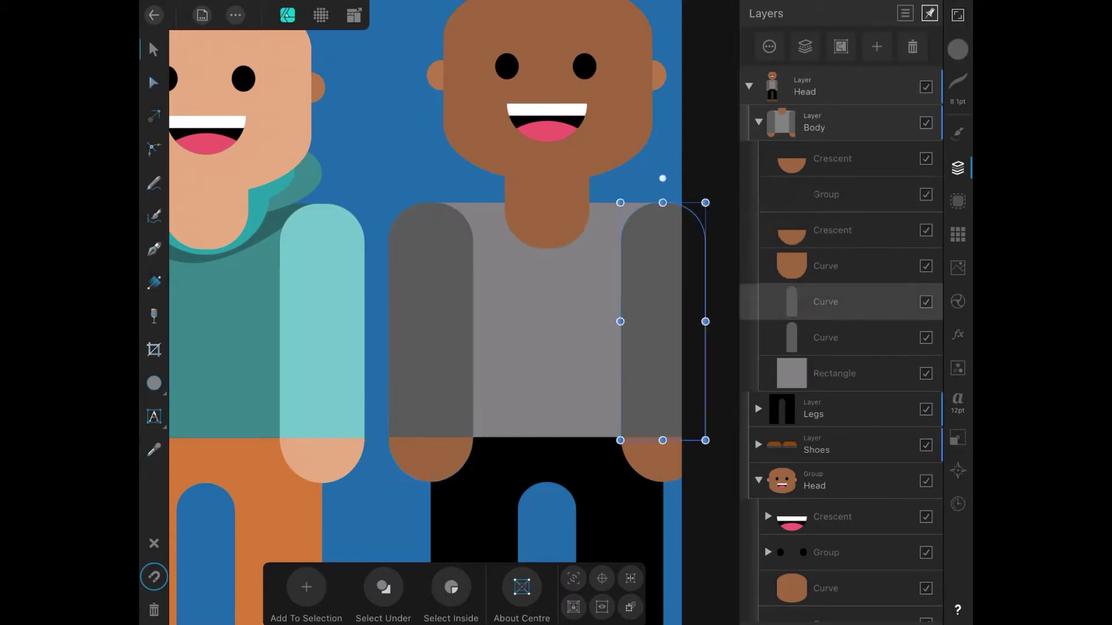
pyautogui.click(825, 337)
pyautogui.click(825, 266)
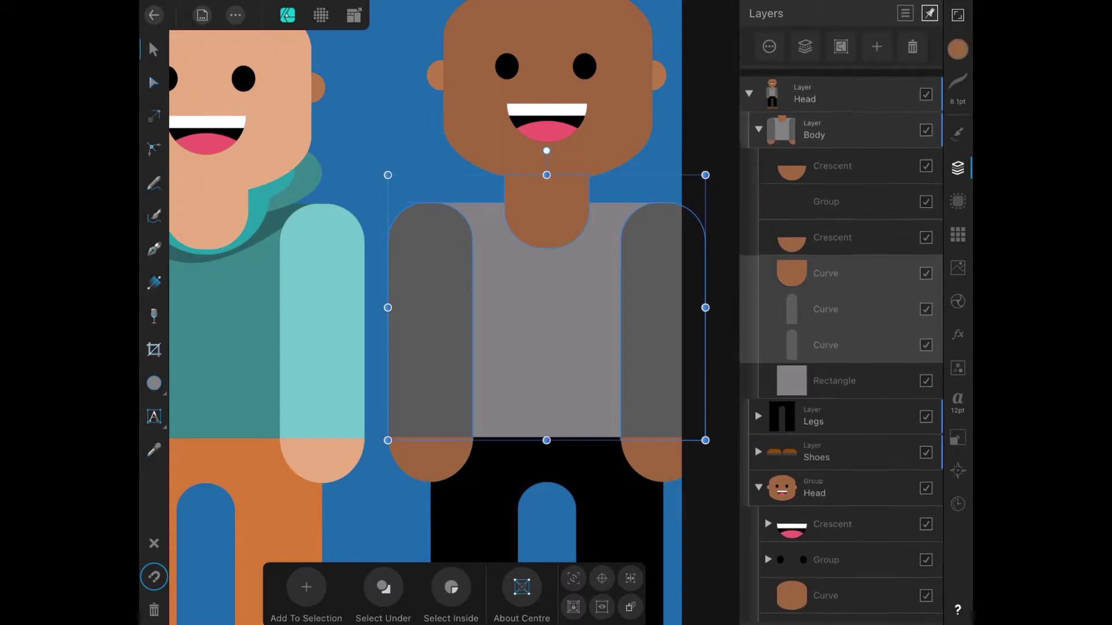
pyautogui.click(825, 266)
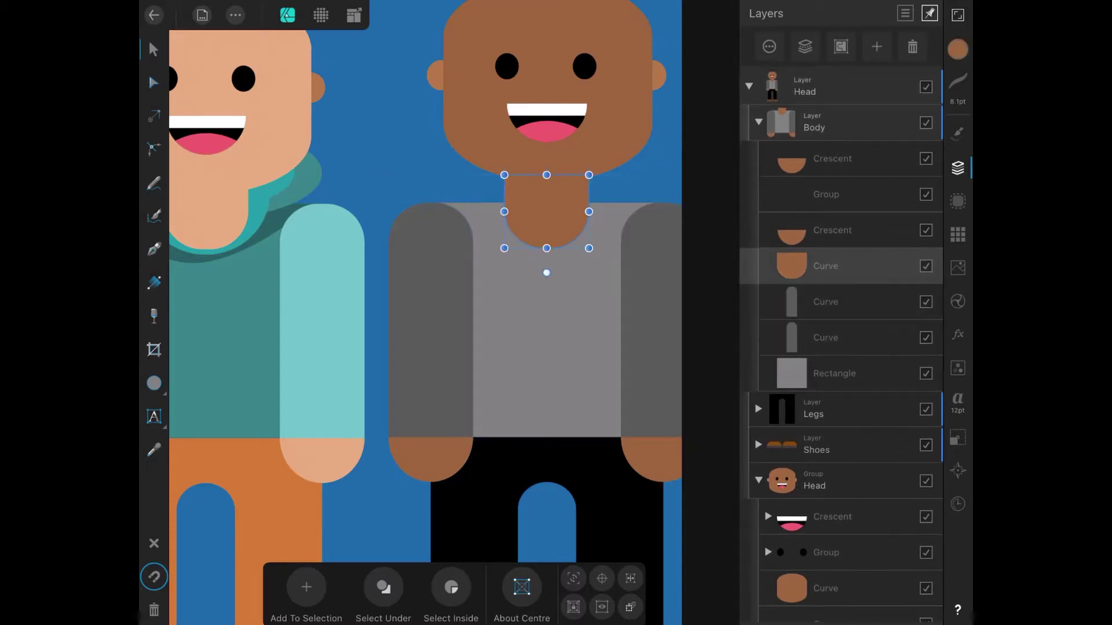
pyautogui.click(825, 302)
pyautogui.click(825, 337)
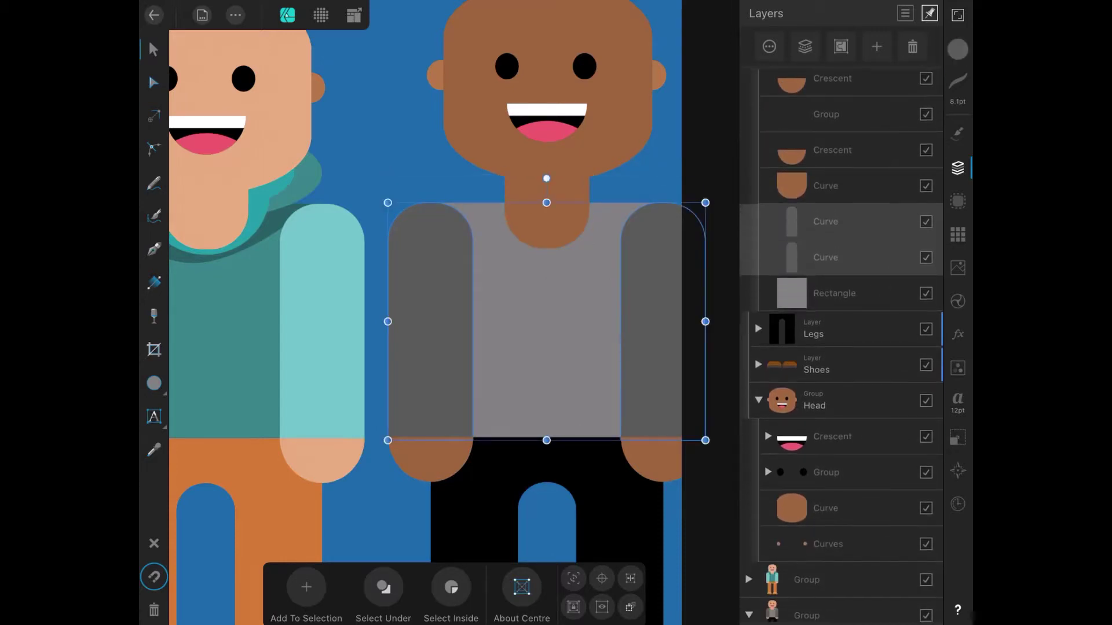
pyautogui.click(826, 196)
pyautogui.click(912, 46)
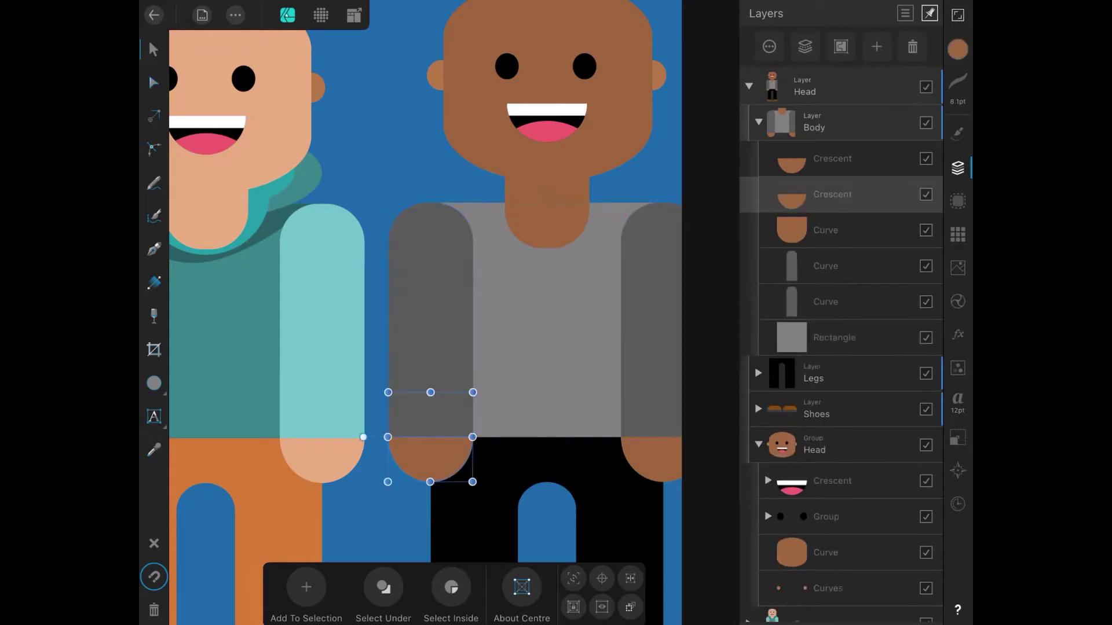
# - Select both shoulder crescents and both arm curves of the brown figure
pyautogui.click(832, 158)
pyautogui.click(832, 194)
pyautogui.click(825, 266)
pyautogui.click(825, 302)
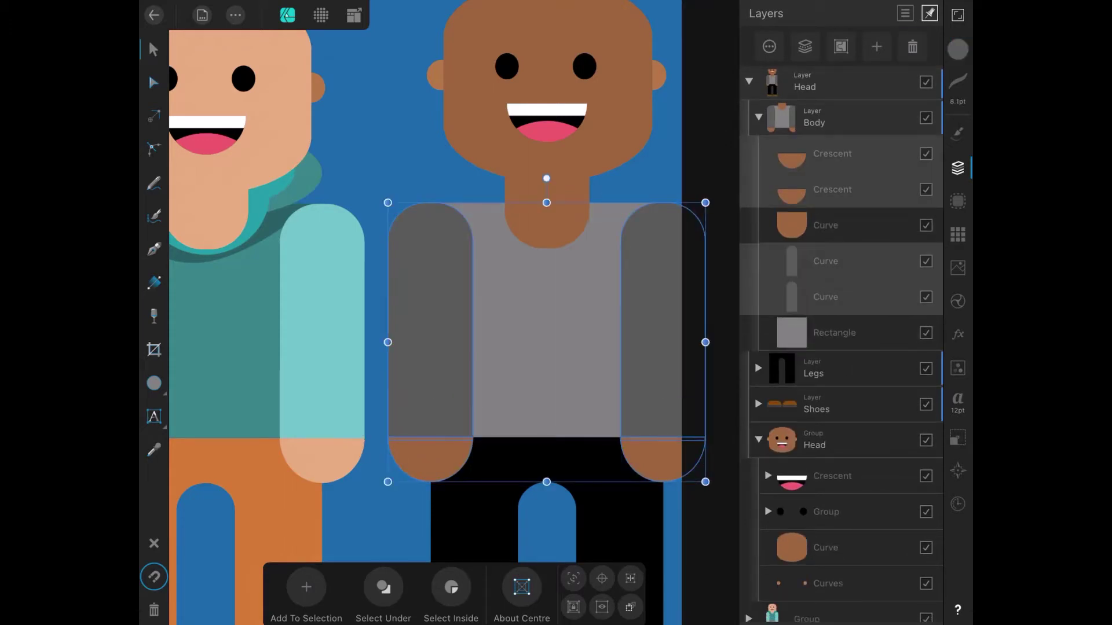
pyautogui.click(958, 437)
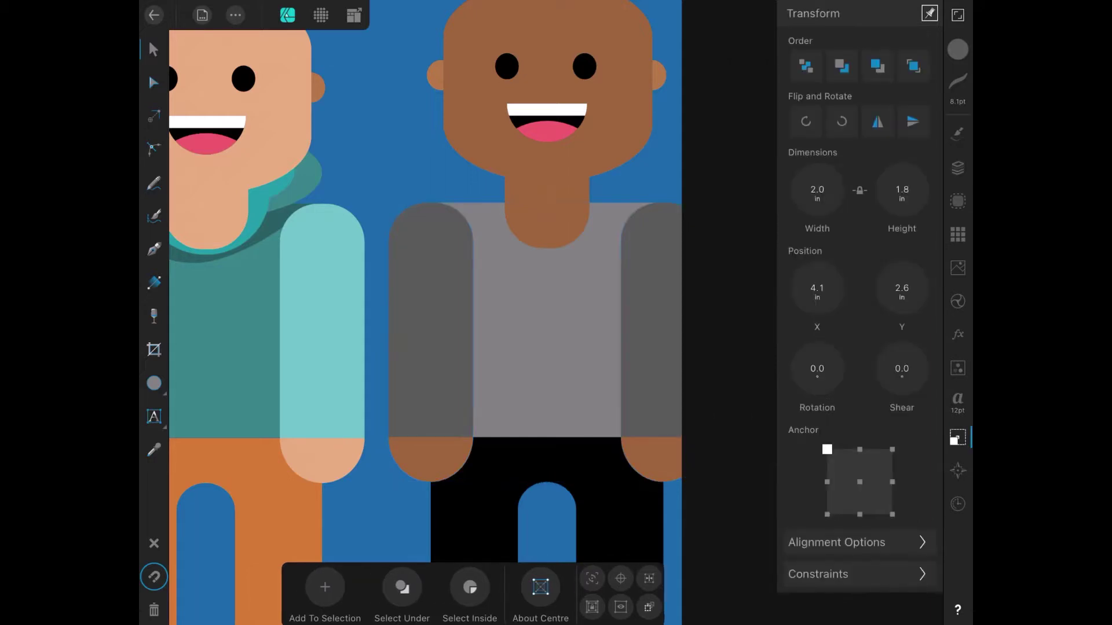
# - Rotate the arms and crescents 180° and drag them back onto the brown figure
pyautogui.click(817, 369)
pyautogui.click(643, 399)
pyautogui.click(679, 326)
pyautogui.click(643, 434)
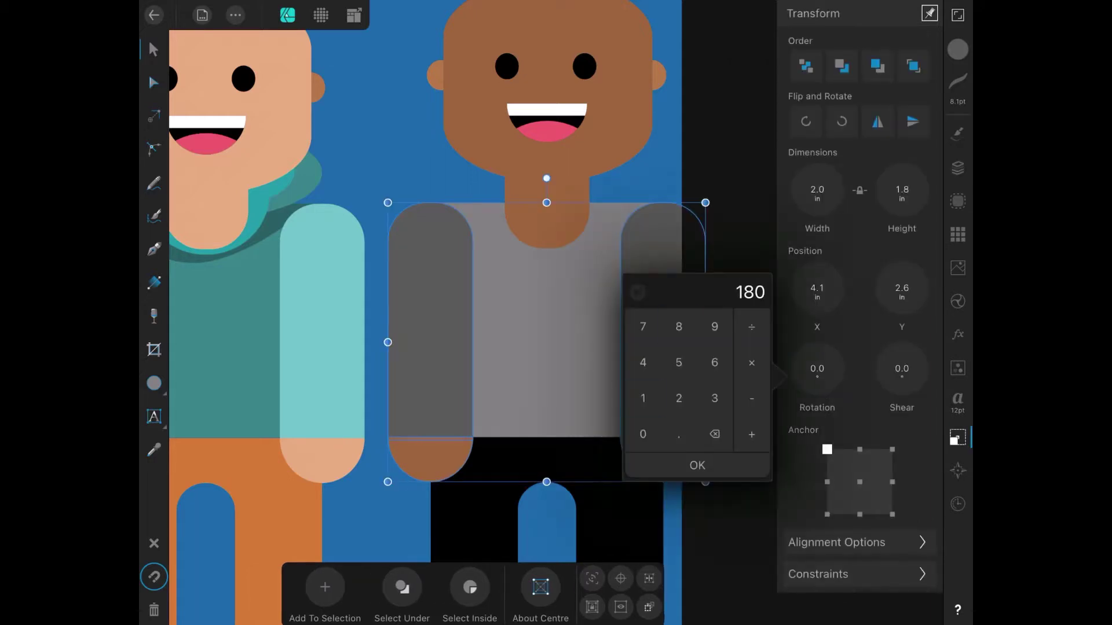
pyautogui.click(697, 465)
pyautogui.scroll(-5, 417, 313)
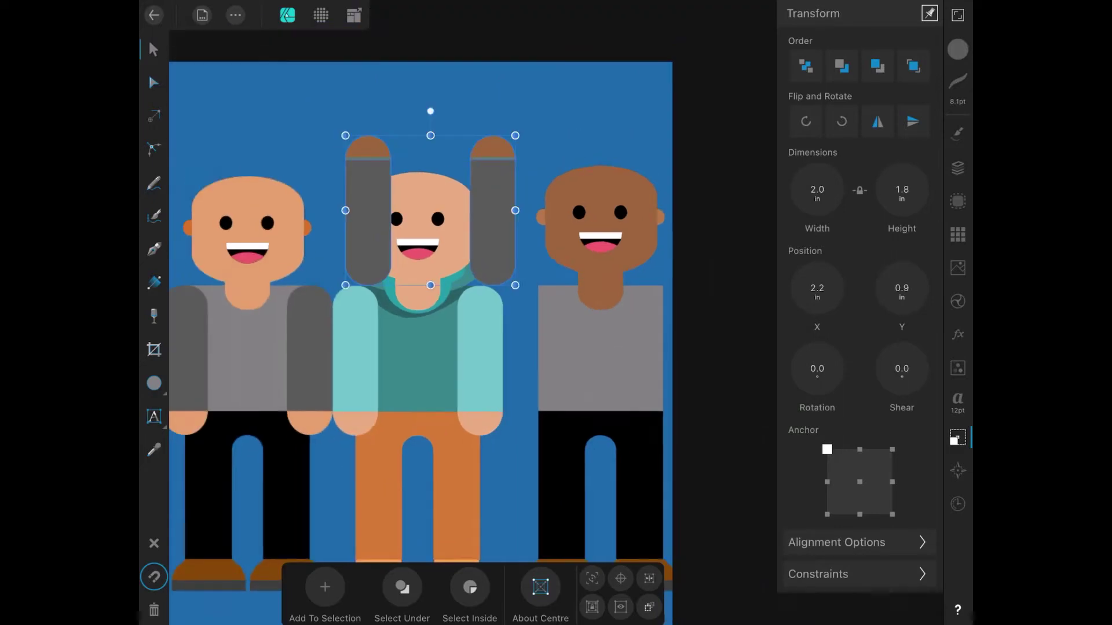
pyautogui.moveTo(430, 210); pyautogui.dragTo(600, 349)
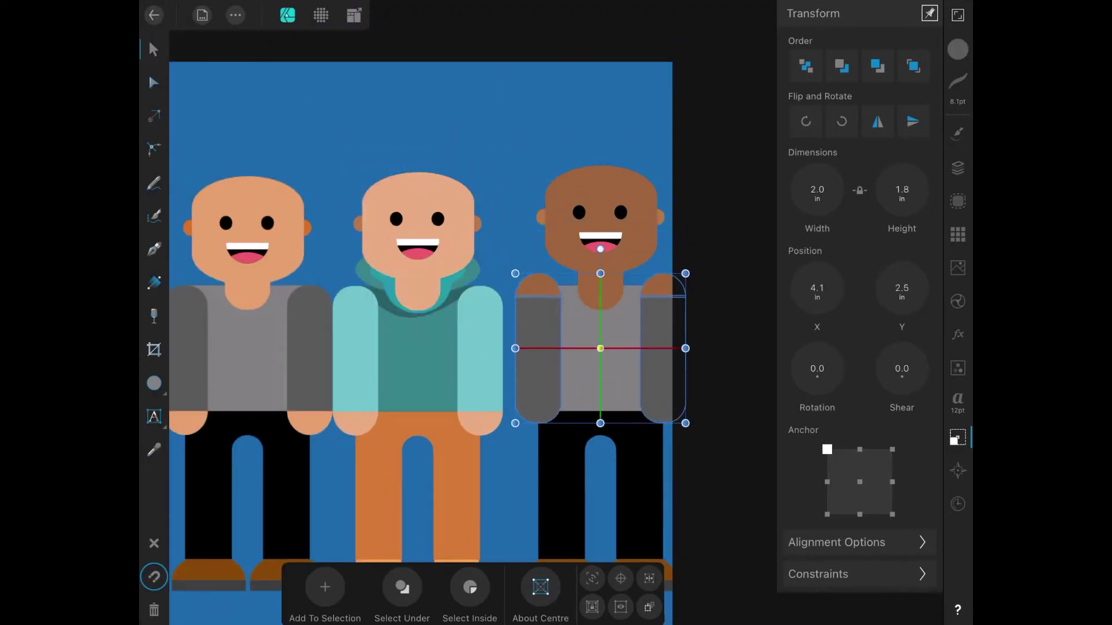
pyautogui.scroll(3, 689, 330)
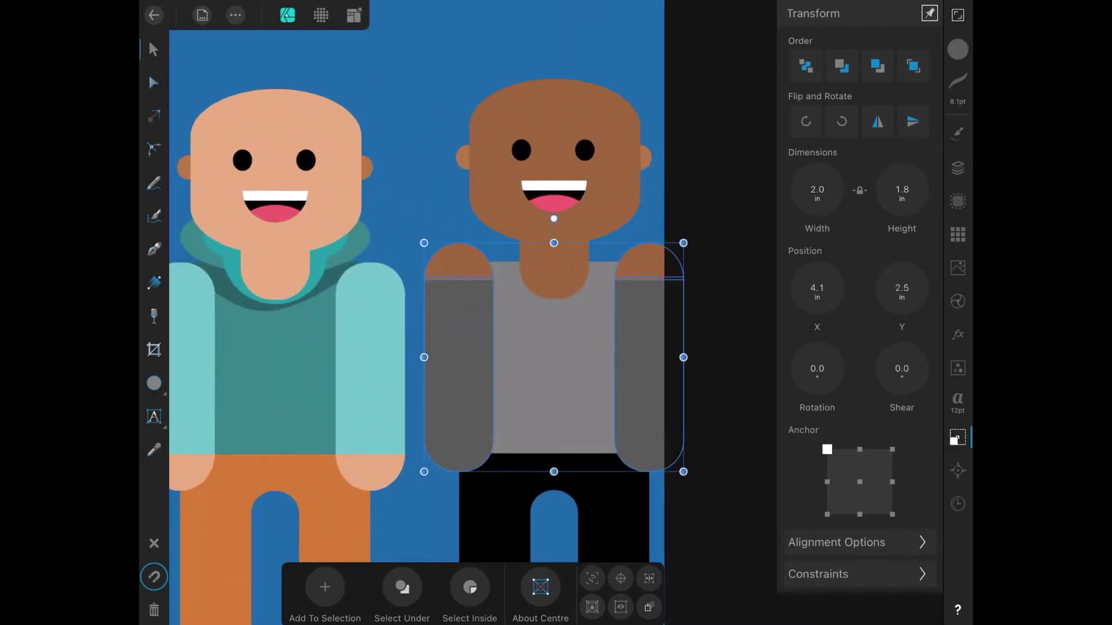
pyautogui.click(958, 168)
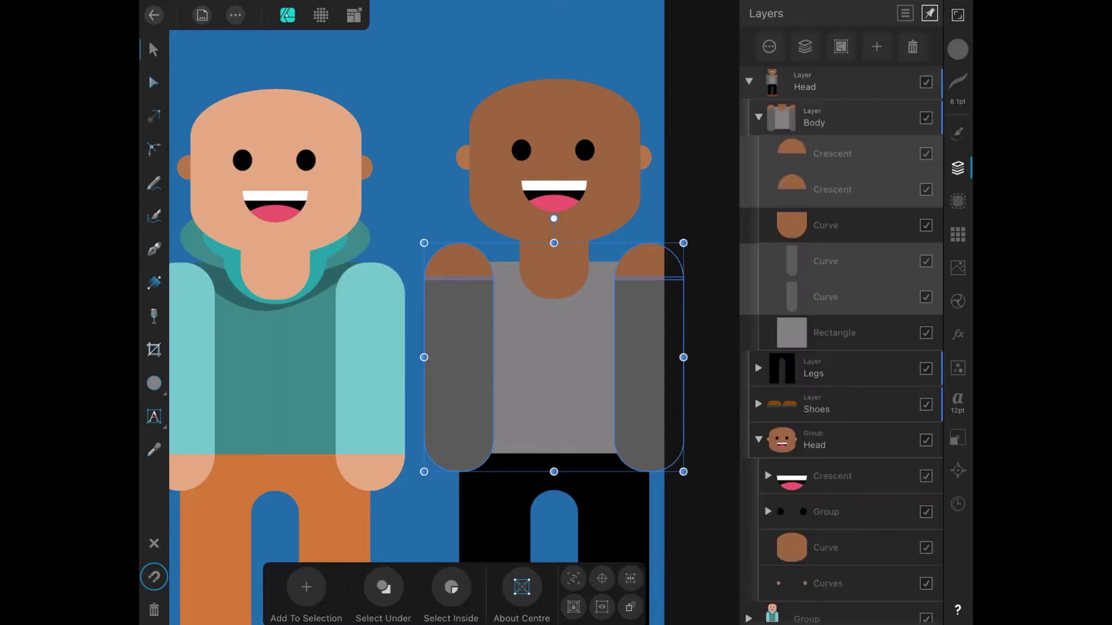
pyautogui.click(834, 260)
# - Sample the face brown onto both of the brown figure's arm curves
pyautogui.click(834, 296)
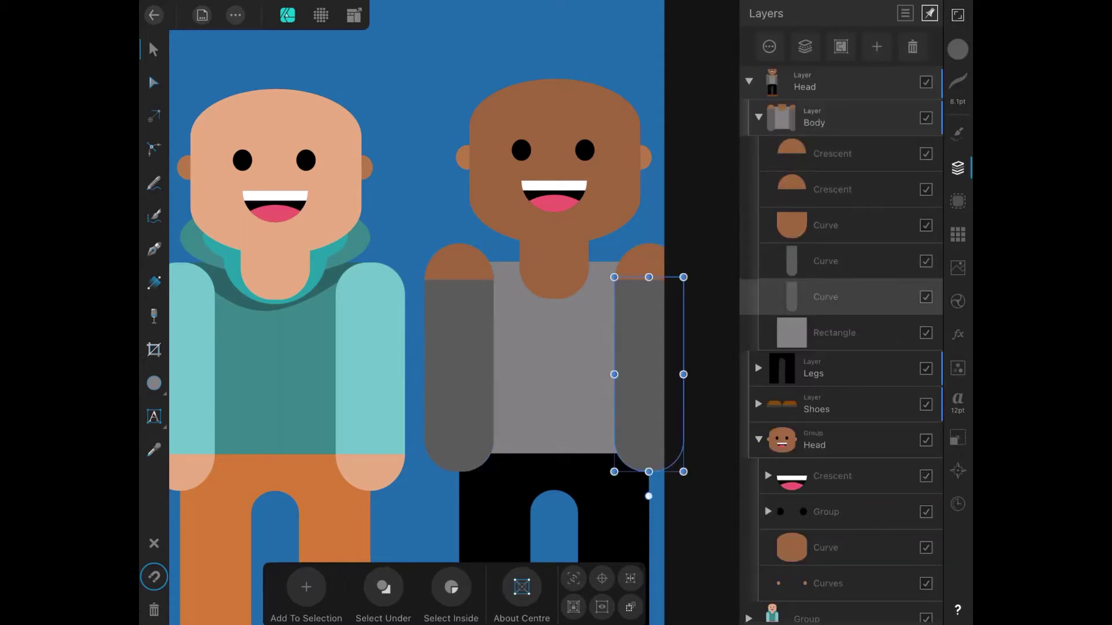
pyautogui.click(833, 261)
pyautogui.keyDown('shift'); pyautogui.click(834, 296); pyautogui.keyUp('shift')
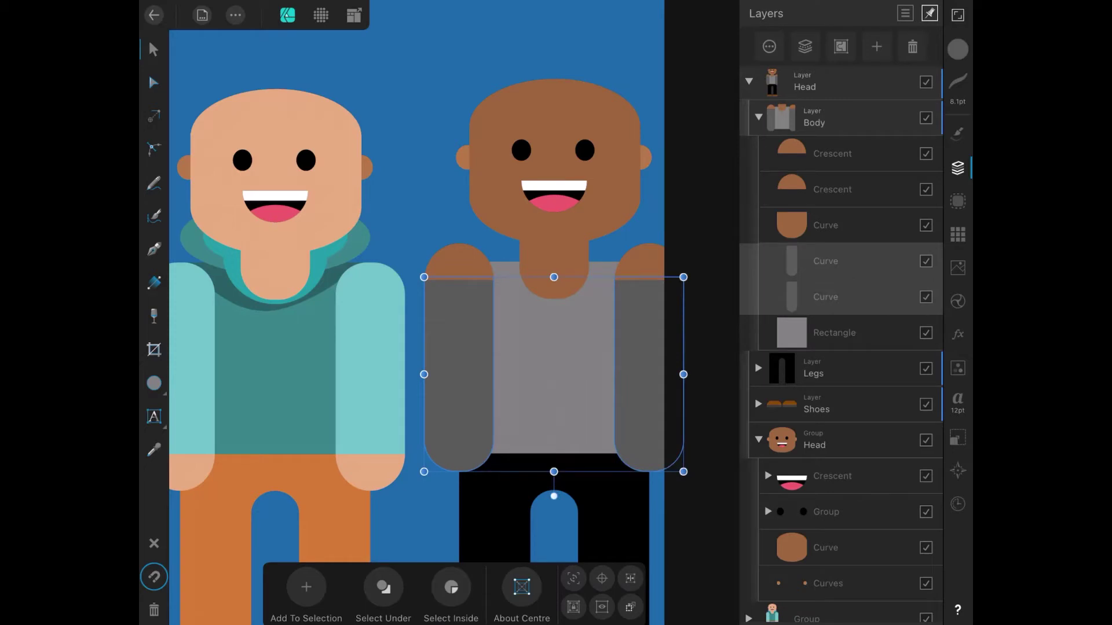
pyautogui.click(154, 450)
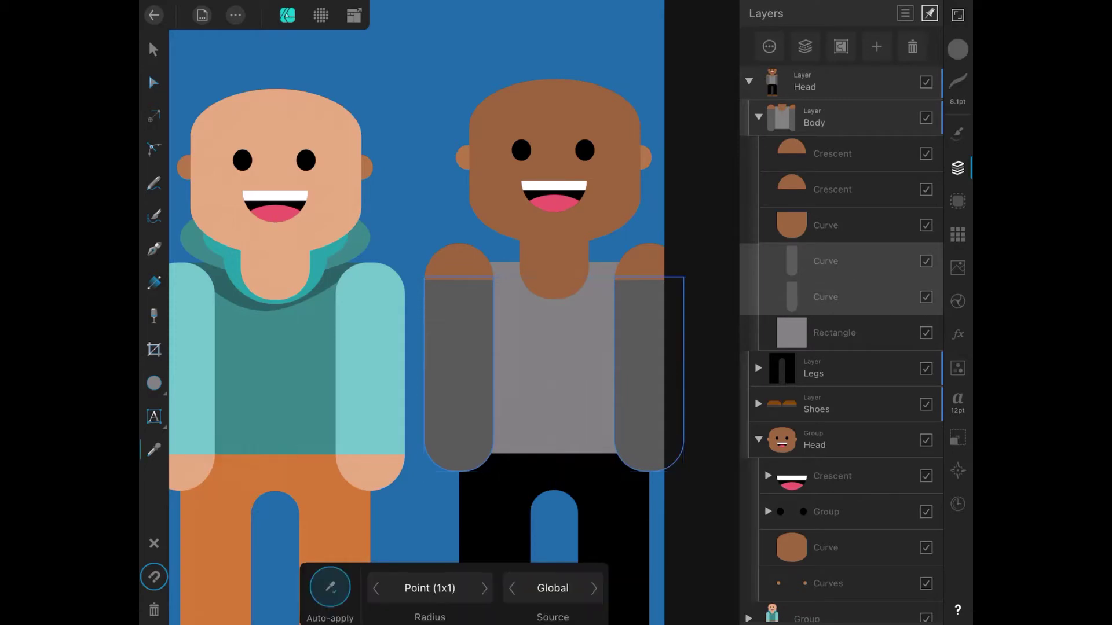
pyautogui.click(553, 116)
# - Make both shoulder crescents black (0% luminance)
pyautogui.click(834, 226)
pyautogui.click(833, 189)
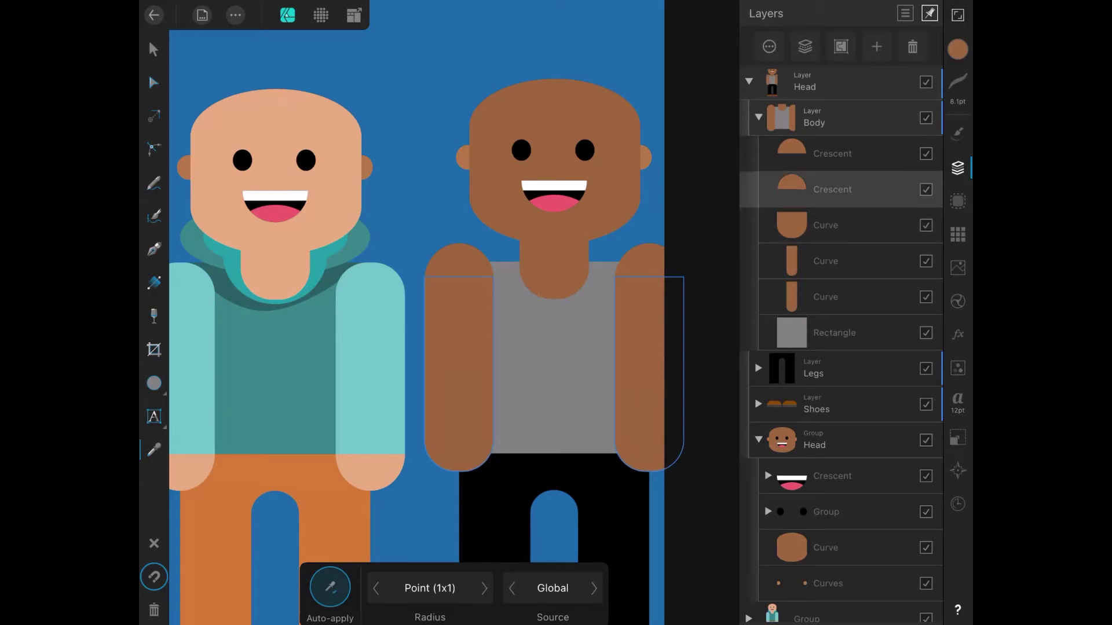
pyautogui.keyDown('shift'); pyautogui.click(833, 154); pyautogui.keyUp('shift')
pyautogui.click(958, 49)
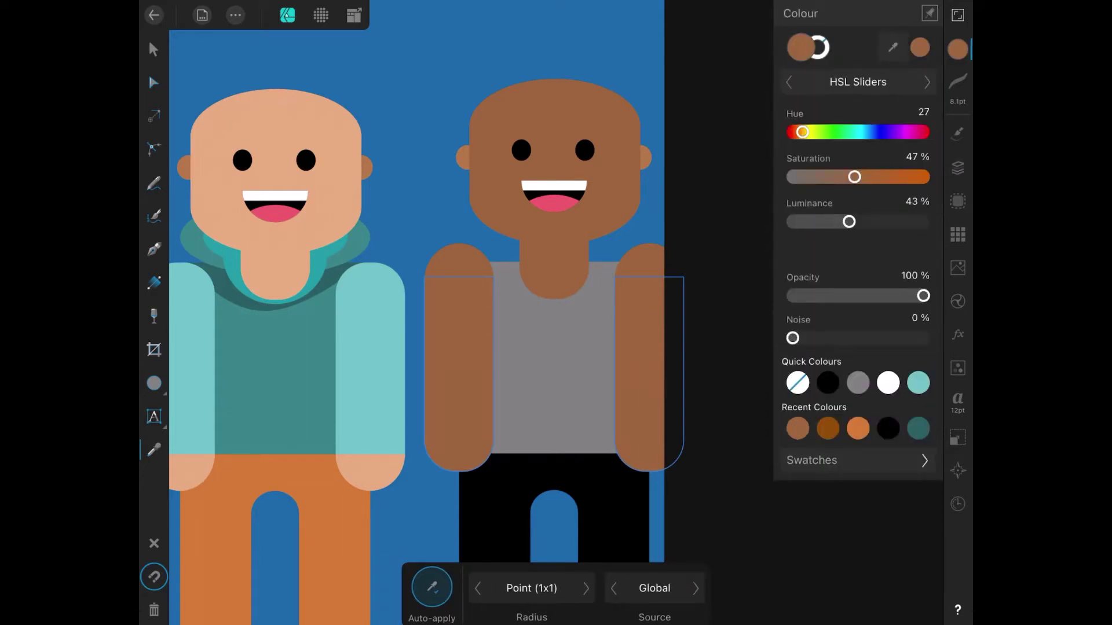
pyautogui.click(553, 347)
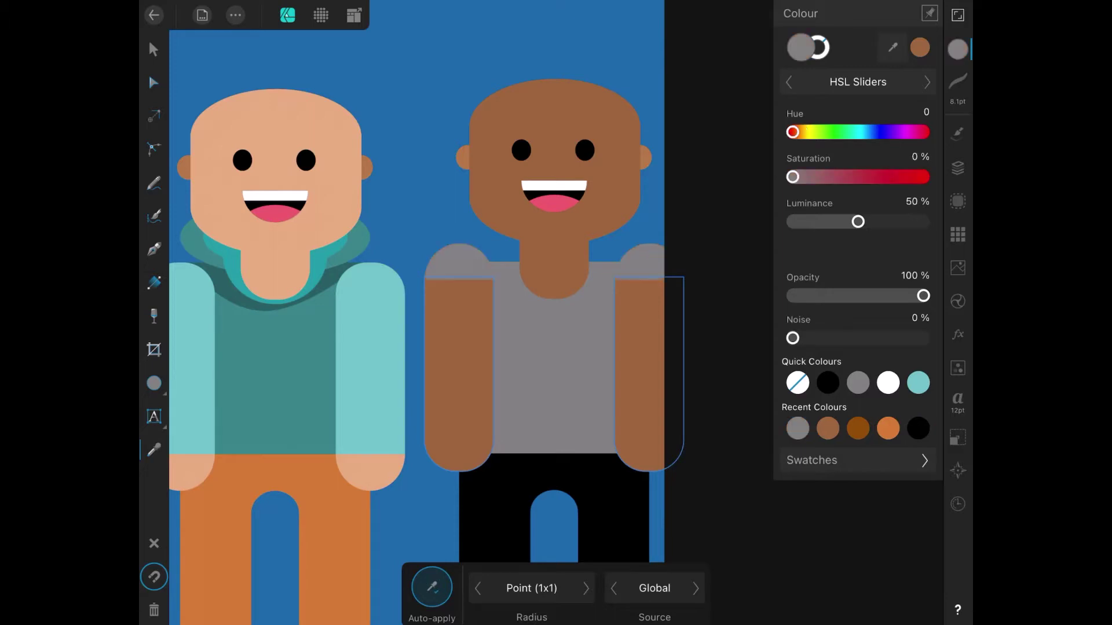
pyautogui.hscroll(-5, 426, 313)
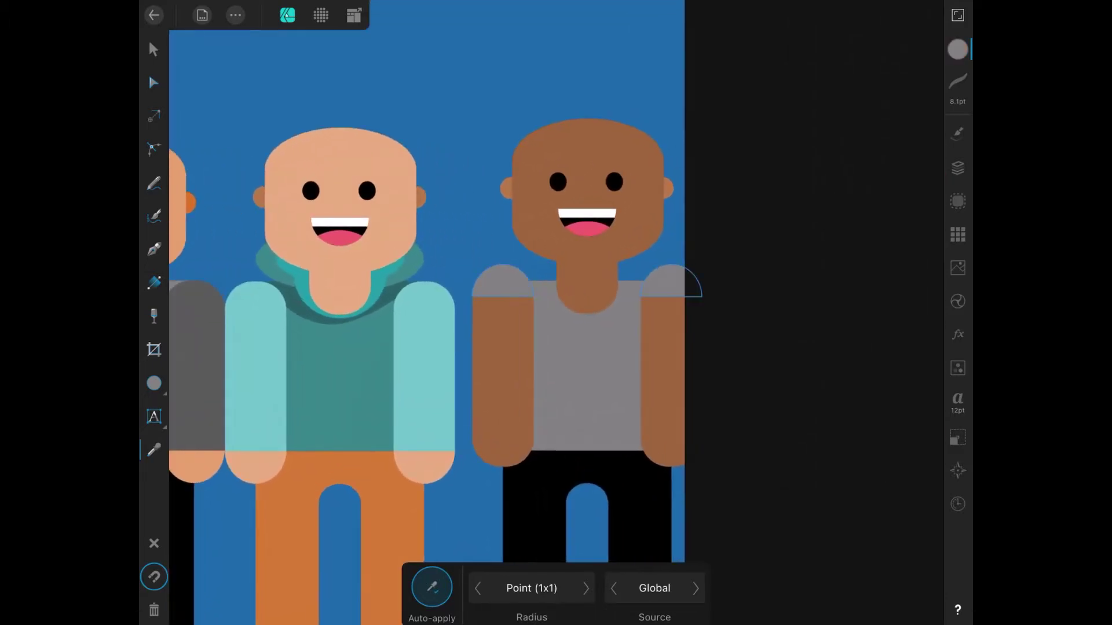
pyautogui.click(958, 167)
pyautogui.click(958, 50)
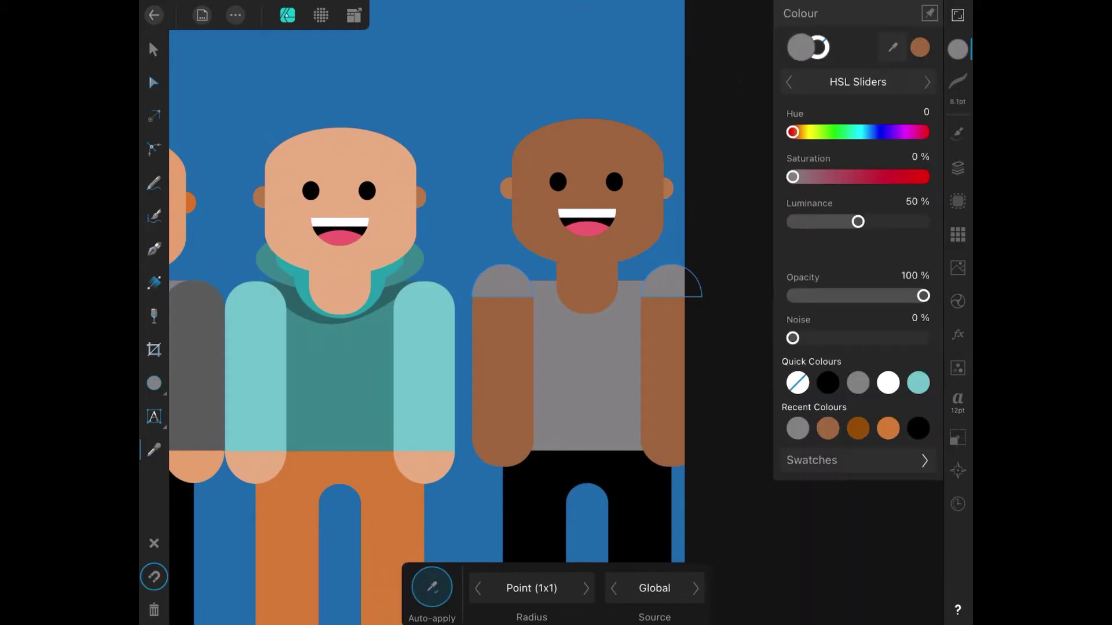
pyautogui.moveTo(792, 132); pyautogui.dragTo(877, 132)
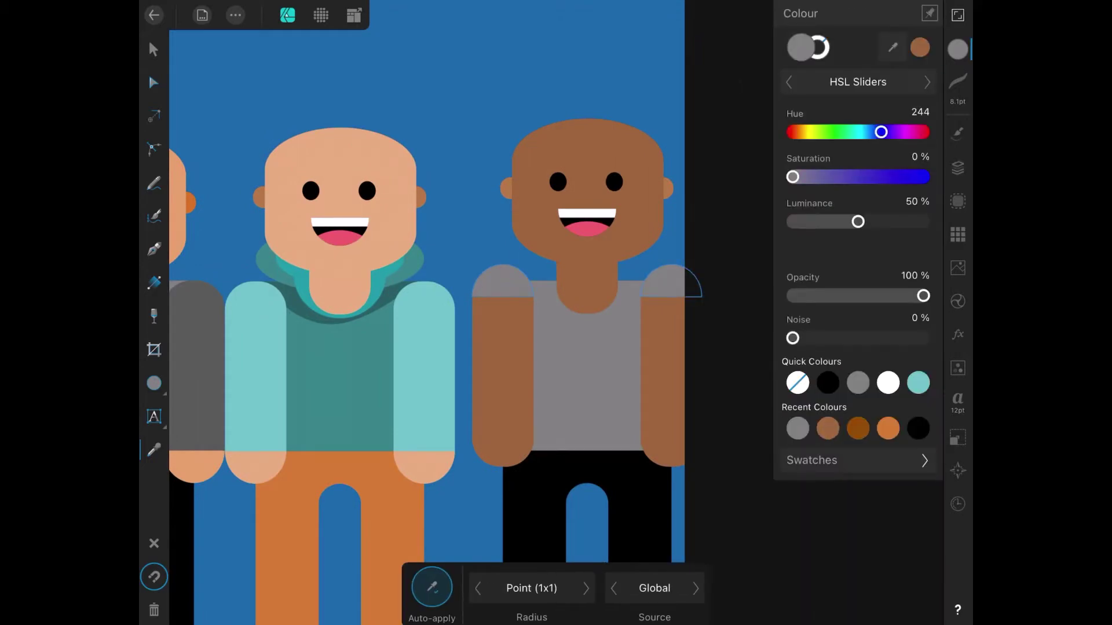
pyautogui.click(828, 382)
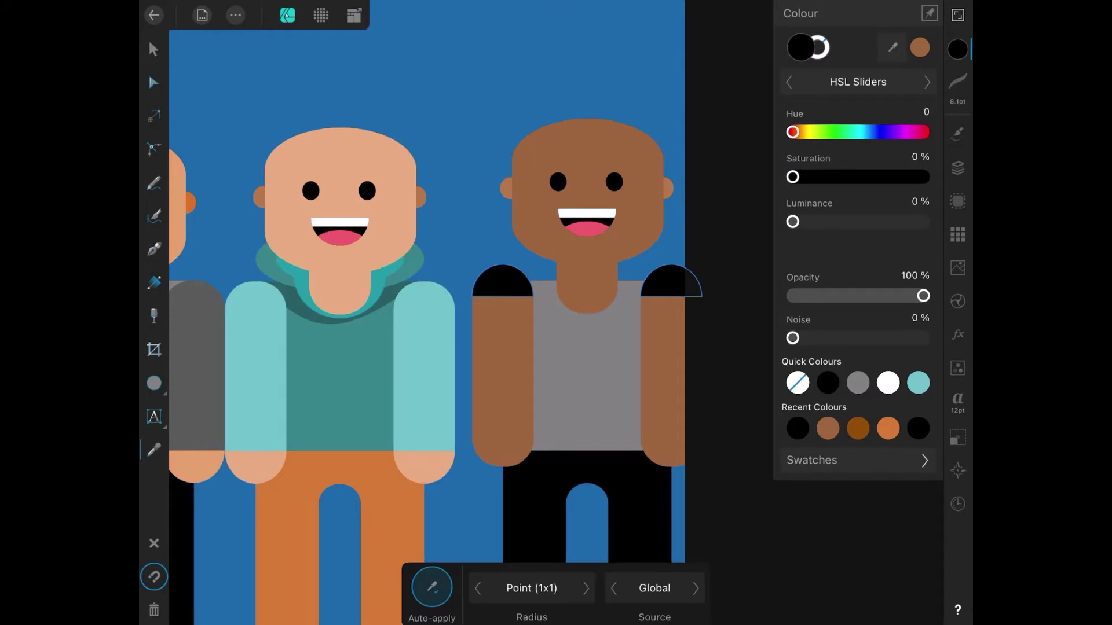
pyautogui.click(957, 168)
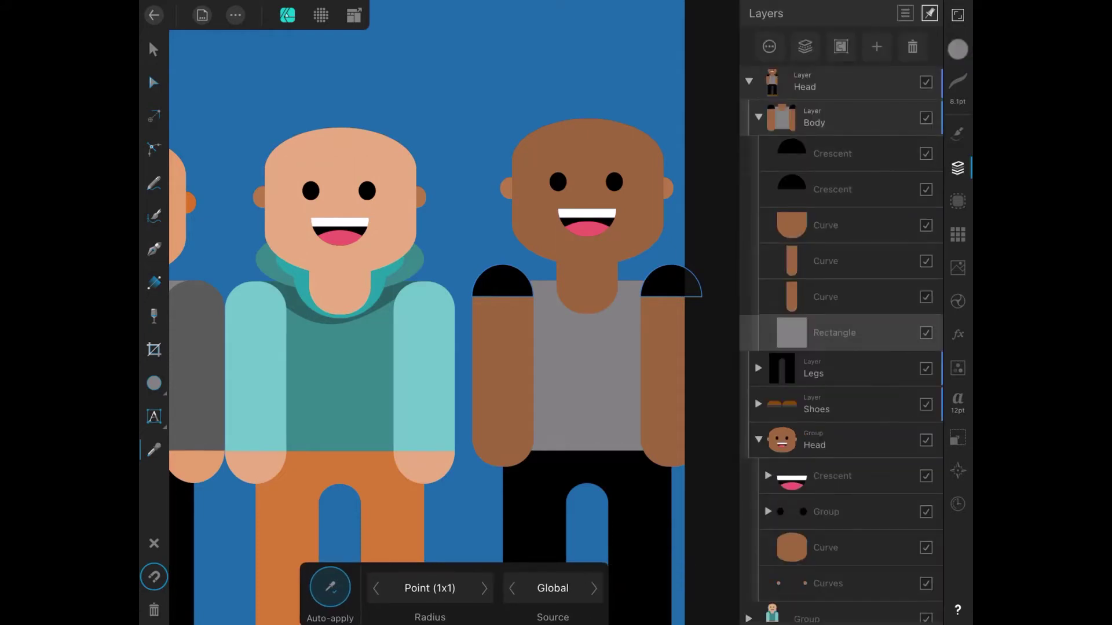
# - Fill the brown figure's shirt rectangle with black
pyautogui.click(957, 49)
pyautogui.click(828, 382)
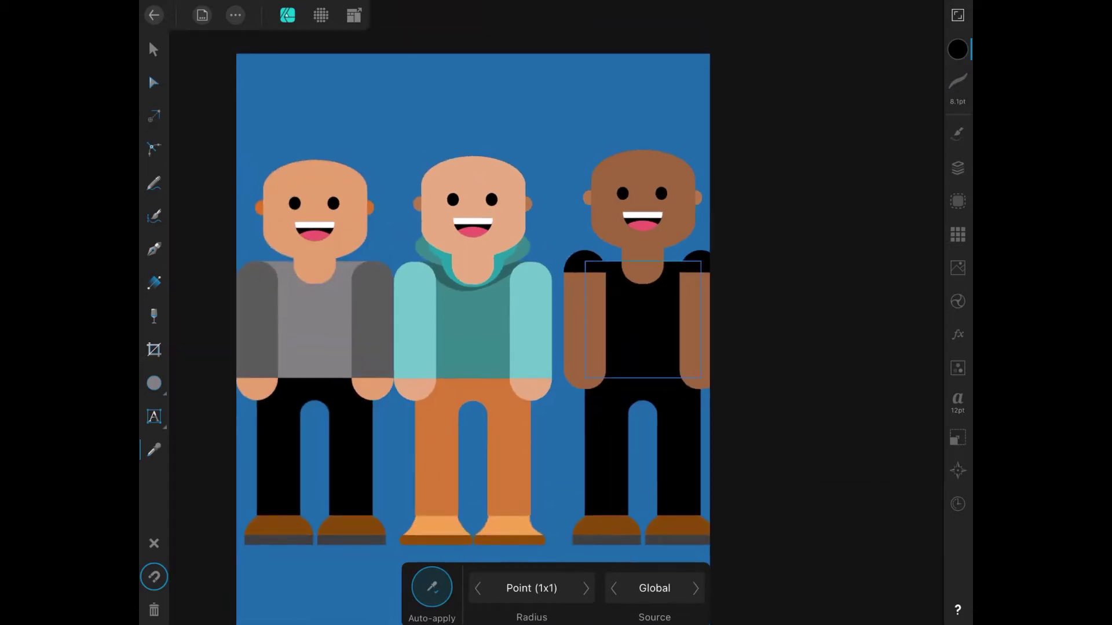
pyautogui.click(958, 167)
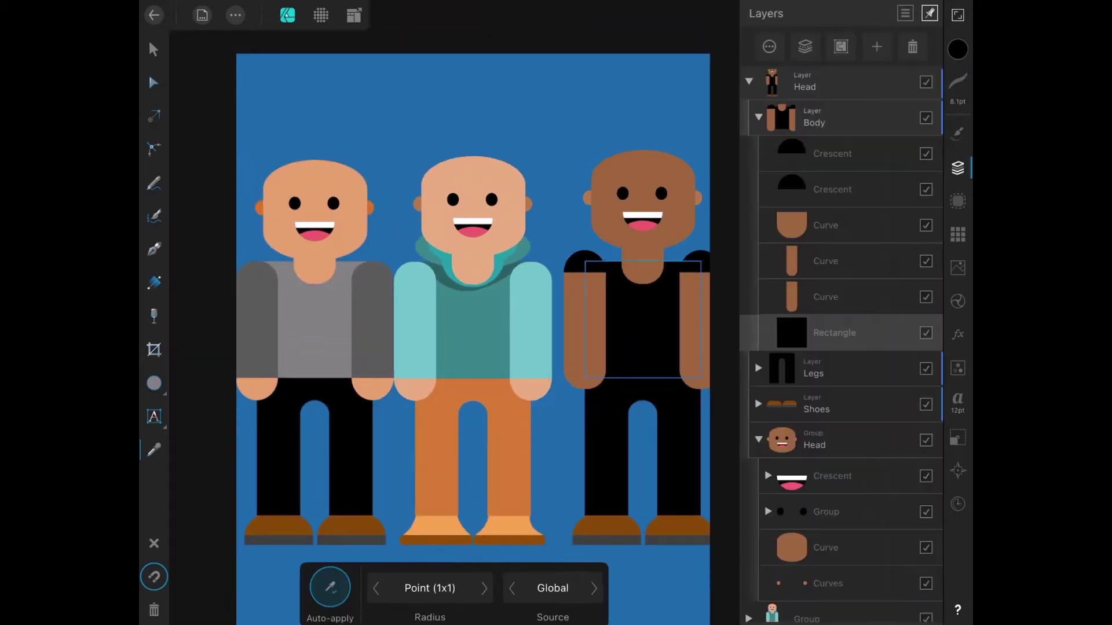
# - Select the trousers curve in Legs and shift its colour toward bright blue
pyautogui.click(822, 374)
pyautogui.click(758, 369)
pyautogui.click(834, 404)
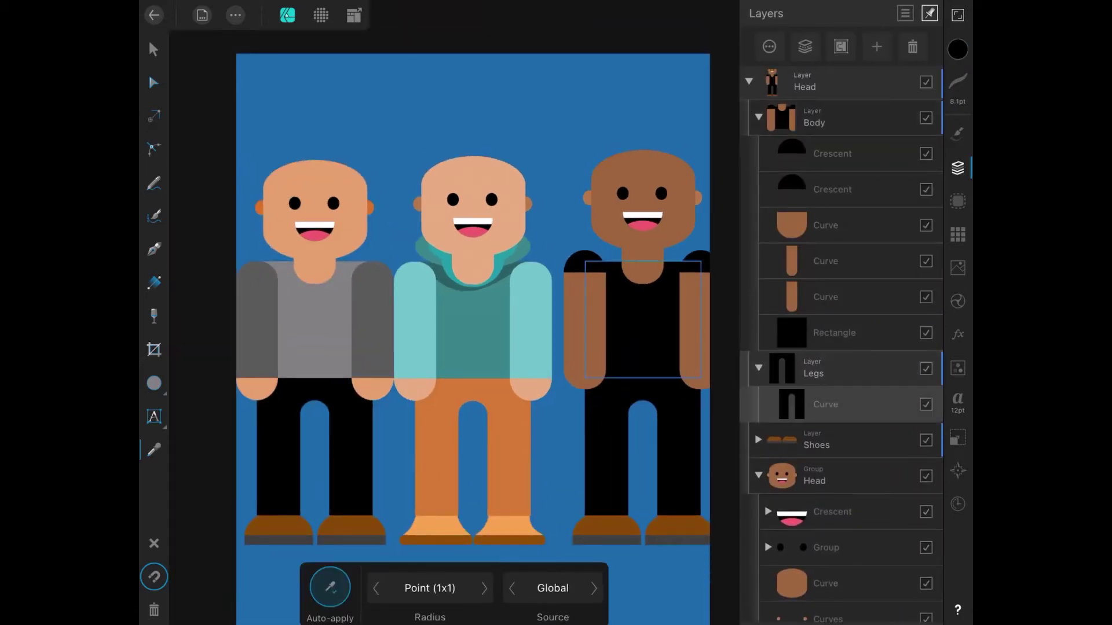
pyautogui.click(957, 49)
pyautogui.moveTo(792, 132); pyautogui.dragTo(879, 132)
pyautogui.moveTo(793, 176); pyautogui.dragTo(859, 176)
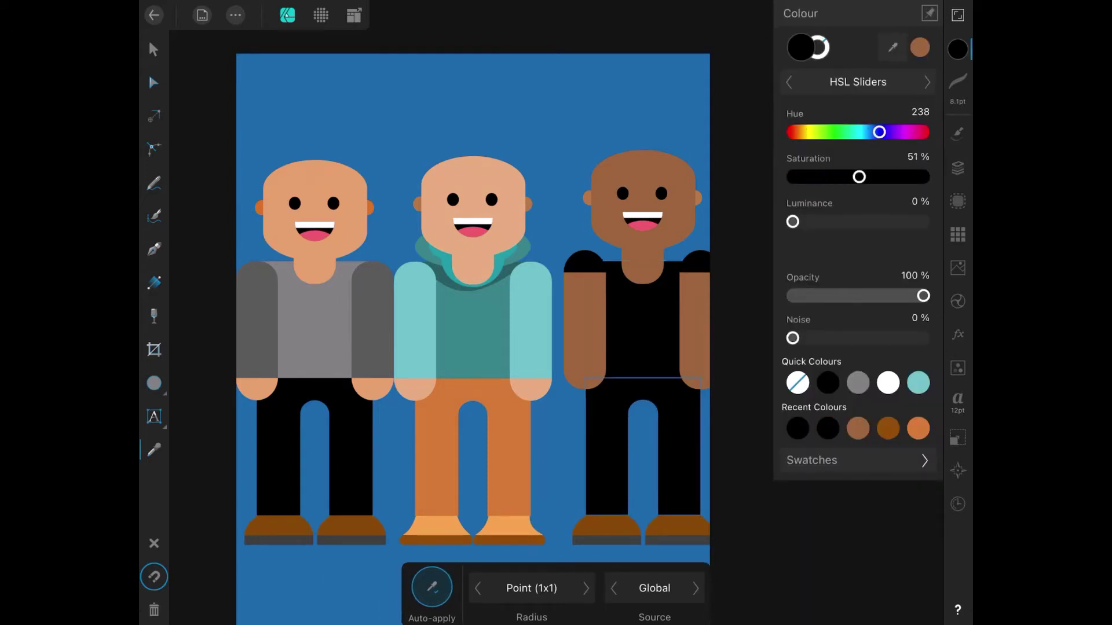
pyautogui.moveTo(793, 221); pyautogui.dragTo(923, 222)
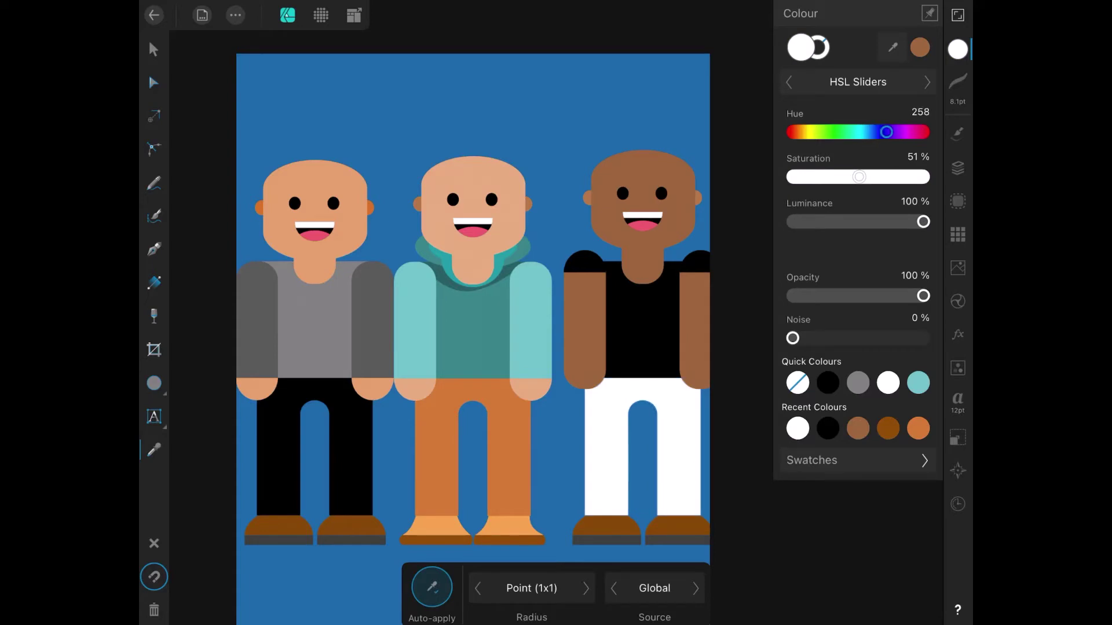
# - Fine-tune the trousers to hue 240, 100% saturation, 51% luminance
pyautogui.moveTo(879, 132); pyautogui.dragTo(884, 132)
pyautogui.moveTo(923, 222); pyautogui.dragTo(860, 222)
pyautogui.moveTo(859, 176); pyautogui.dragTo(923, 177)
pyautogui.moveTo(884, 132); pyautogui.dragTo(880, 132)
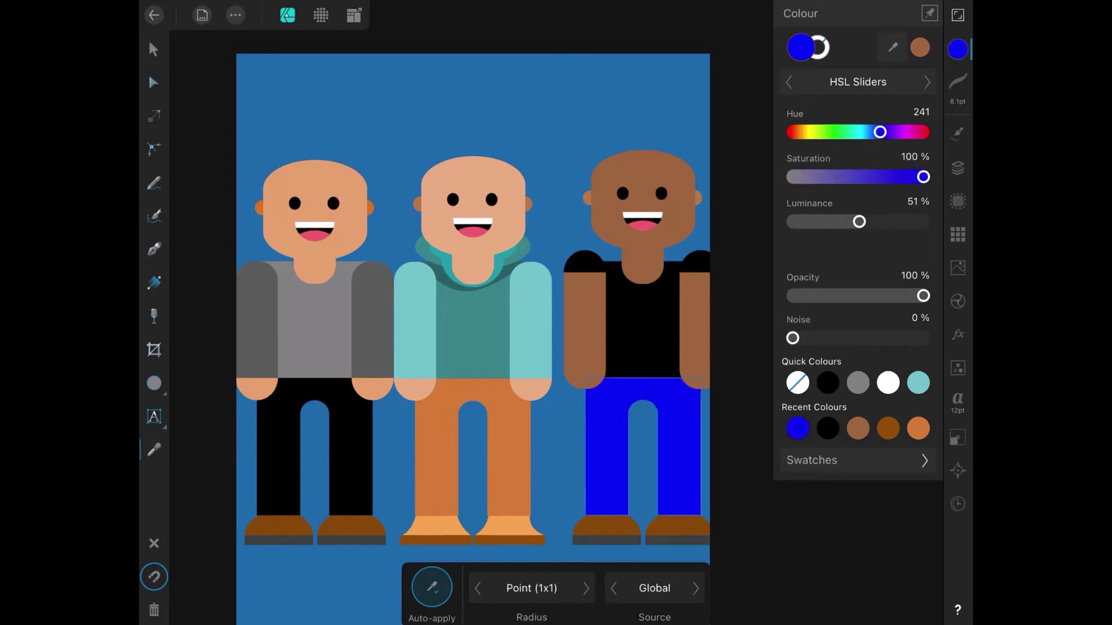
pyautogui.moveTo(923, 177)
pyautogui.mouseDown()
pyautogui.moveTo(913, 177)
pyautogui.moveTo(923, 177)
pyautogui.mouseUp()
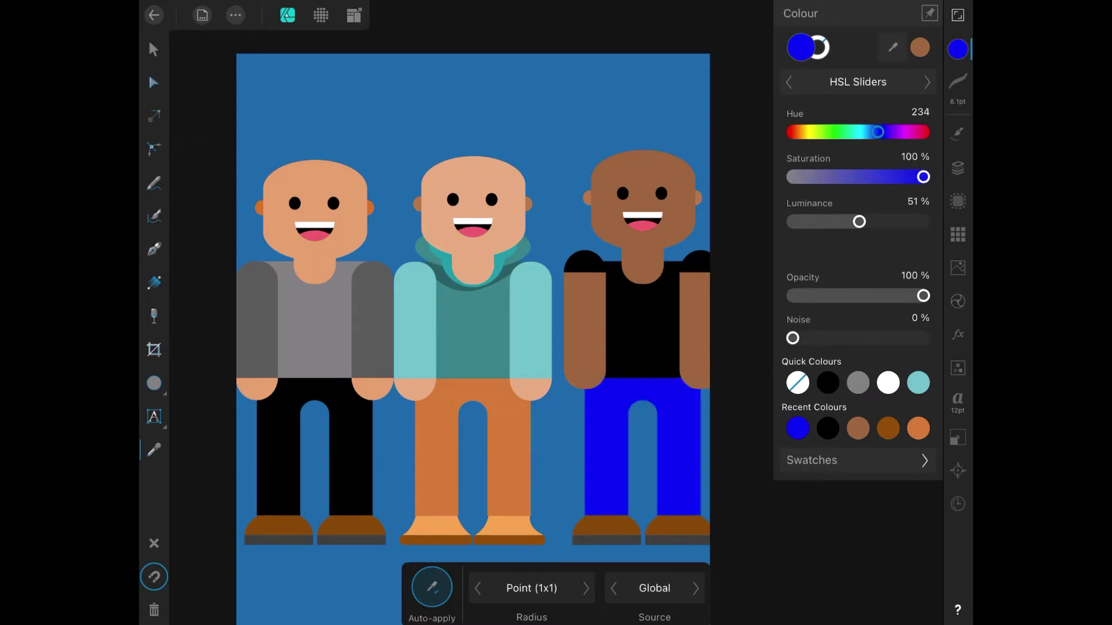
pyautogui.moveTo(880, 132); pyautogui.dragTo(879, 132)
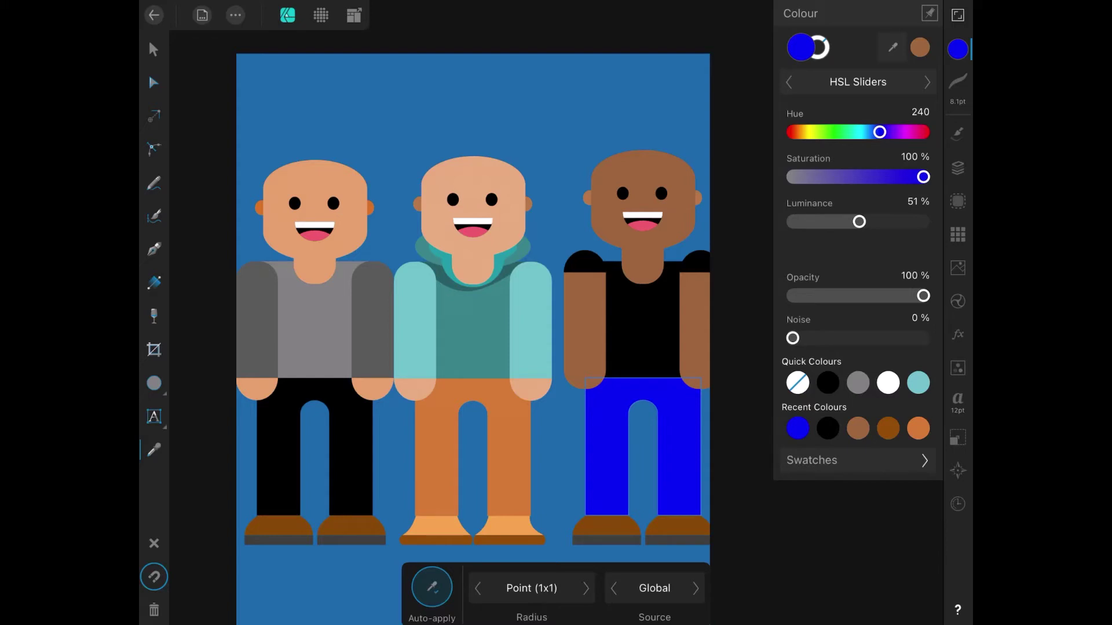
pyautogui.click(958, 168)
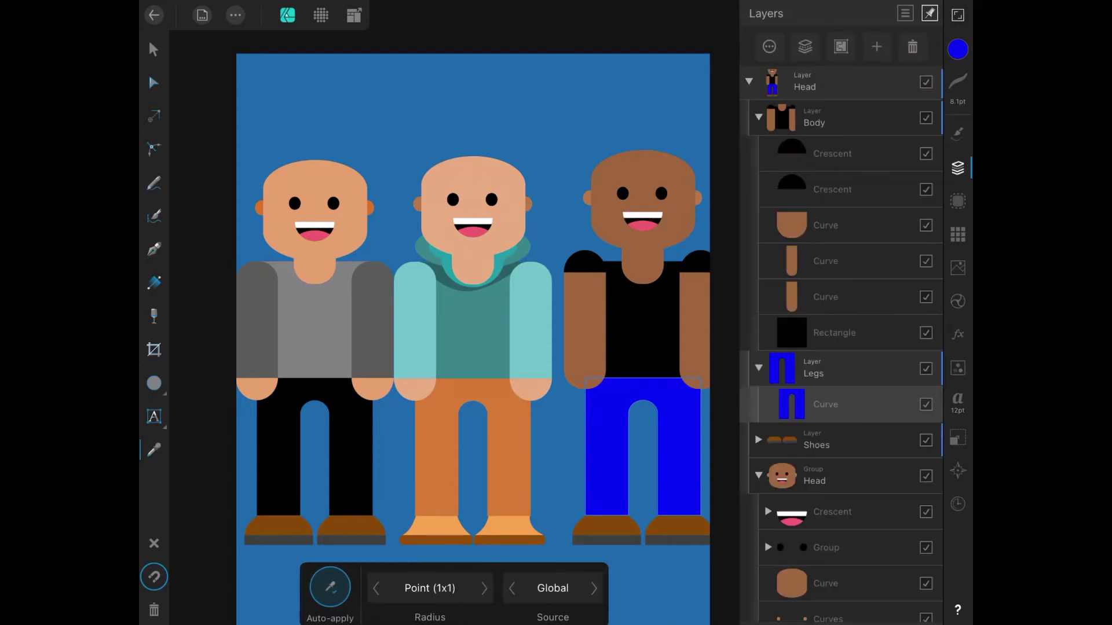
# - Collapse the Legs, Body and Head layers and expand the third figure's Shoes layer
pyautogui.click(758, 368)
pyautogui.click(759, 117)
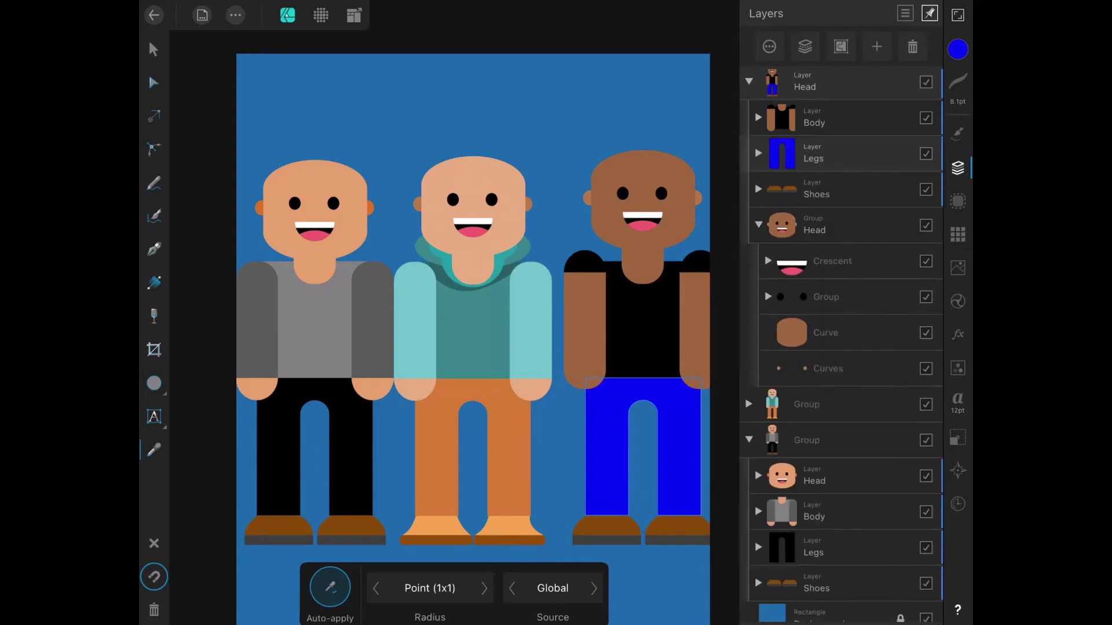
pyautogui.click(816, 189)
pyautogui.click(815, 226)
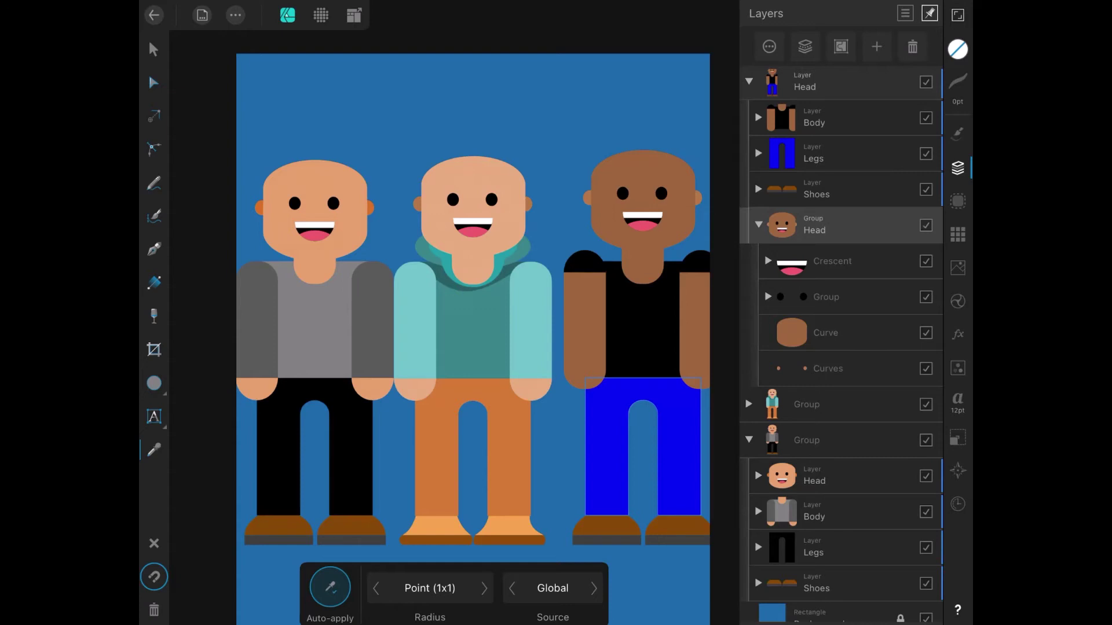
pyautogui.click(758, 224)
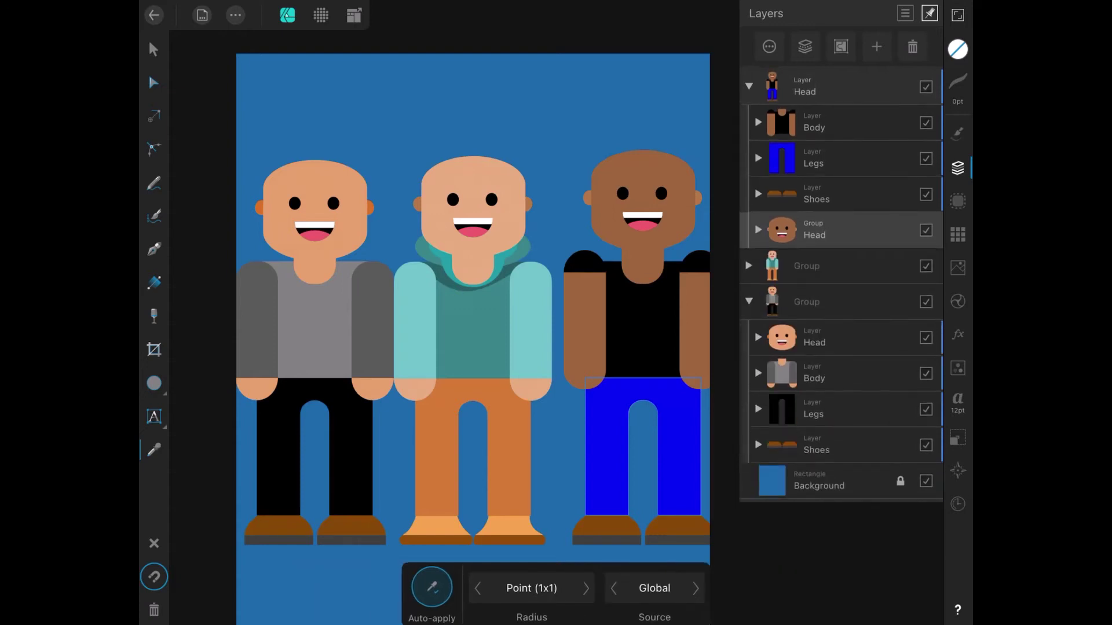
pyautogui.click(817, 194)
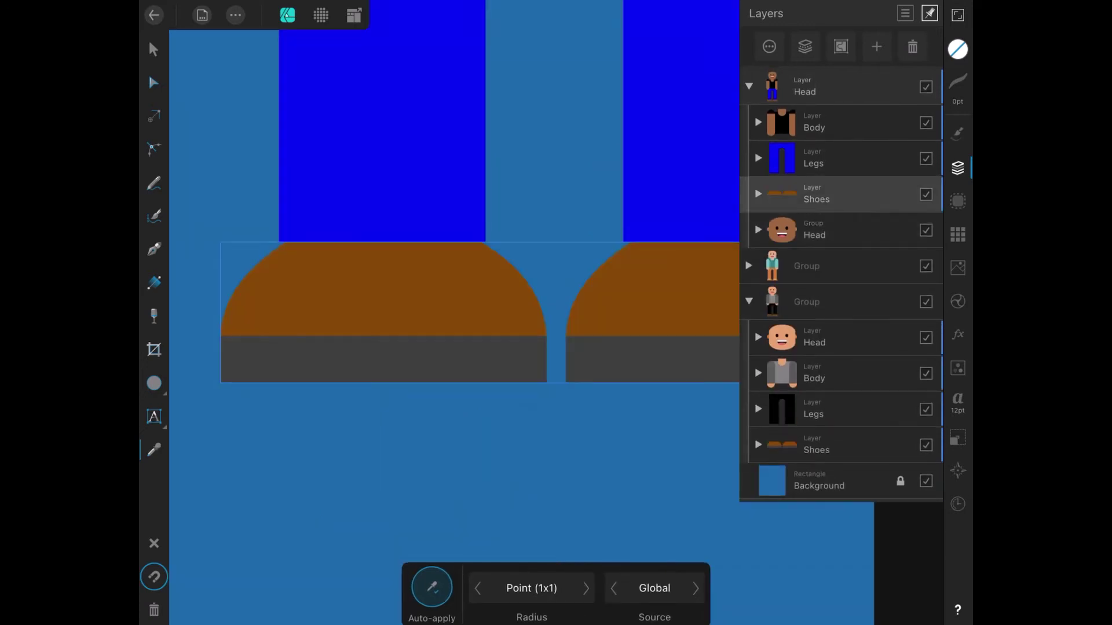
pyautogui.click(758, 194)
# - Lighten both shoe sole rectangles to 50% luminance grey
pyautogui.click(834, 266)
pyautogui.keyDown('shift'); pyautogui.click(833, 230); pyautogui.keyUp('shift')
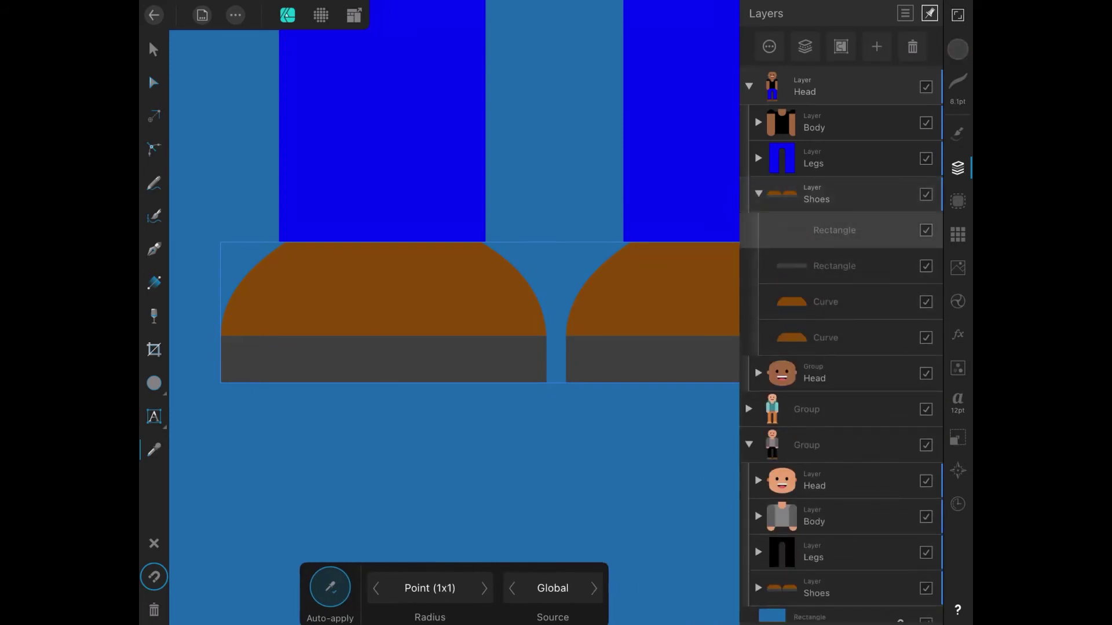
pyautogui.click(958, 49)
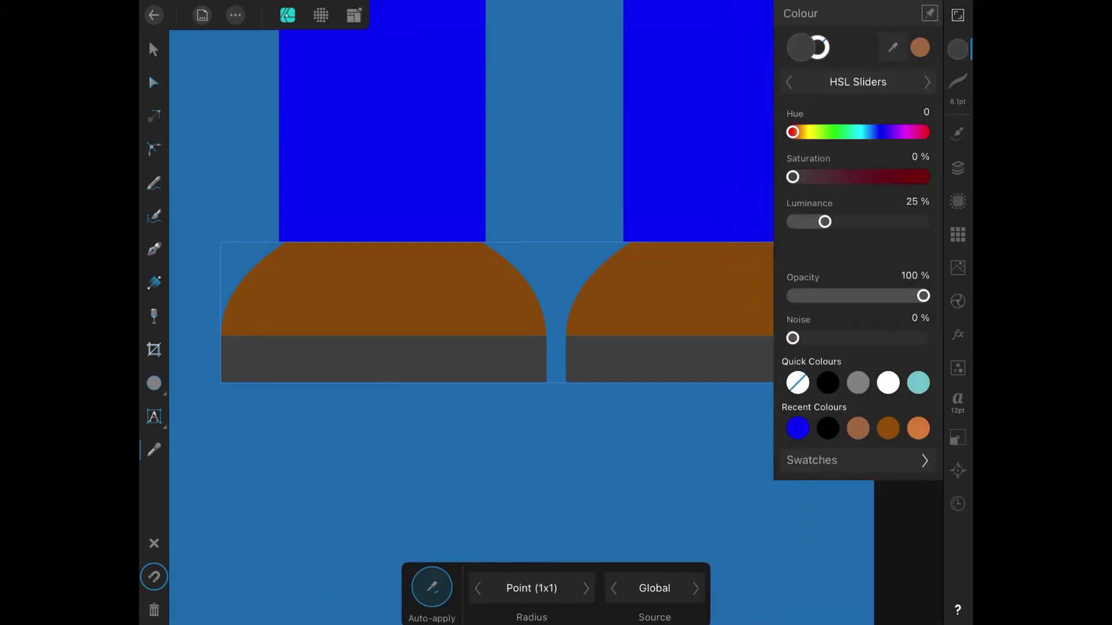
pyautogui.moveTo(824, 221); pyautogui.dragTo(857, 222)
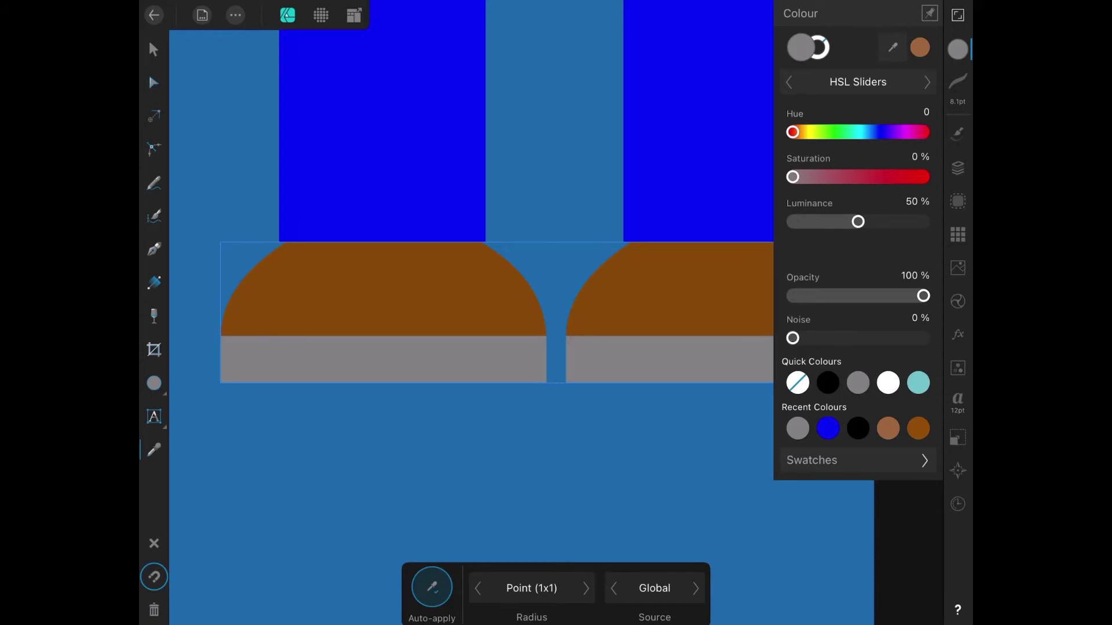
pyautogui.click(957, 168)
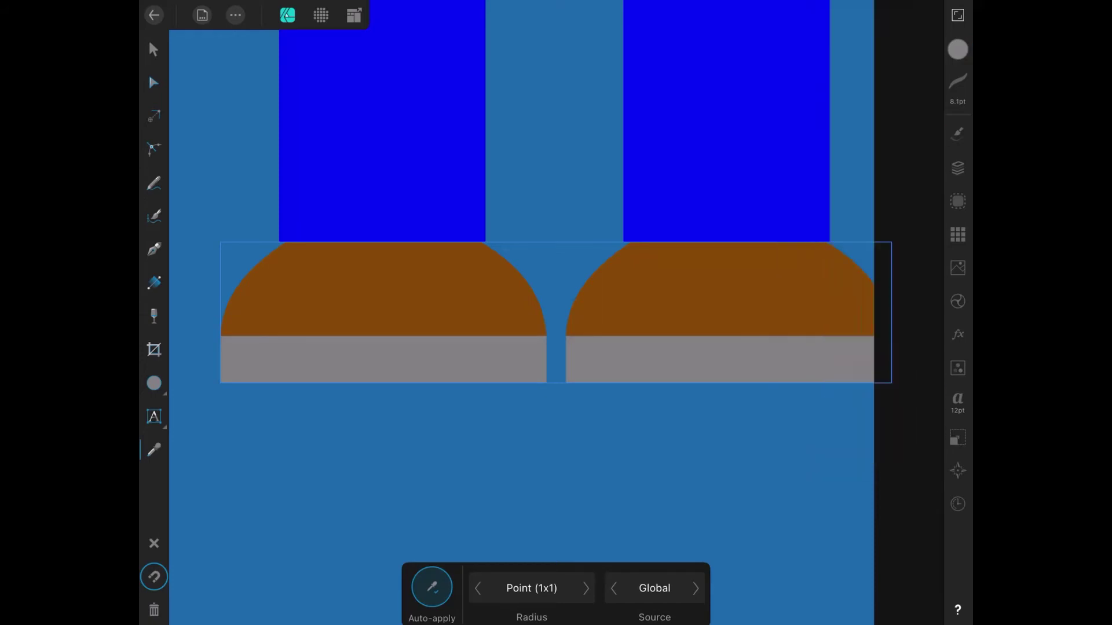
# - Make both shoe upper curves black, undoing an accidental blue fill
pyautogui.click(825, 301)
pyautogui.click(825, 338)
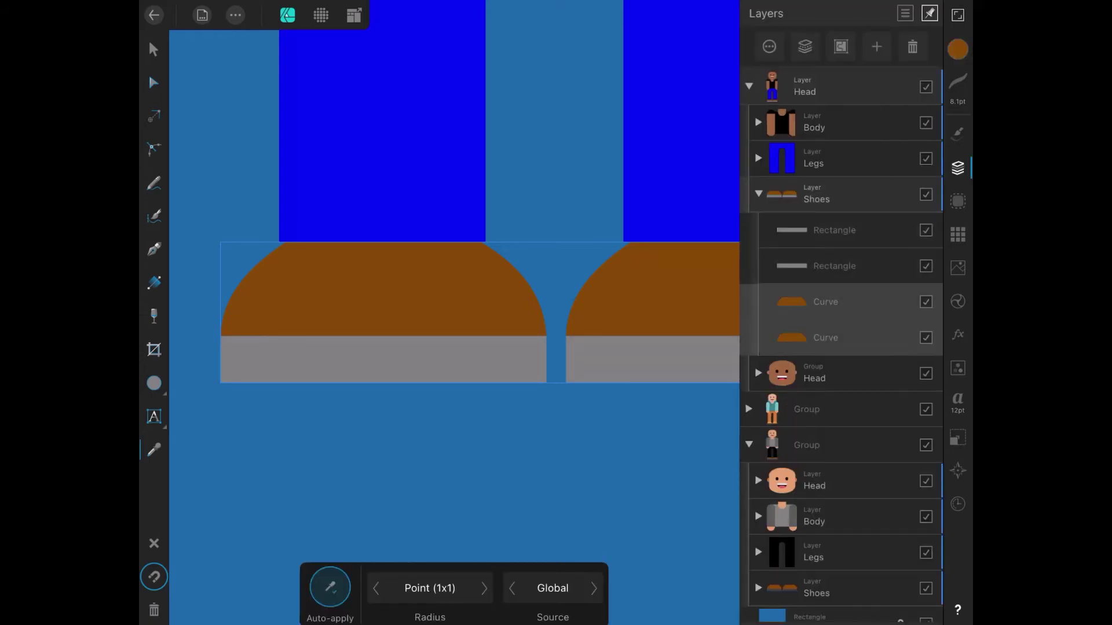
pyautogui.click(958, 49)
pyautogui.click(828, 382)
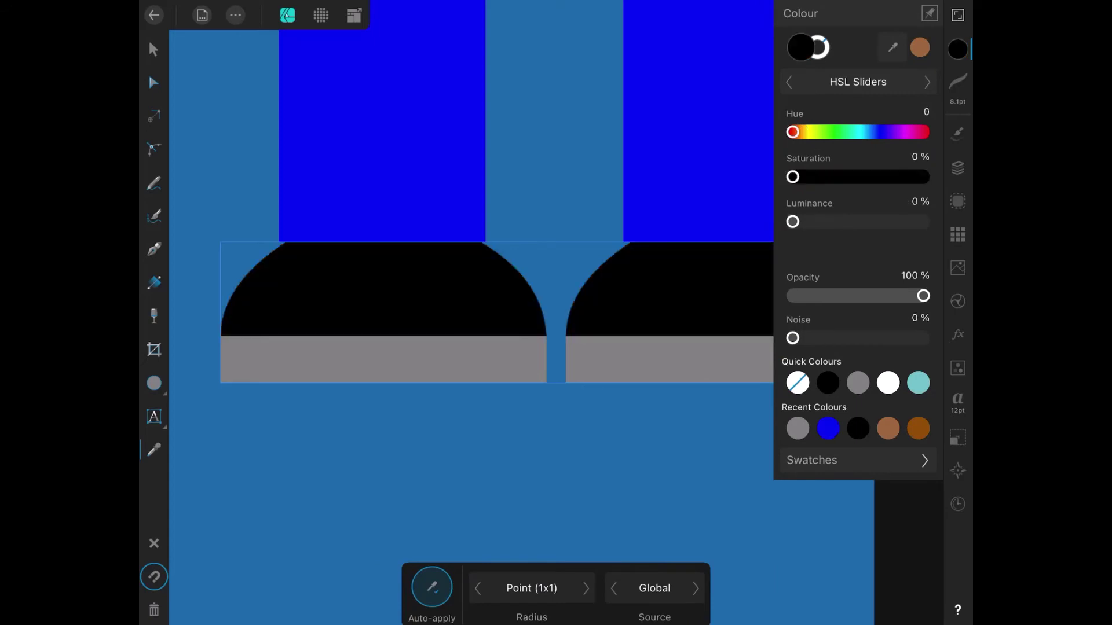
pyautogui.click(521, 463)
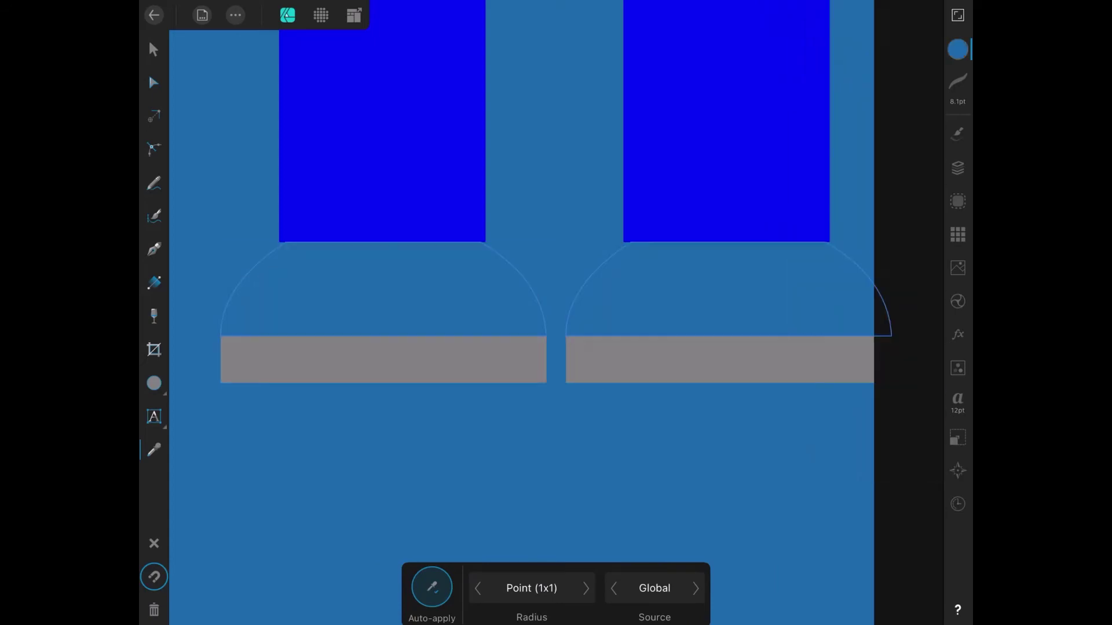
pyautogui.hotkey('ctrl', 'z')
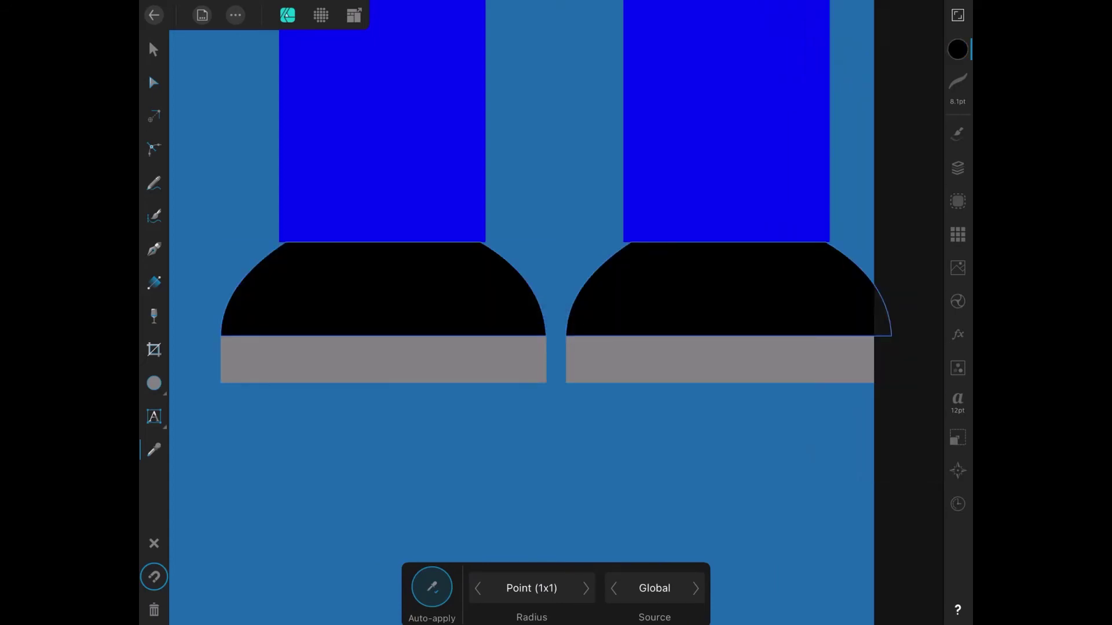
# - Zoom out to view all three finished figures
pyautogui.click(154, 50)
pyautogui.scroll(-3, 521, 289)
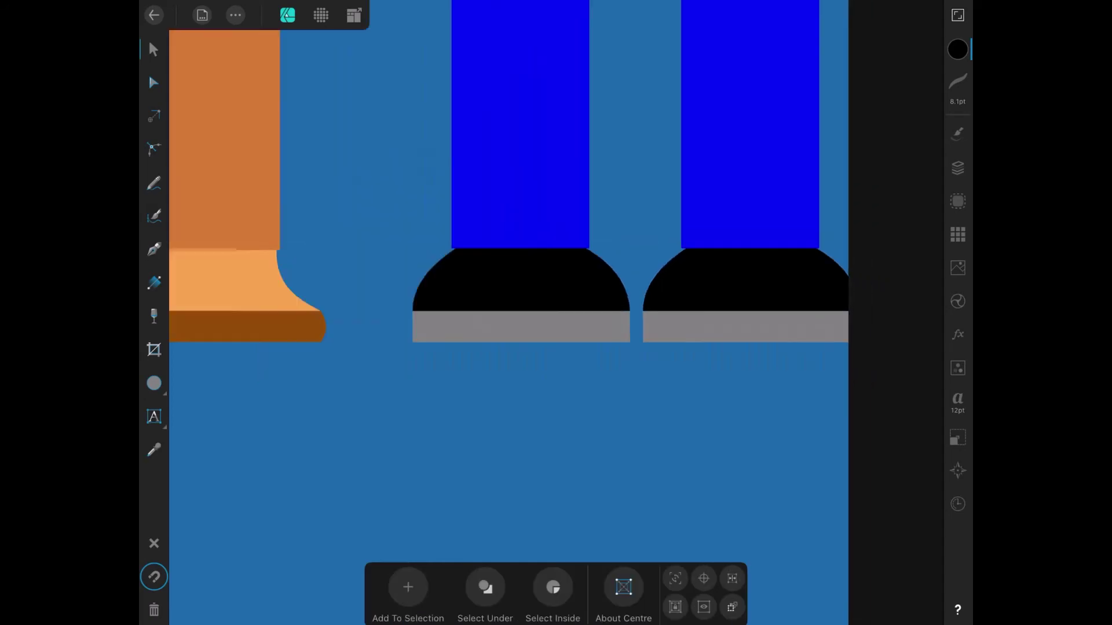
pyautogui.scroll(-5, 536, 289)
pyautogui.scroll(-1, 536, 289)
pyautogui.scroll(1, 536, 289)
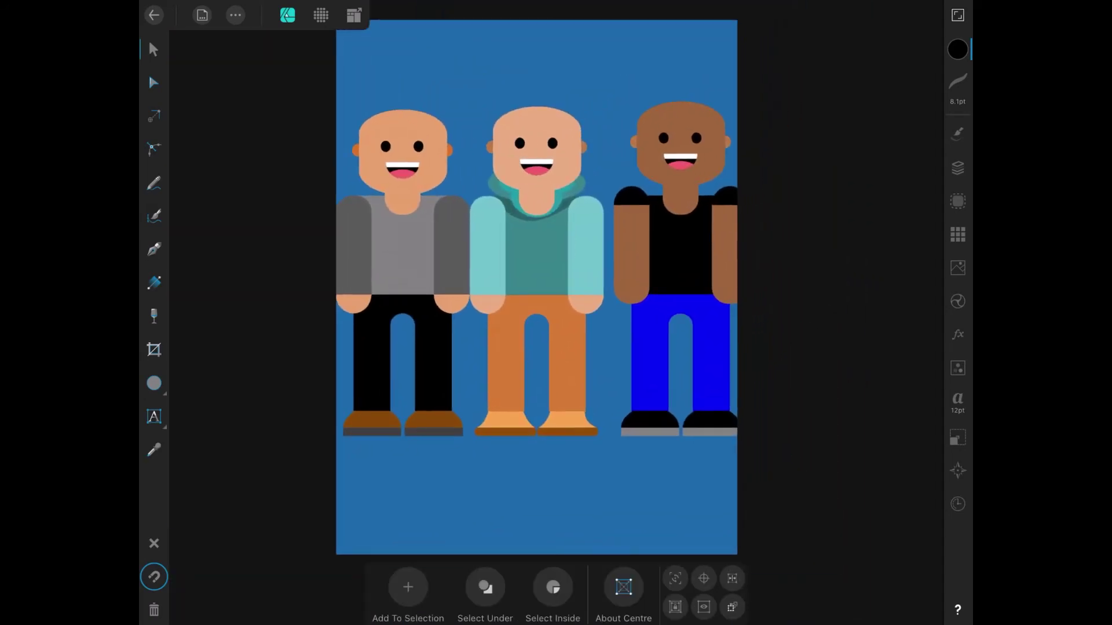
# - Collapse the character groups in Layers and slide the brown third character left against the middle one
pyautogui.click(958, 167)
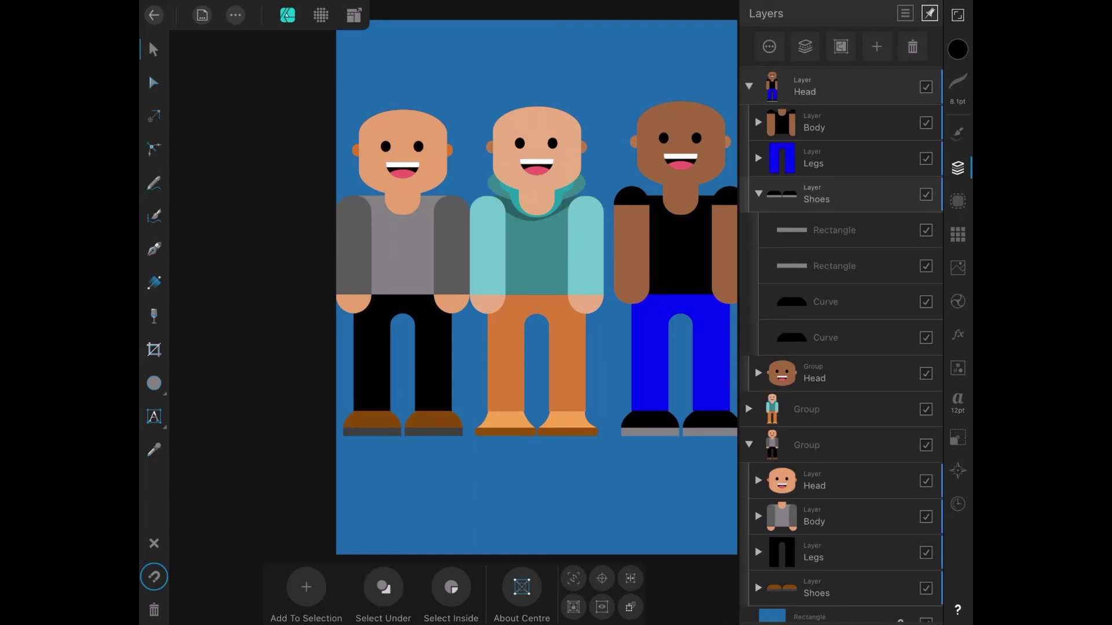
pyautogui.click(748, 85)
pyautogui.click(811, 87)
pyautogui.click(749, 158)
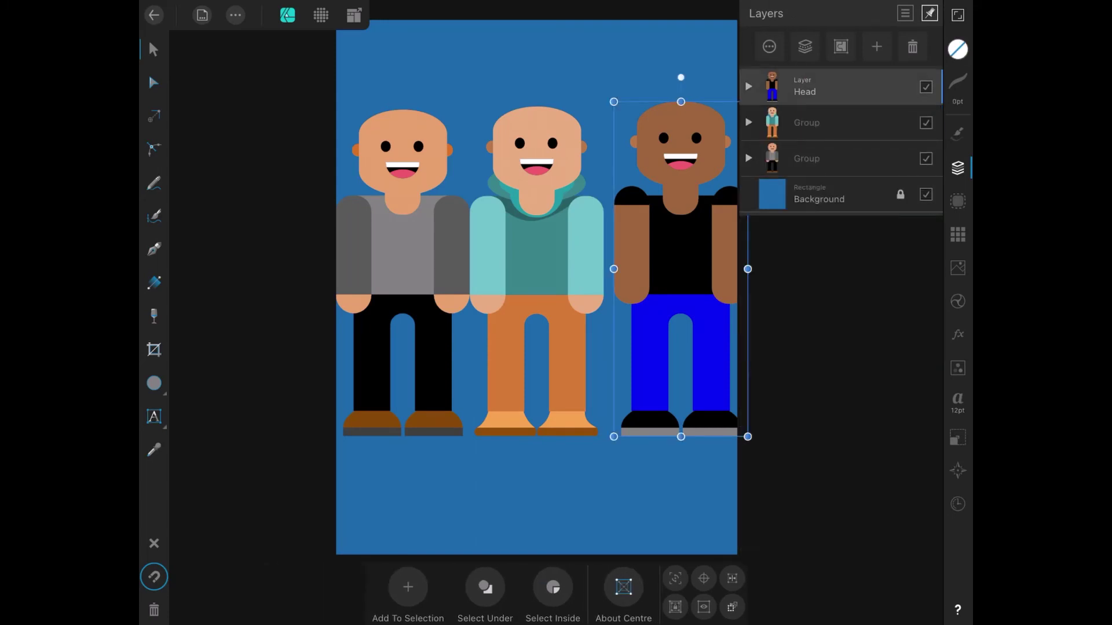
pyautogui.moveTo(680, 260); pyautogui.dragTo(671, 261)
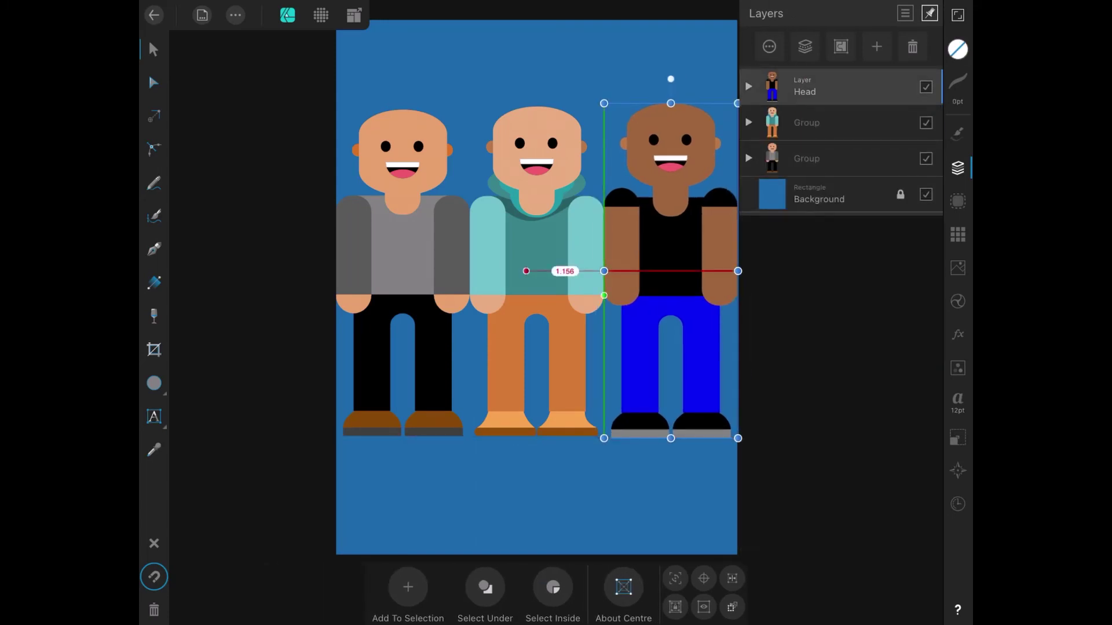
pyautogui.hotkey('ctrl', 'd')
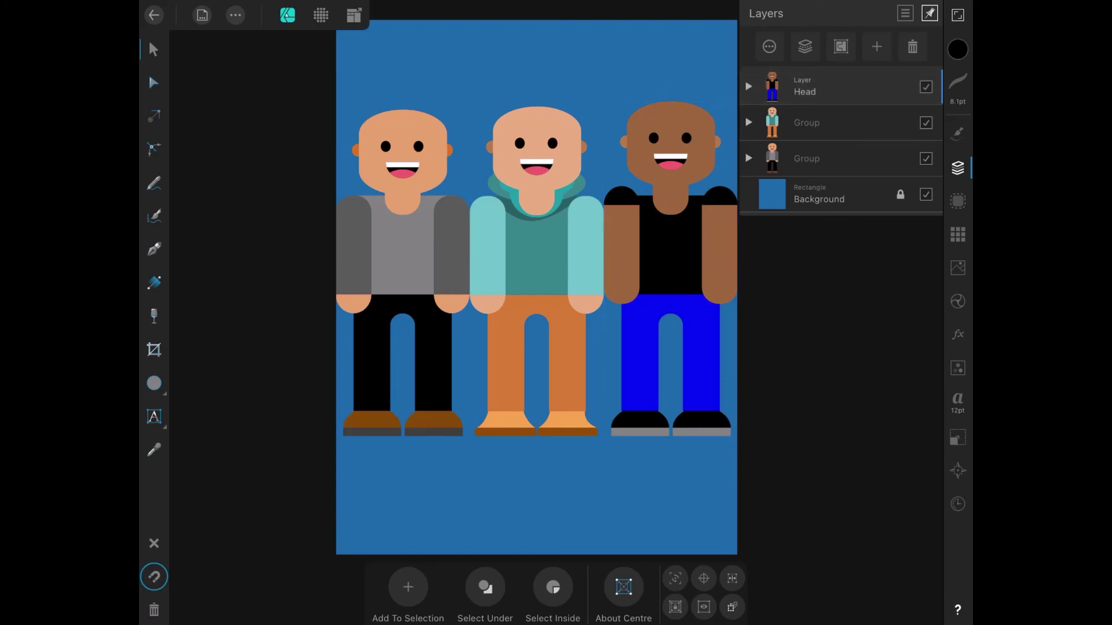
# - Nudge all three characters together slightly to settle the lineup, then deselect
pyautogui.hotkey('ctrl', 'a')
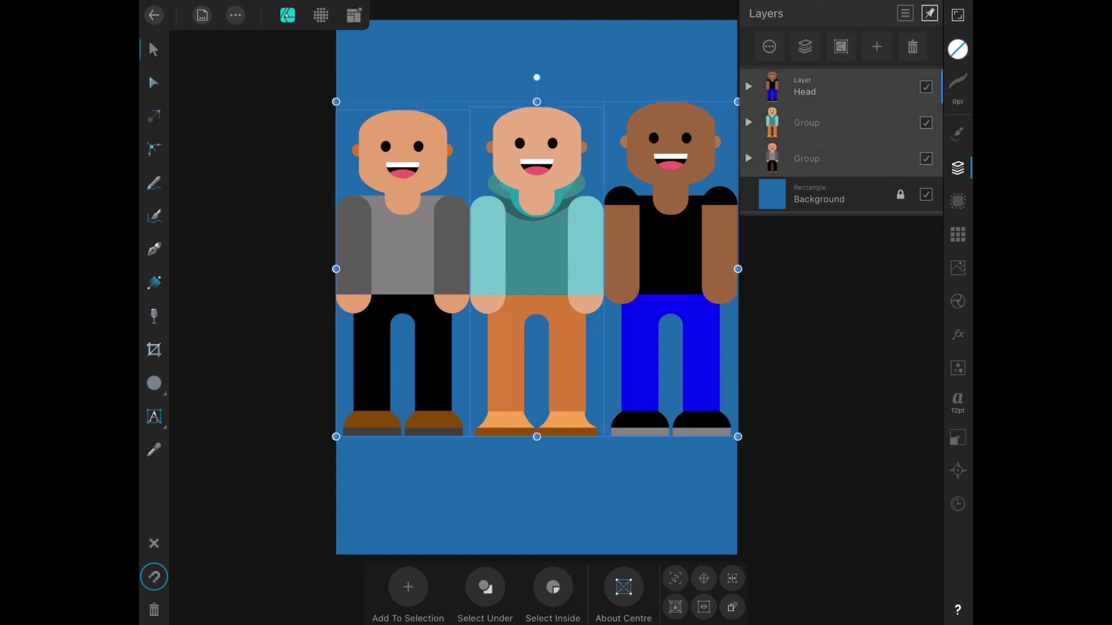
pyautogui.moveTo(537, 269); pyautogui.dragTo(537, 270)
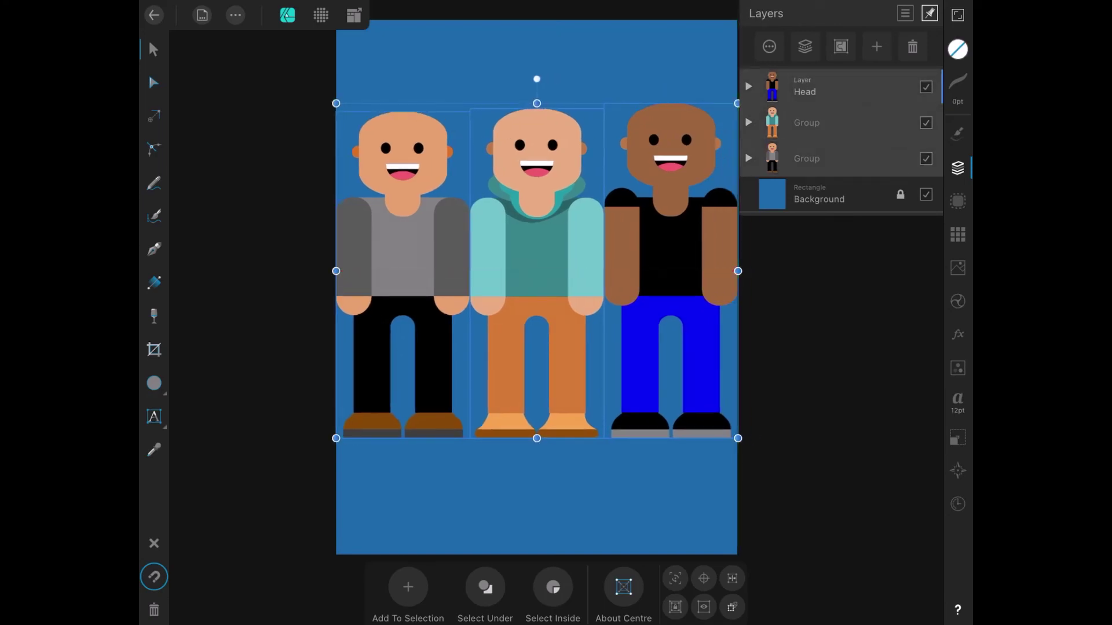
pyautogui.hotkey('ctrl', 'd')
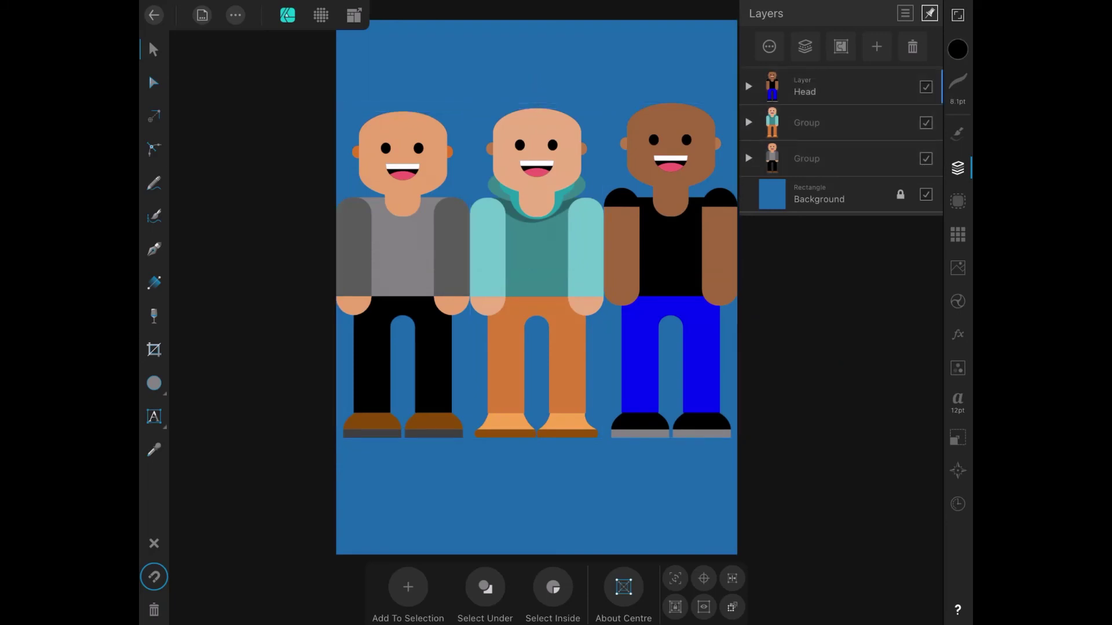
pyautogui.click(957, 167)
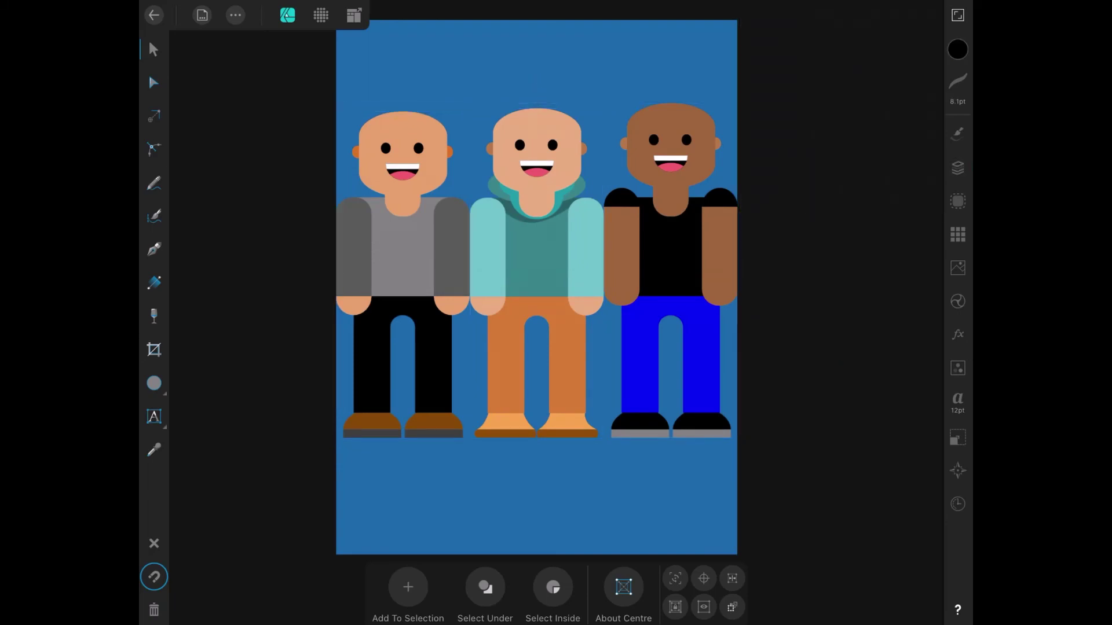